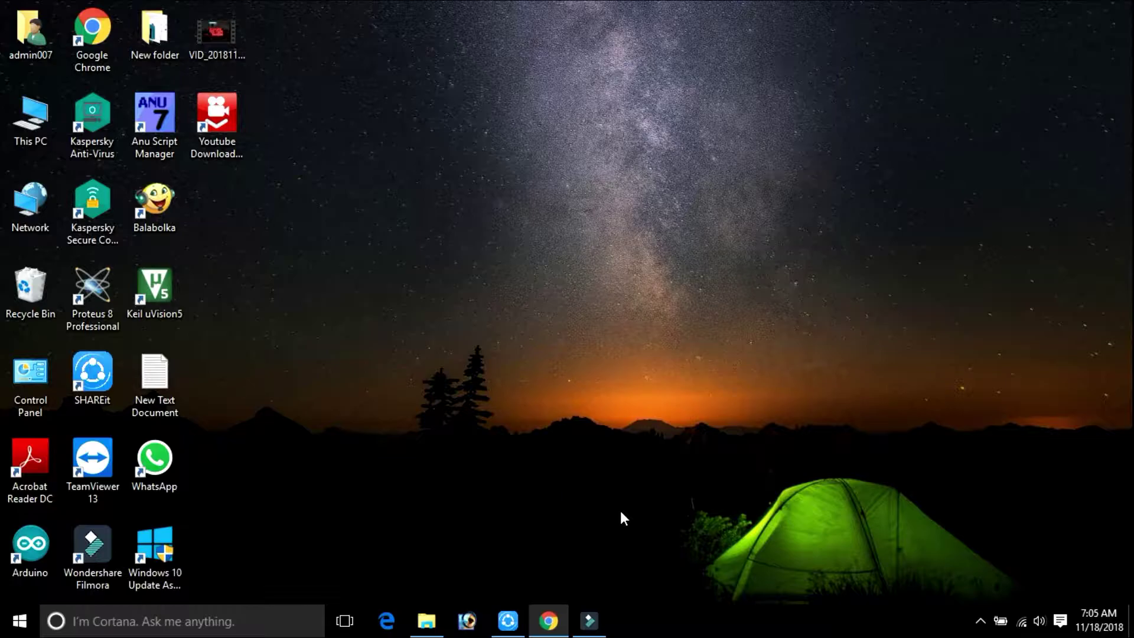
Switch to Google Chrome and enter "arduino in proteus" as the search query in a new tab
left_click(548, 620)
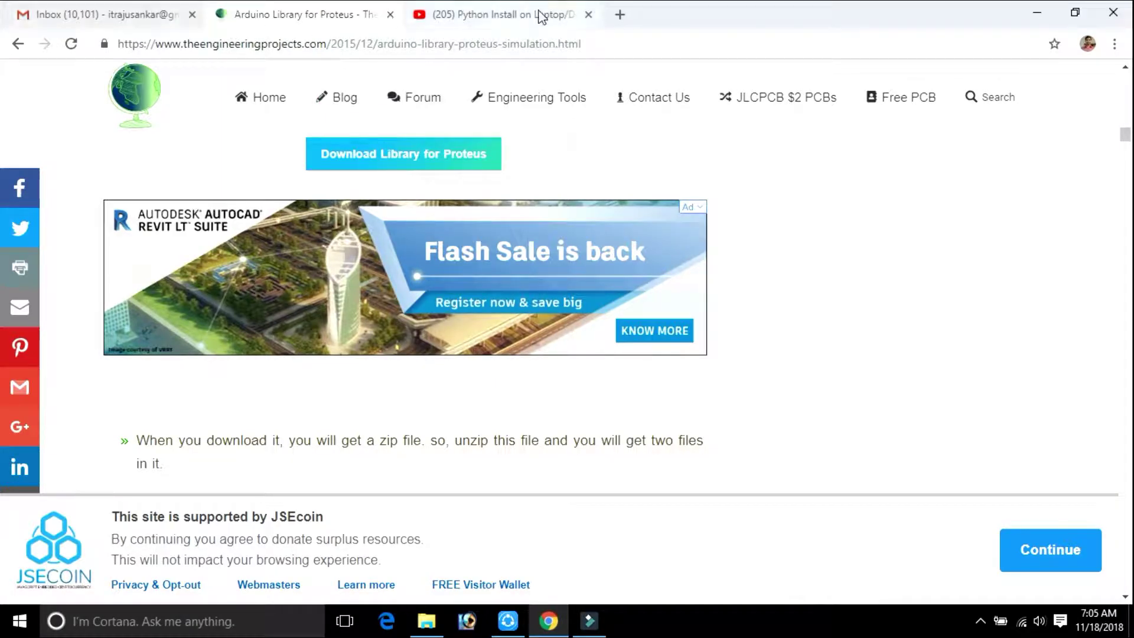
left_click(620, 14)
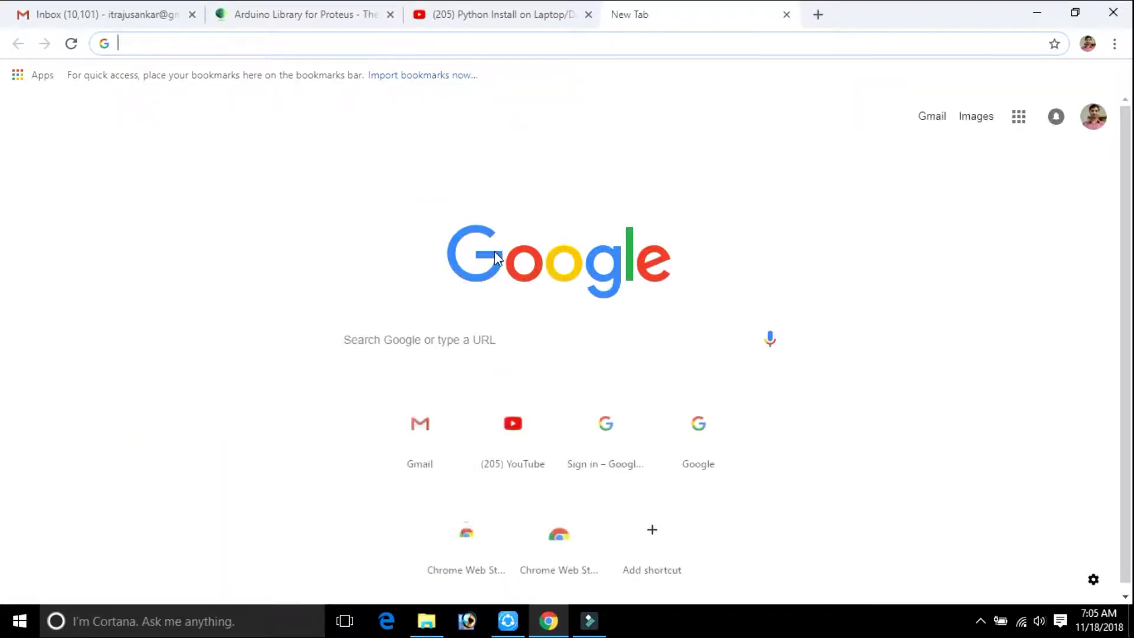
left_click(525, 342)
type("arduin")
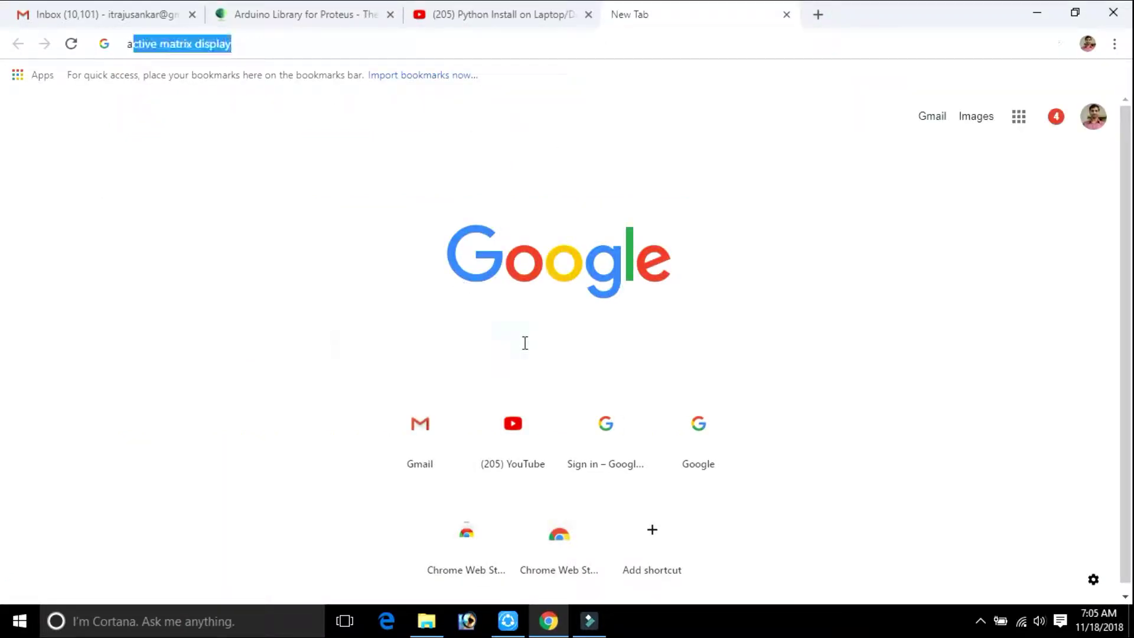
type("o in proteus")
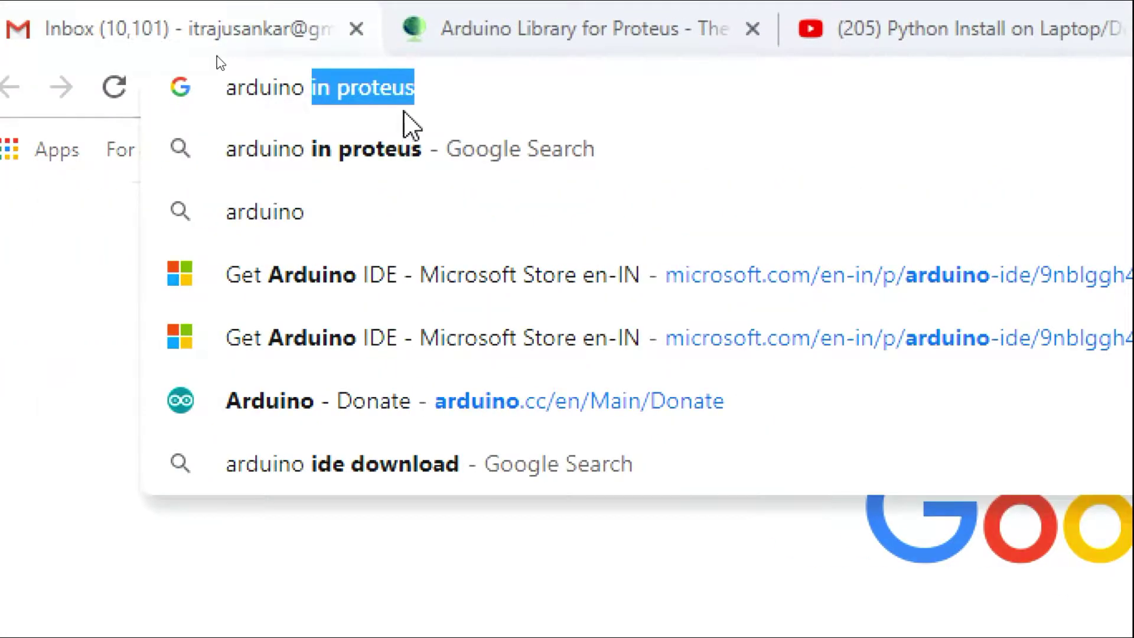
left_click(454, 87)
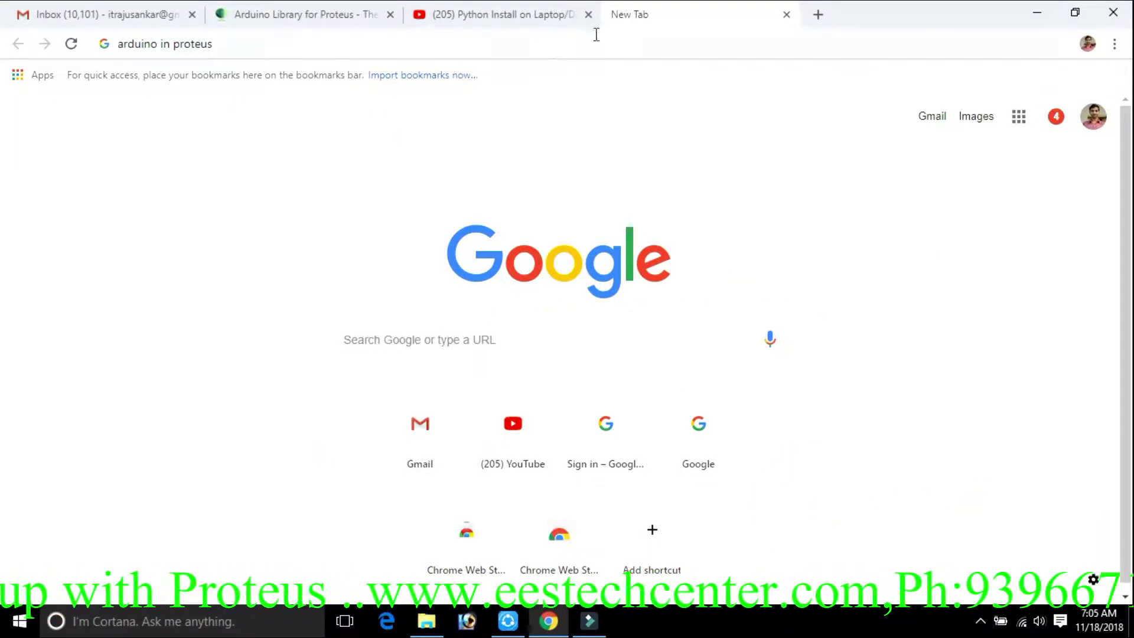
Examine the library download and installation instructions on the already open Arduino Library for Proteus page
left_click(283, 13)
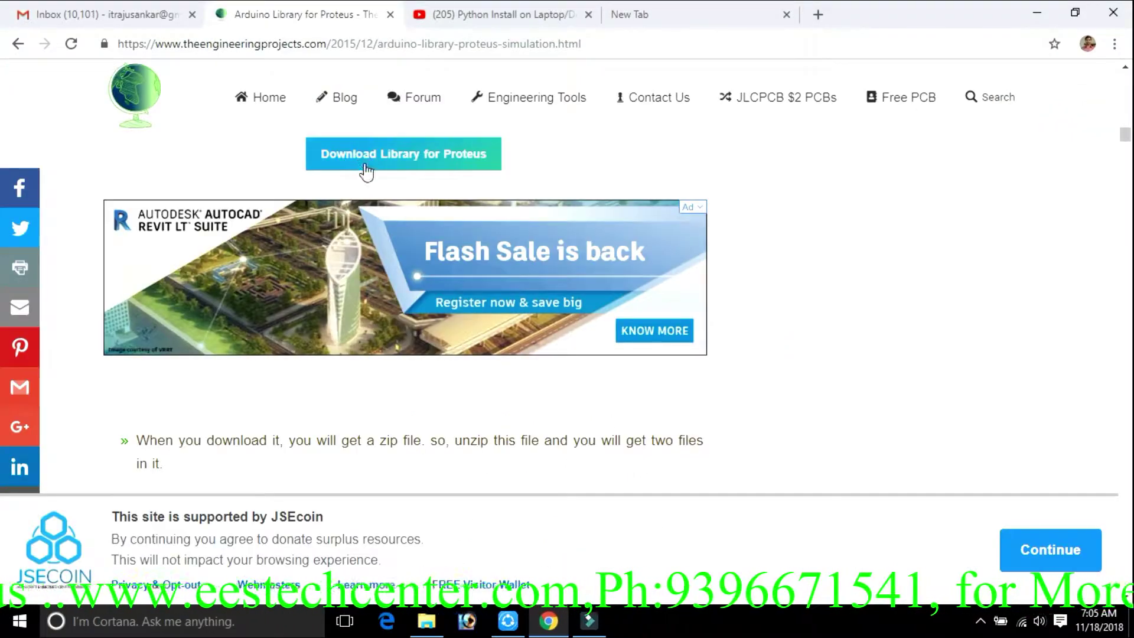
scroll(320, 307, "down", 4)
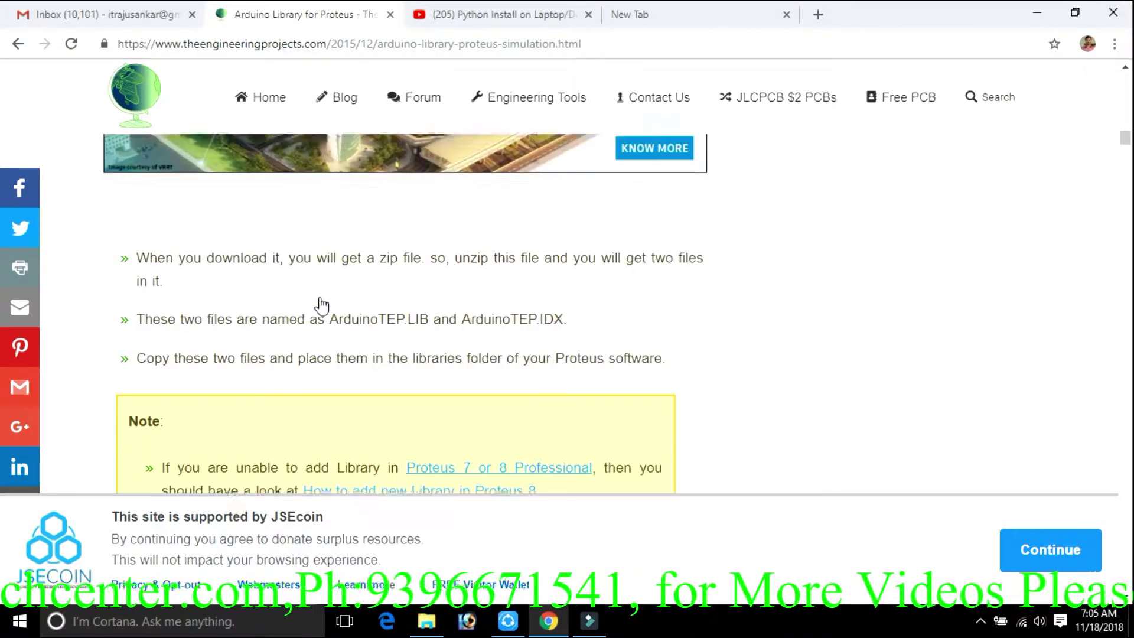
scroll(321, 307, "up", 3)
Run the "arduino in proteus" search and open The Engineering Projects result, Arduino Library for Proteus
left_click(676, 13)
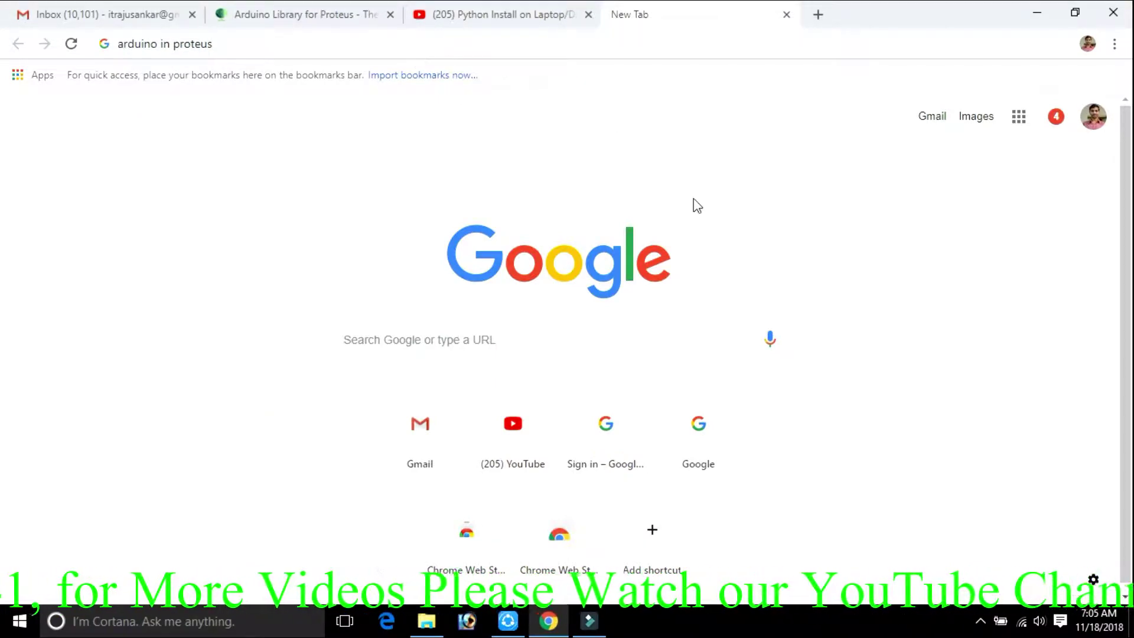
left_click(674, 45)
key("Return")
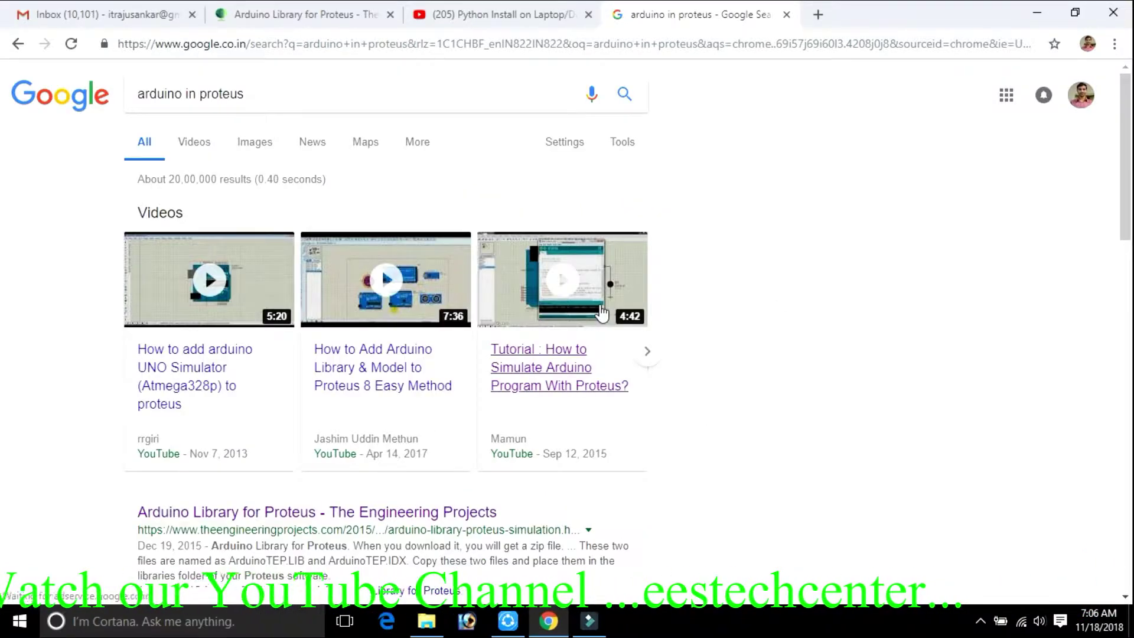
scroll(603, 307, "down", 3)
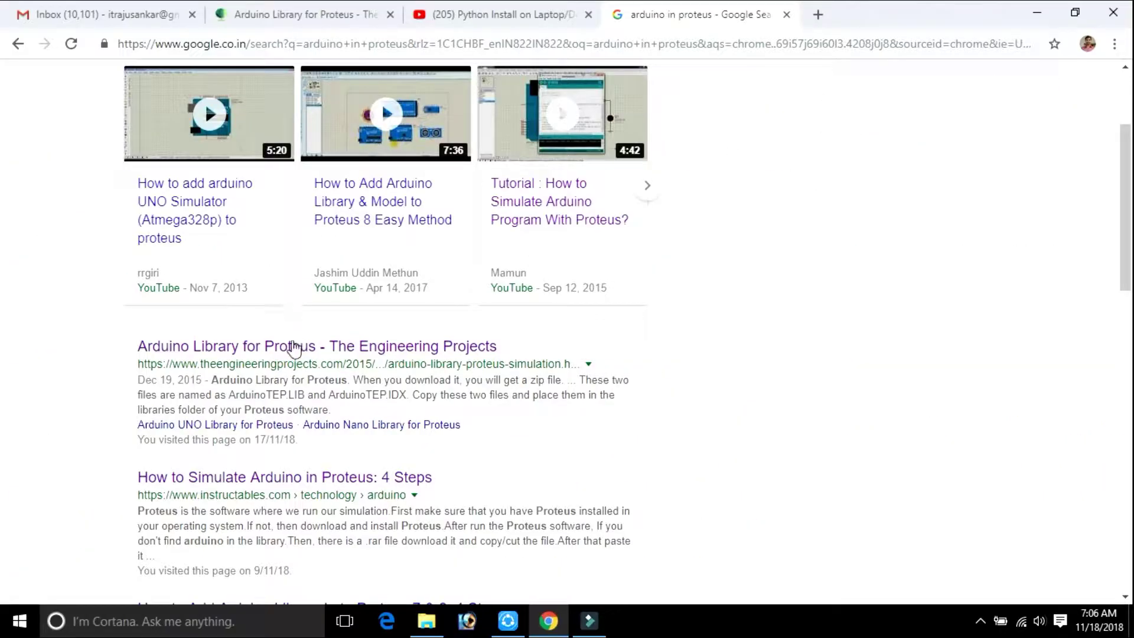
left_click(471, 372)
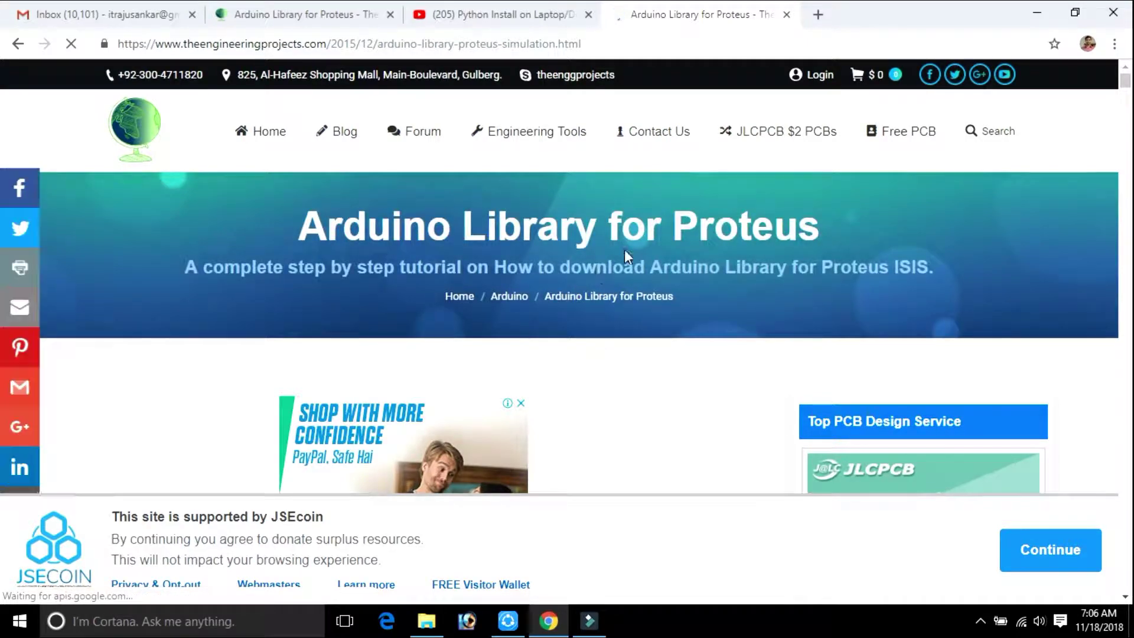
Download the Arduino Library for Proteus archive from the article's library download section
scroll(658, 277, "down", 8)
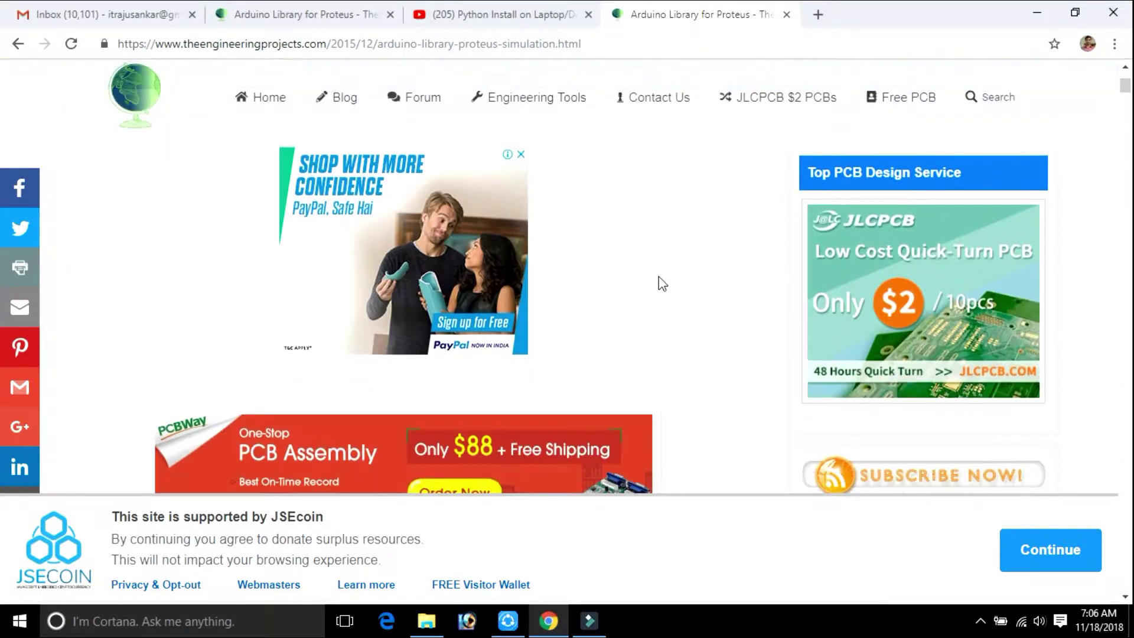
scroll(661, 285, "down", 7)
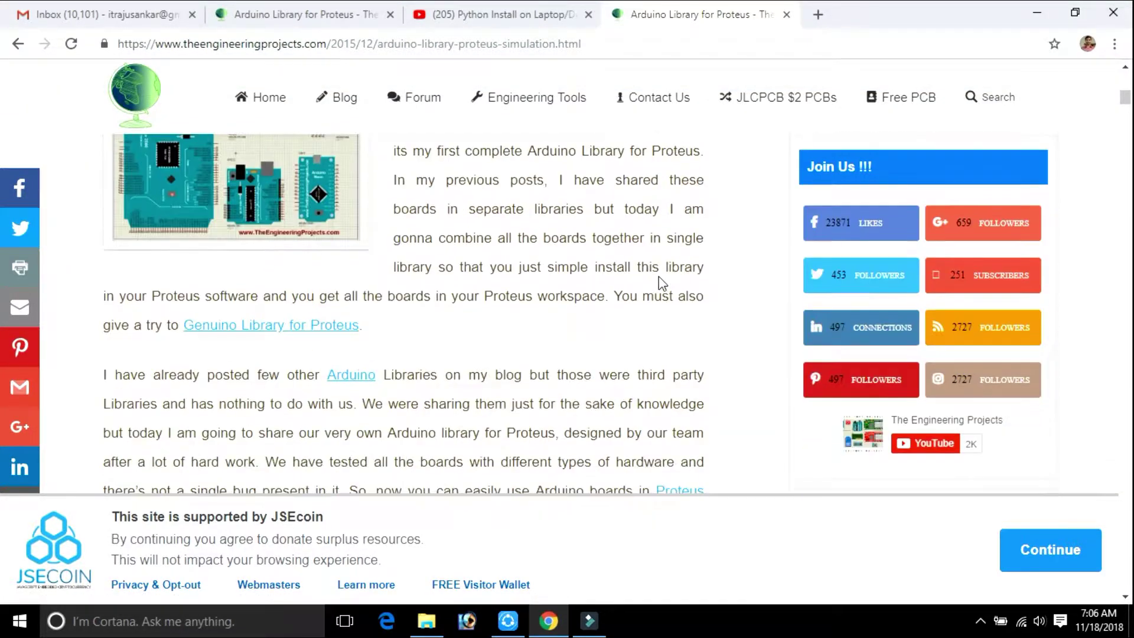
scroll(660, 284, "down", 8)
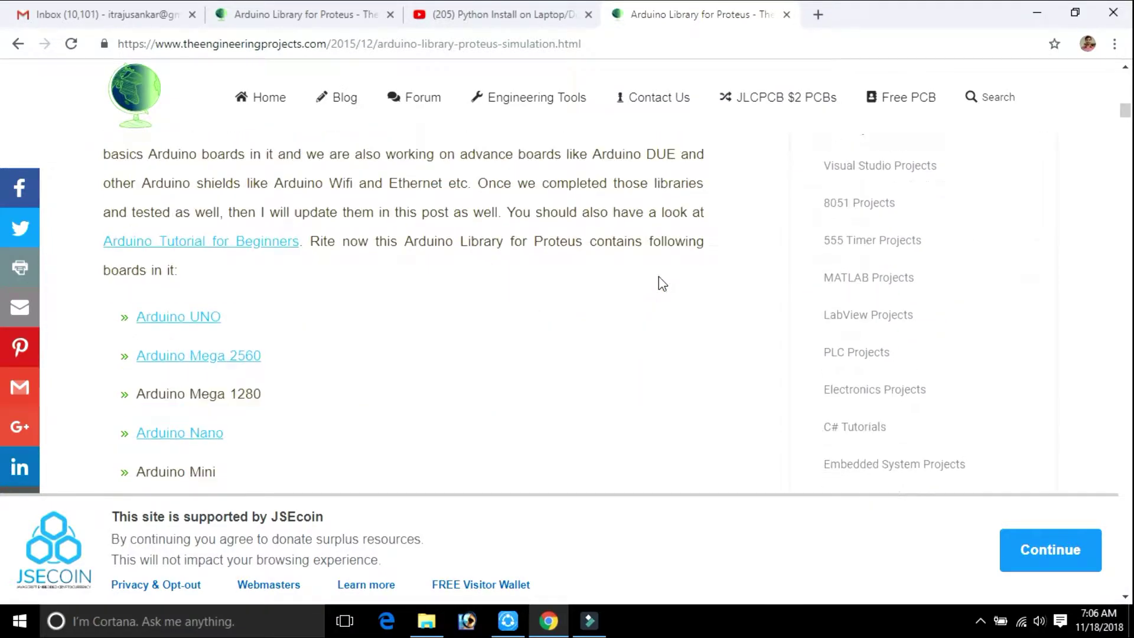
scroll(662, 284, "down", 10)
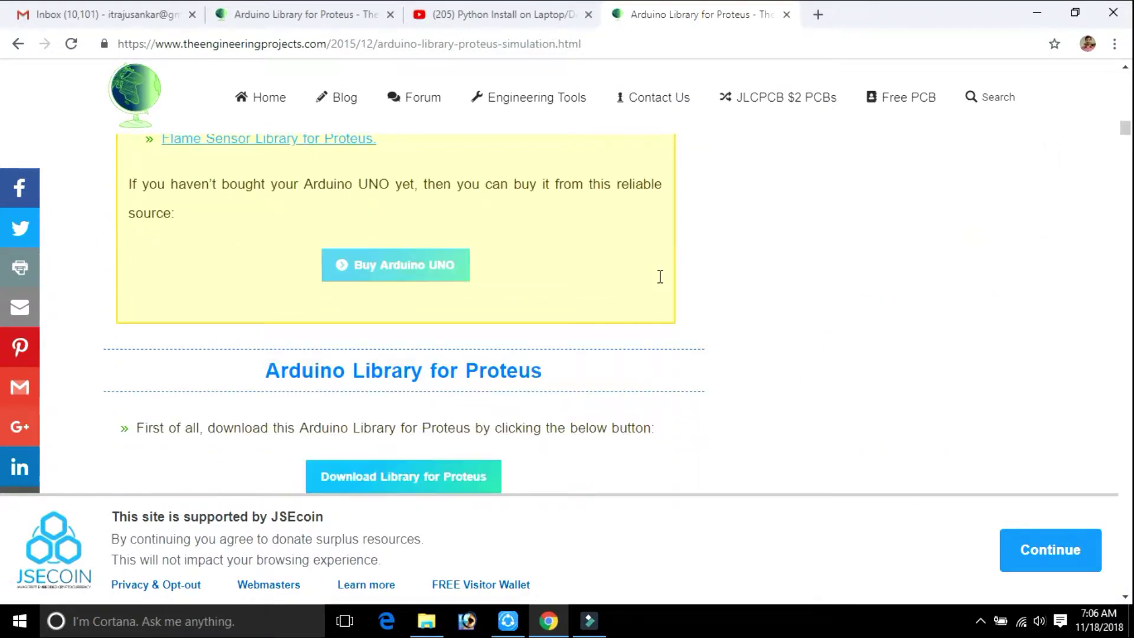
scroll(659, 289, "down", 3)
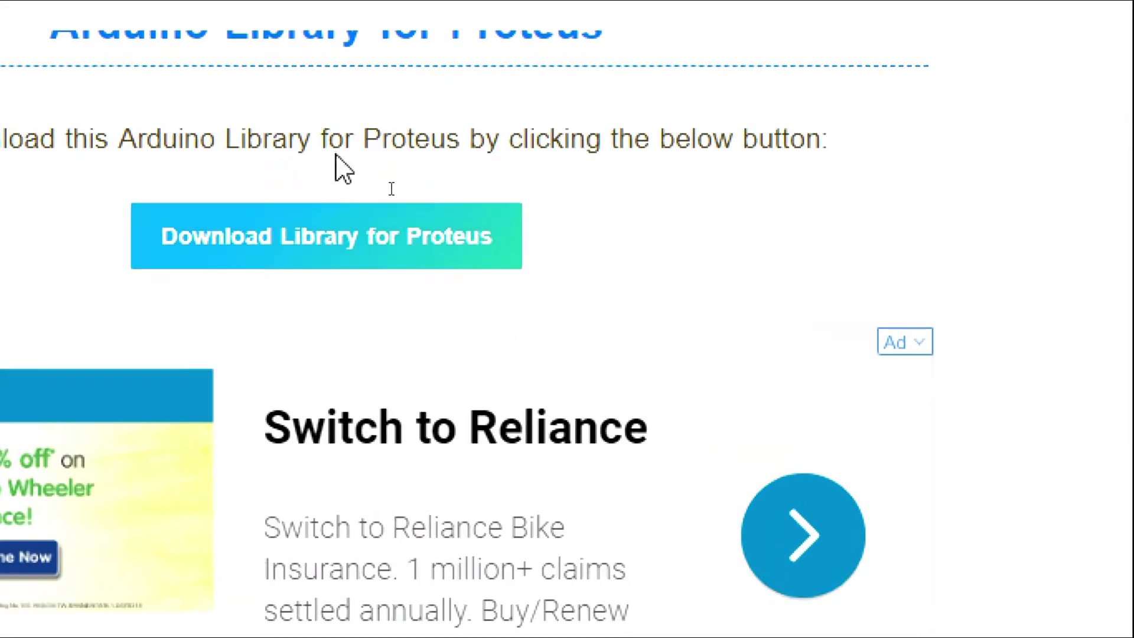
left_click(416, 216)
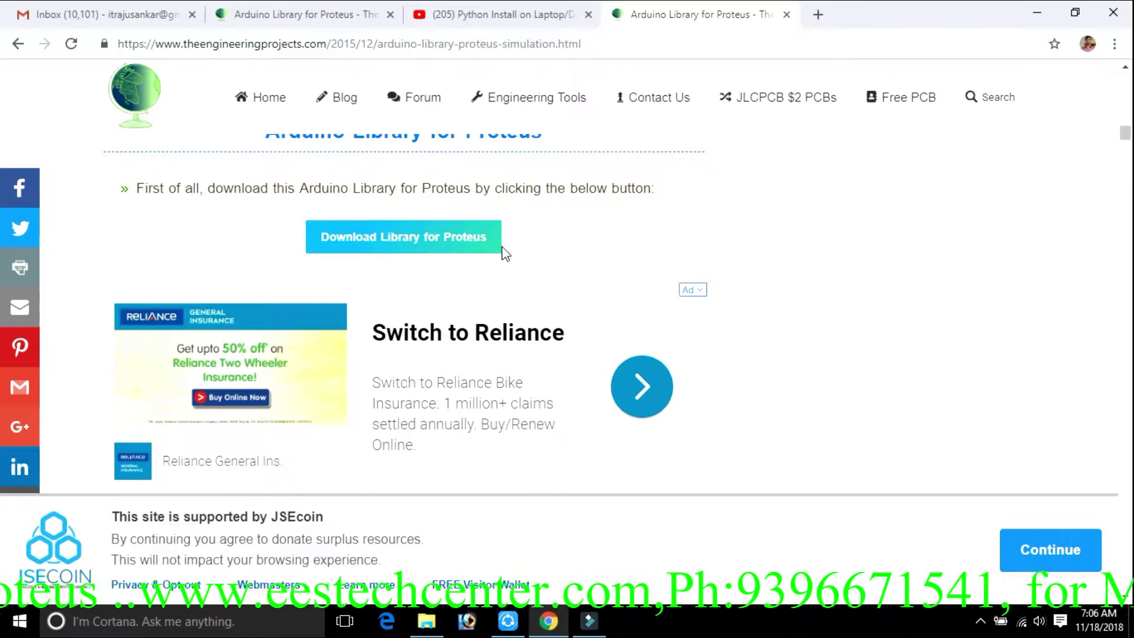
left_click(428, 248)
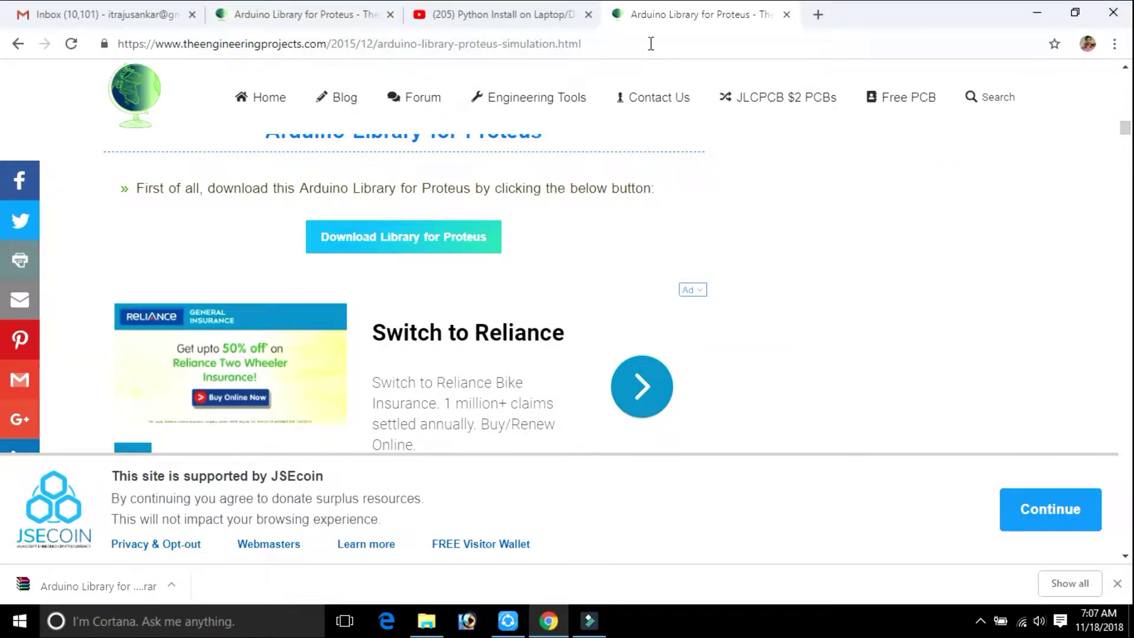
Switch to File Explorer and extract the Arduino Library for Proteus archive directly into the Downloads folder
left_click(1038, 13)
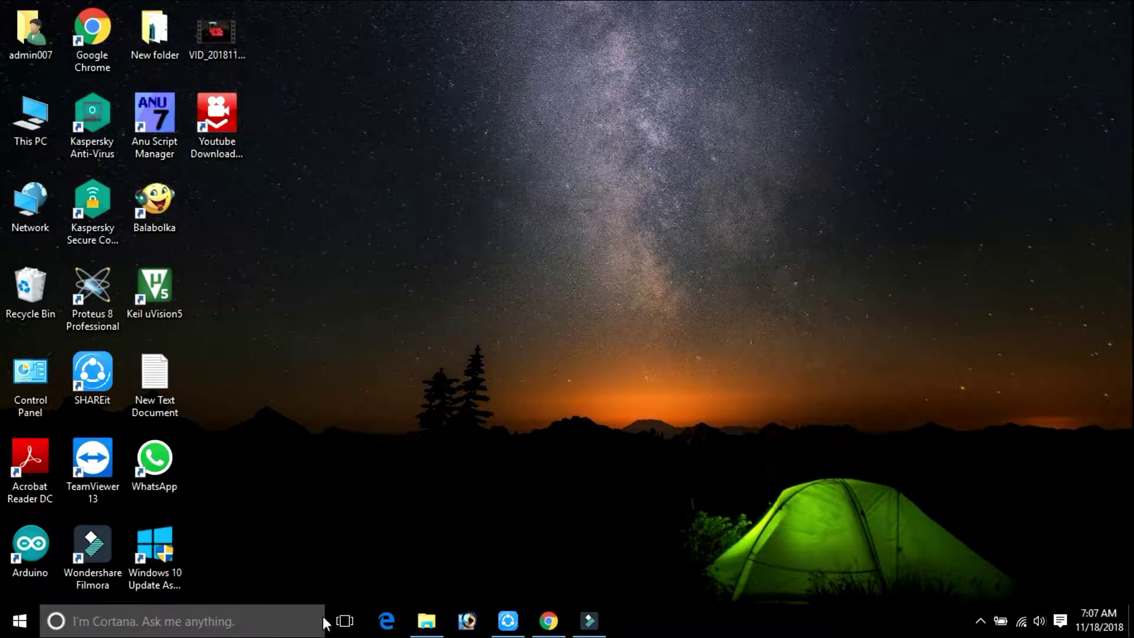
left_click(423, 623)
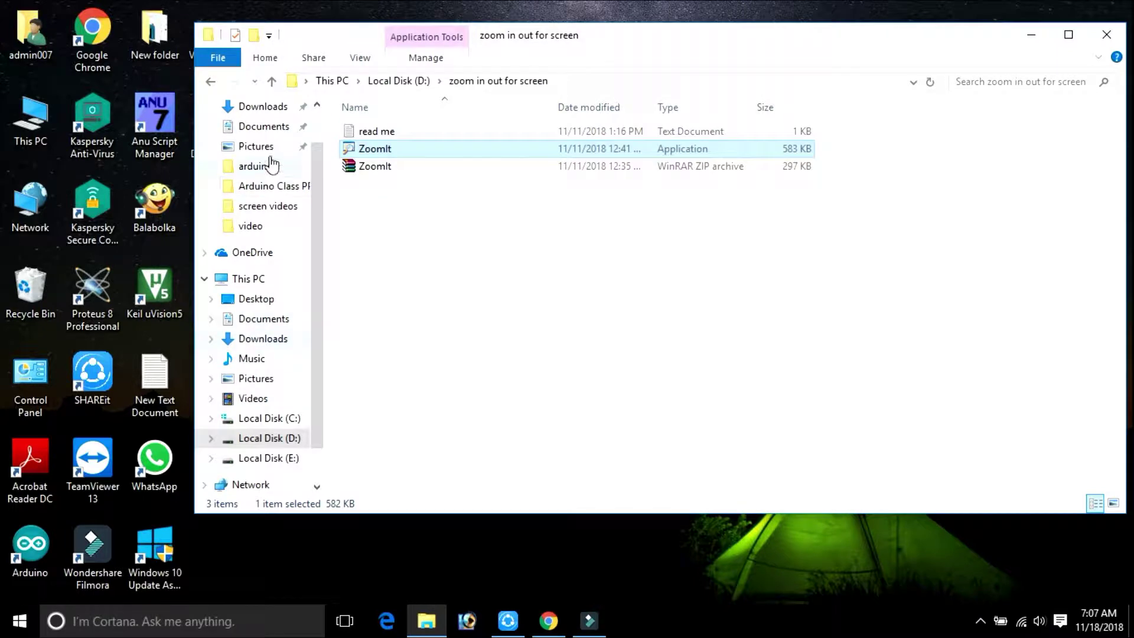
left_click(268, 128)
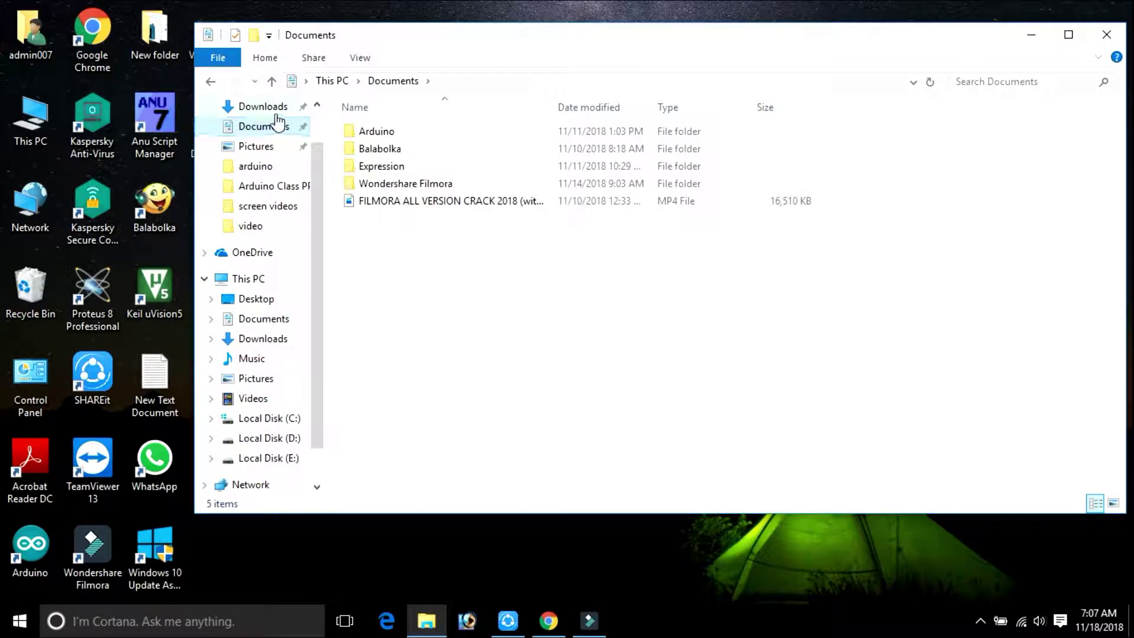
left_click(267, 107)
left_click(409, 184)
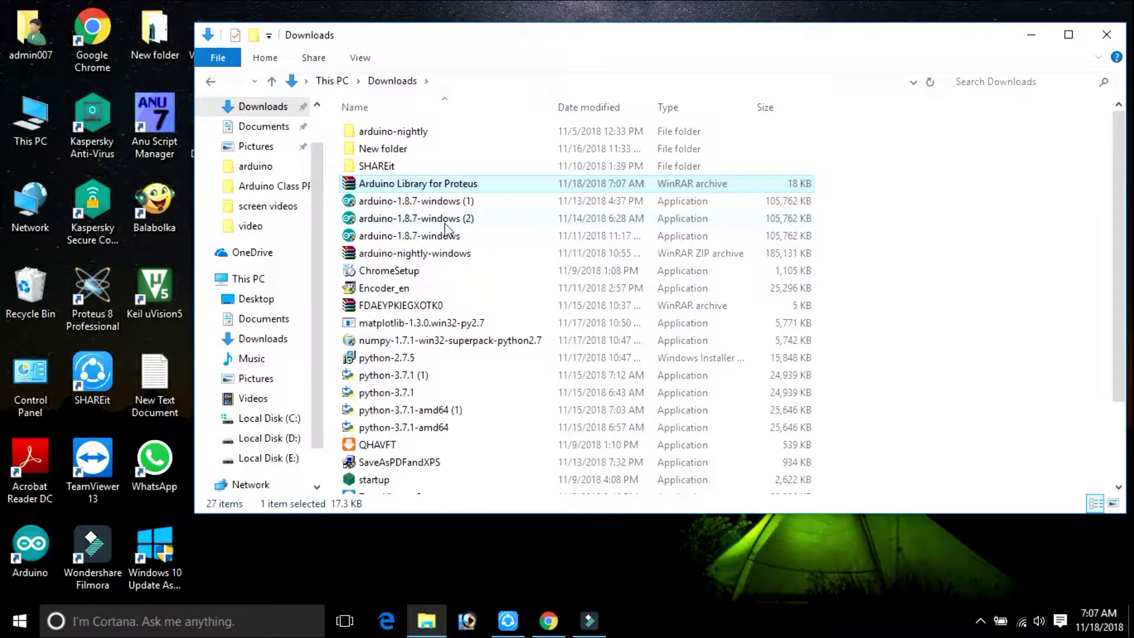
right_click(463, 186)
left_click(519, 251)
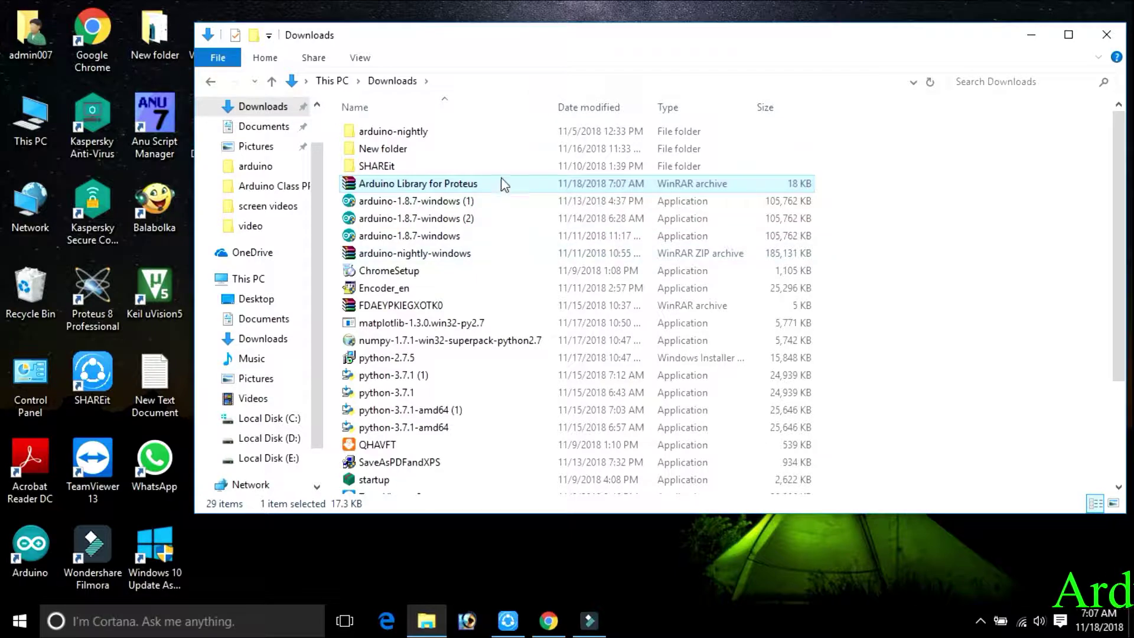
Locate and examine the extracted ArduinoTEP.IDX and ArduinoTEP.LIB files in the Downloads folder
left_click(1004, 228)
scroll(998, 231, "down", 3)
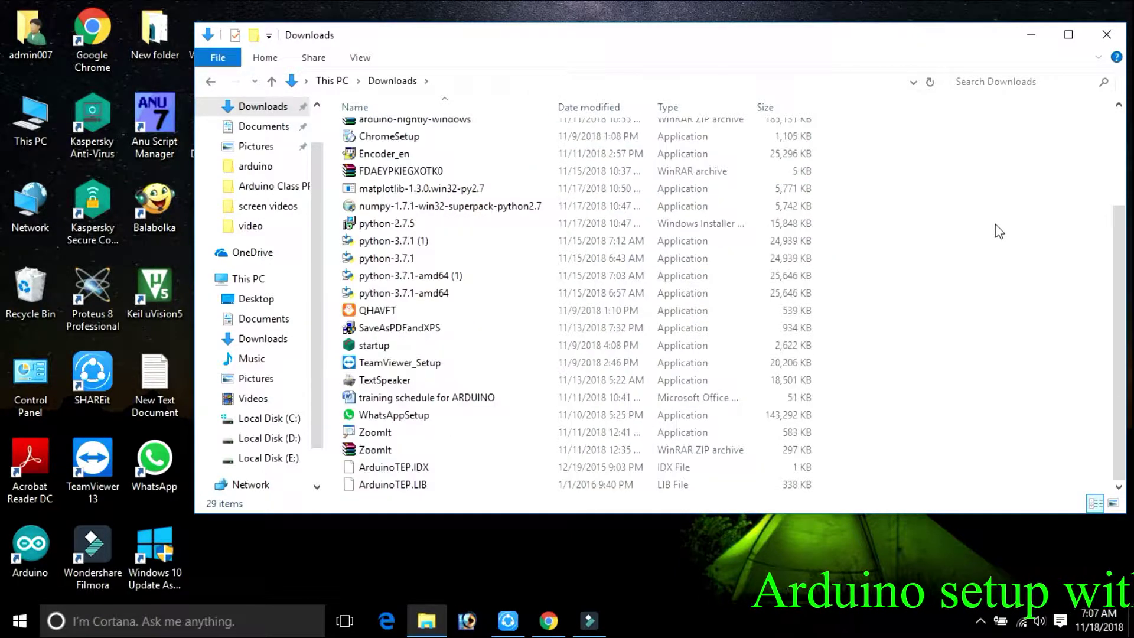
left_click(433, 468)
left_click(433, 482)
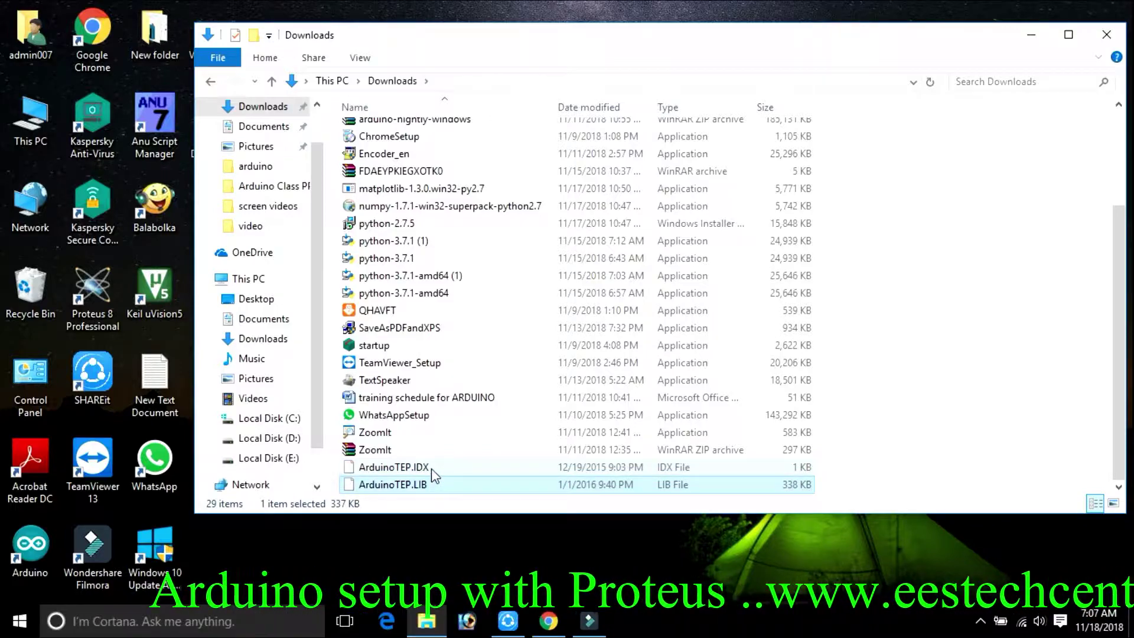
left_click(433, 468)
left_click(434, 484)
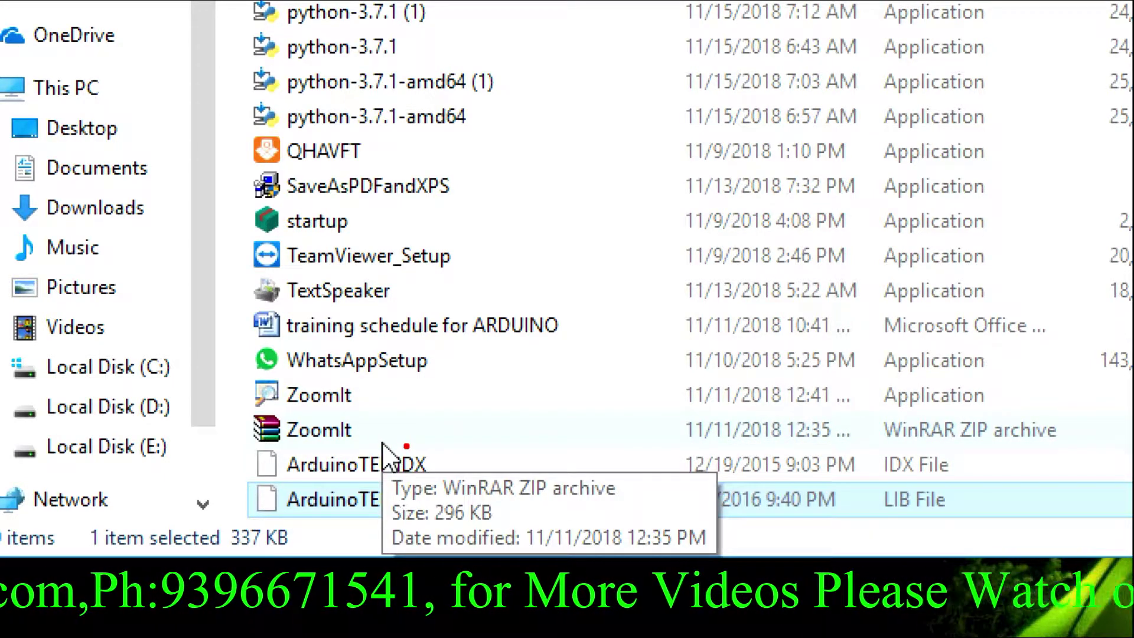
mouse_move(406, 445)
left_mouse_down()
mouse_move(243, 446)
mouse_move(224, 490)
mouse_move(263, 528)
mouse_move(360, 540)
mouse_move(470, 519)
mouse_move(484, 474)
mouse_move(387, 460)
left_mouse_up()
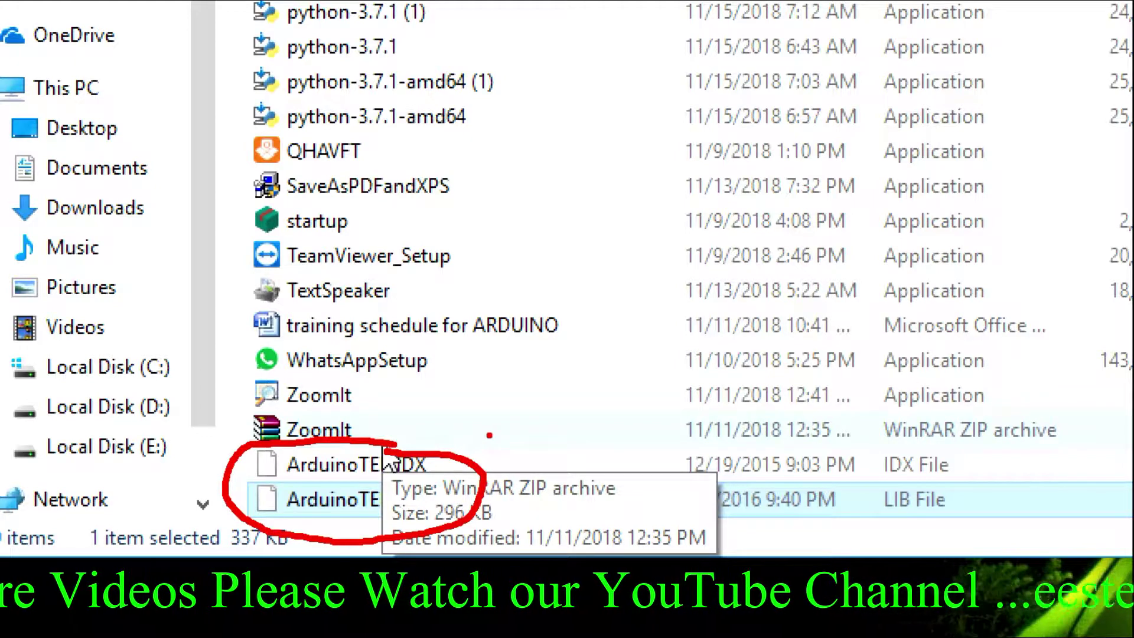
key("Escape")
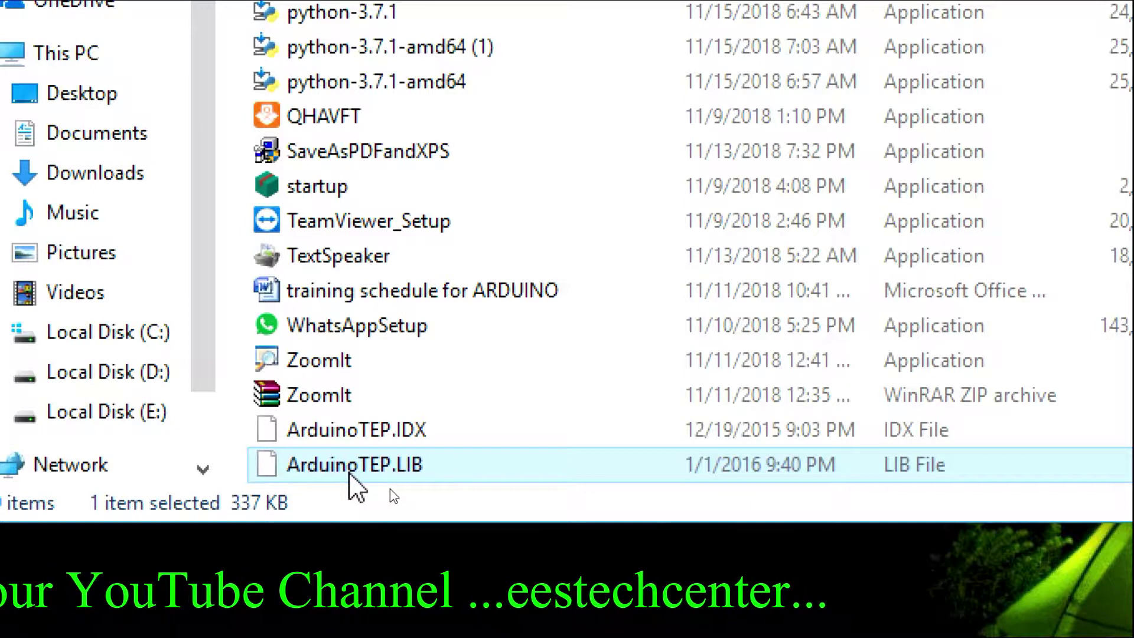
left_click(349, 472)
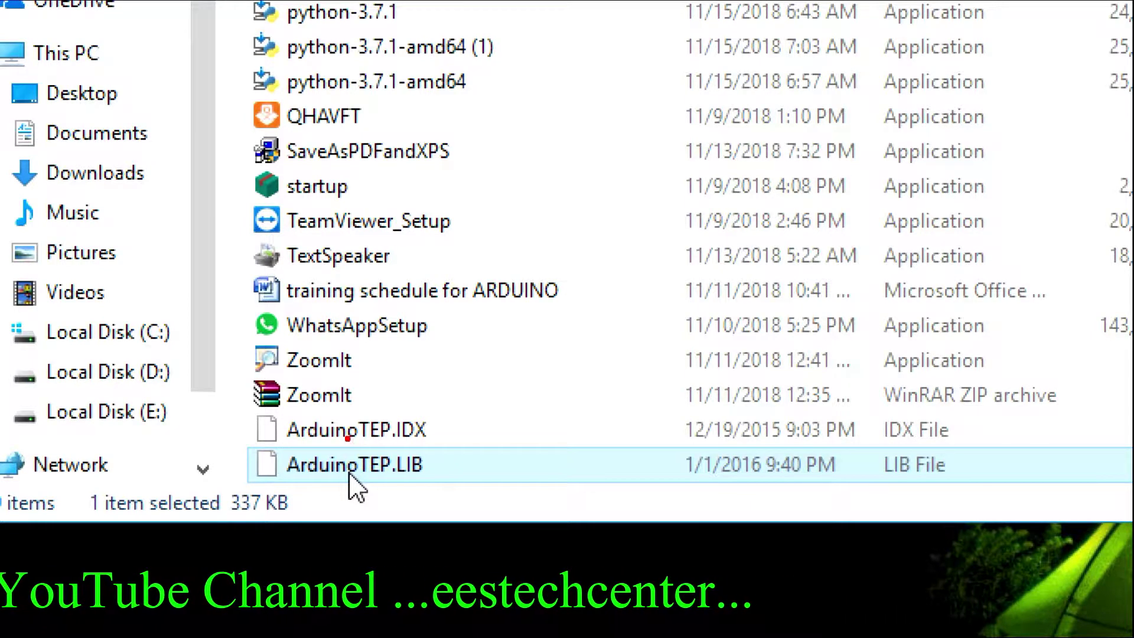
mouse_move(351, 413)
left_mouse_down()
mouse_move(278, 417)
mouse_move(259, 439)
mouse_move(300, 490)
mouse_move(388, 508)
mouse_move(440, 476)
mouse_move(434, 427)
mouse_move(339, 408)
left_mouse_up()
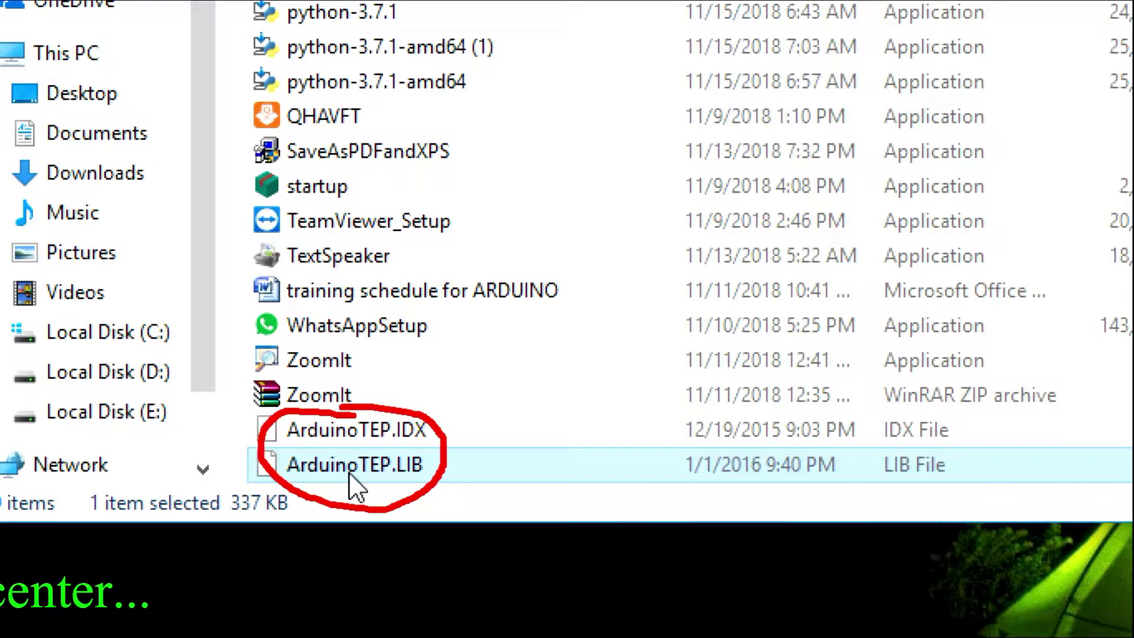
key("Escape")
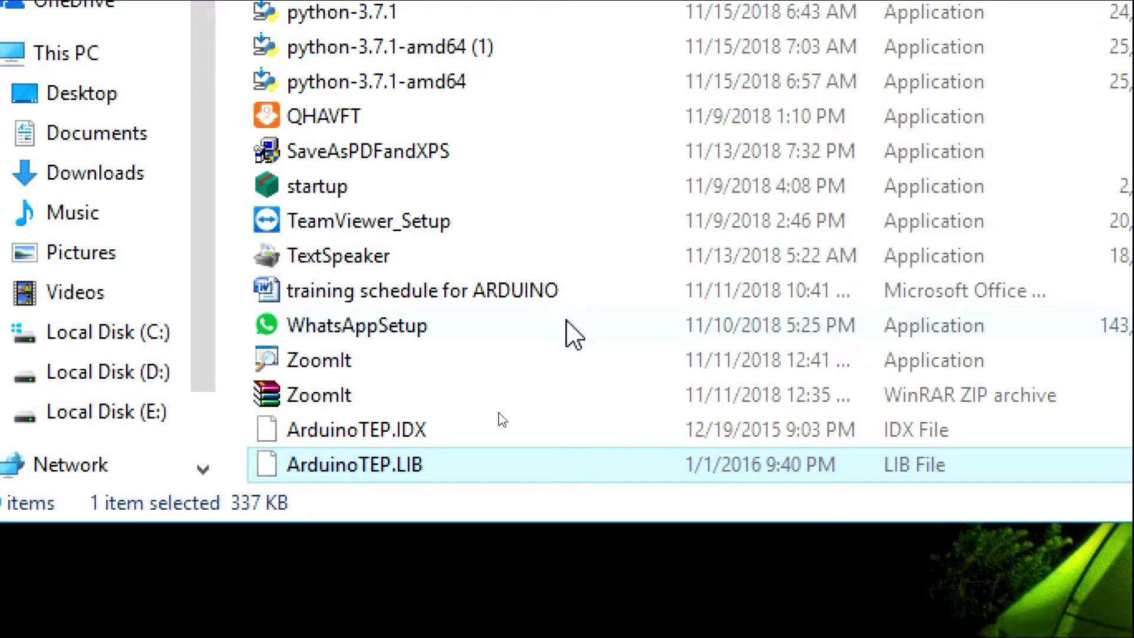
key("Escape")
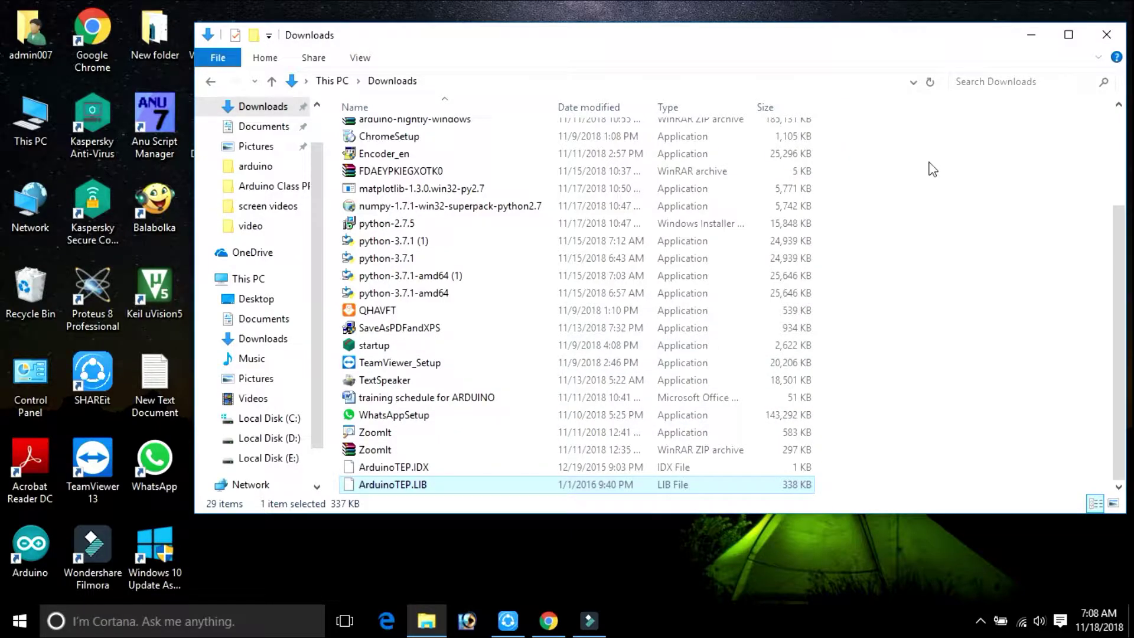
Start Proteus 8 Professional and open the recent project AC load.pdsprj
left_click(1031, 37)
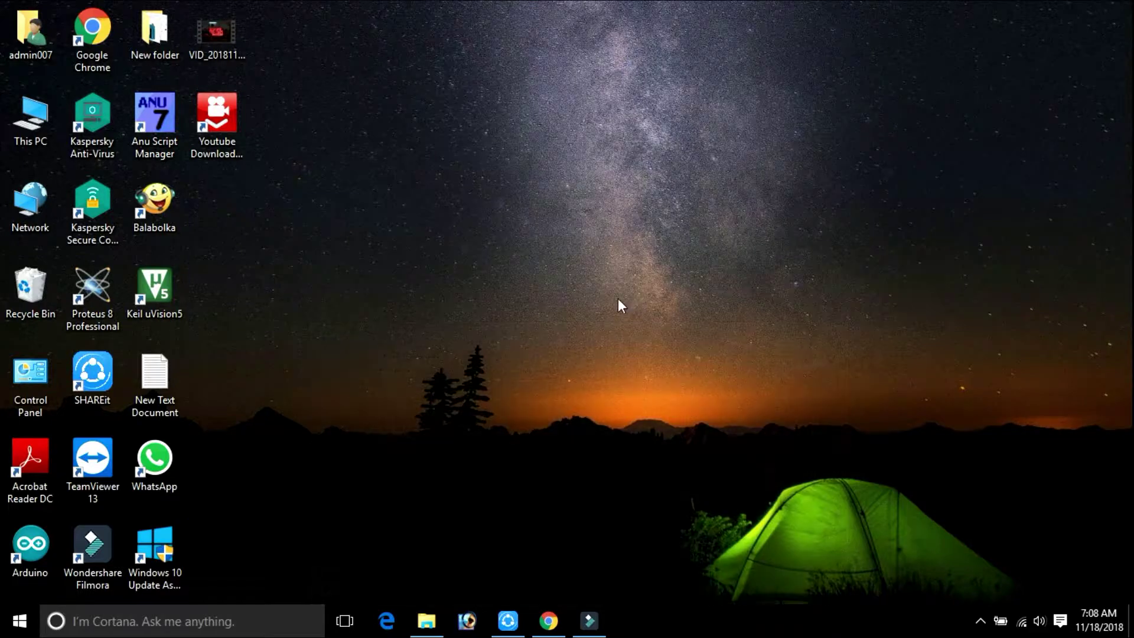
double_click(94, 290)
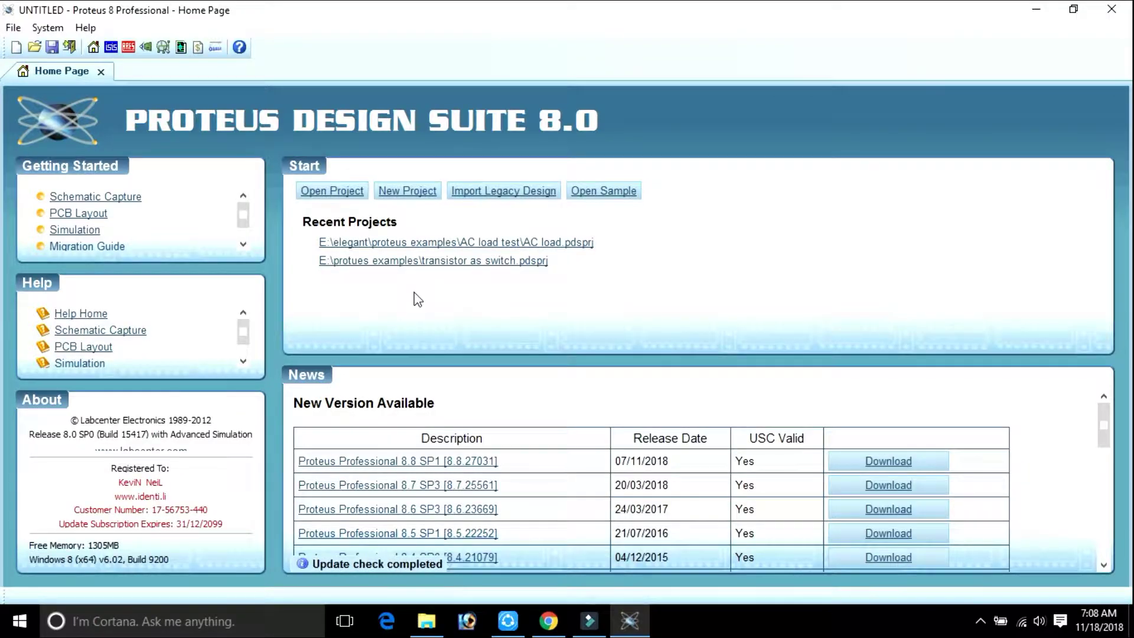
left_click(447, 243)
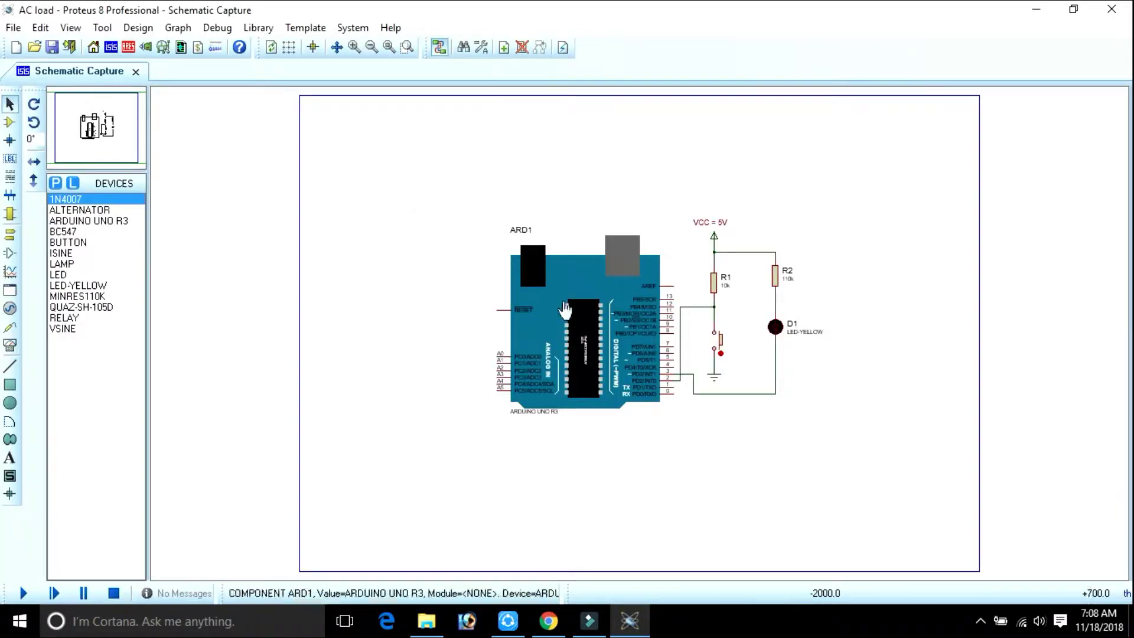
Open the device library manager from the schematic and start creating a new library
scroll(583, 309, "up", 1)
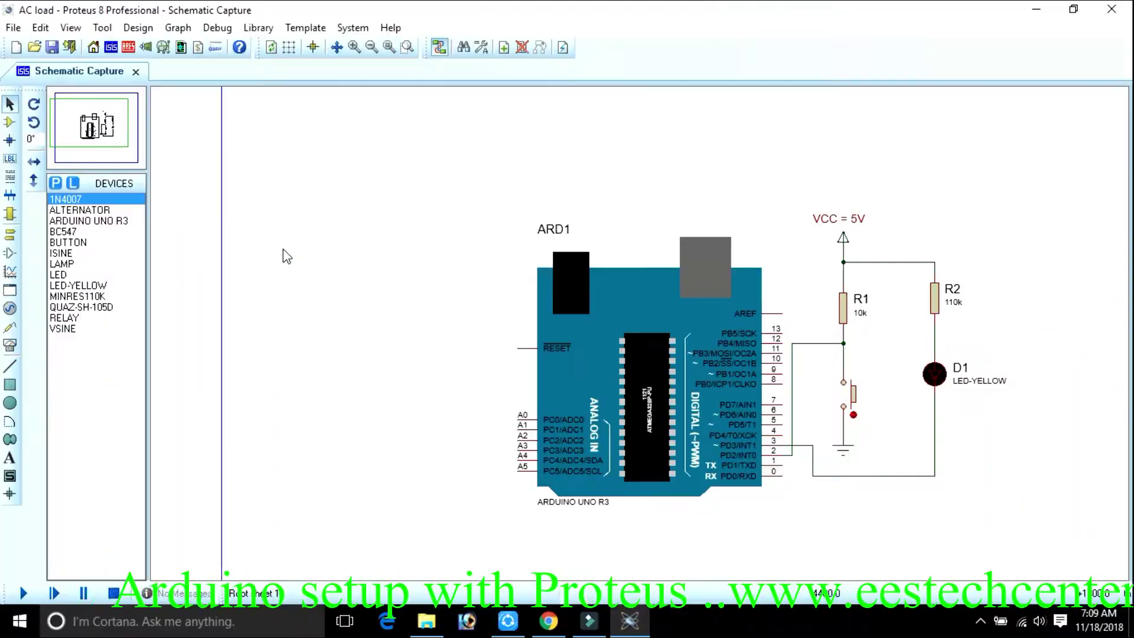
left_click(73, 184)
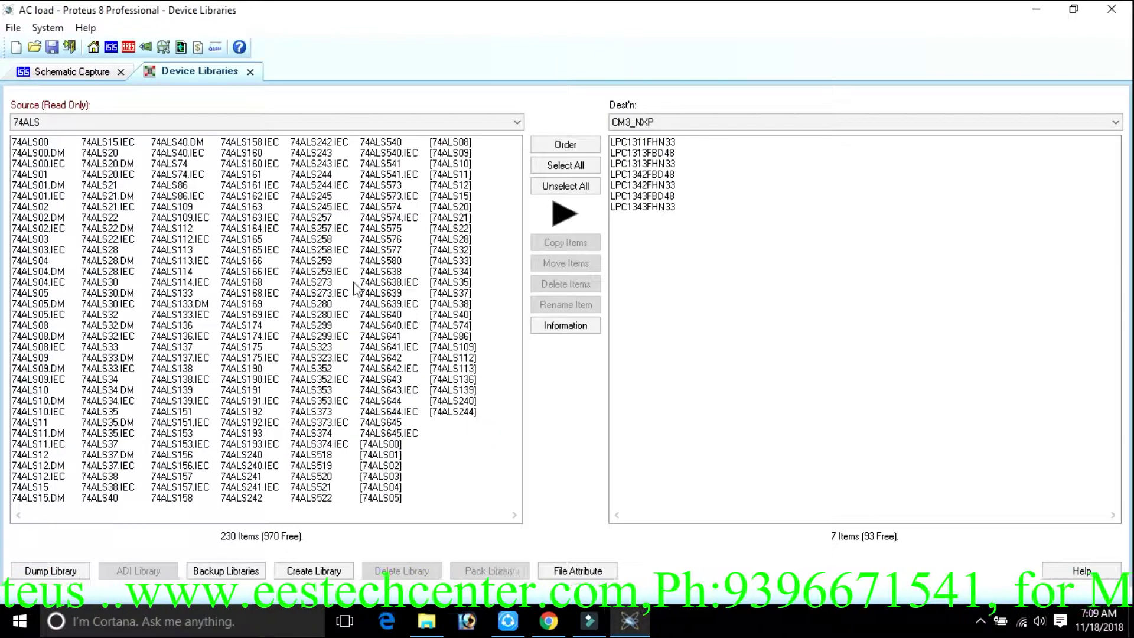
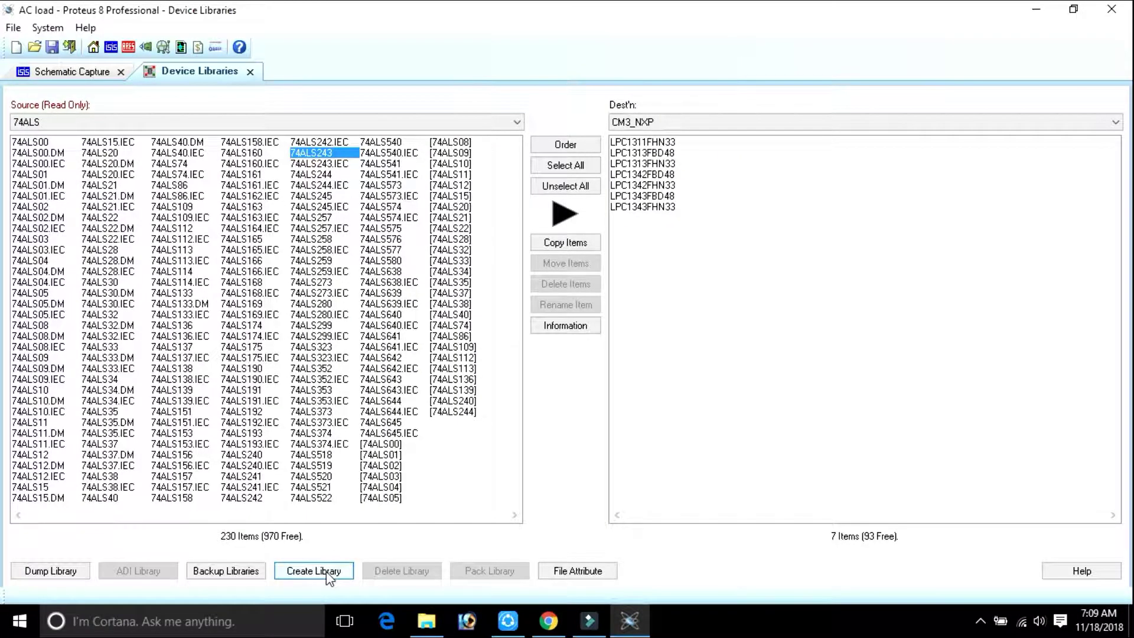
left_click(327, 576)
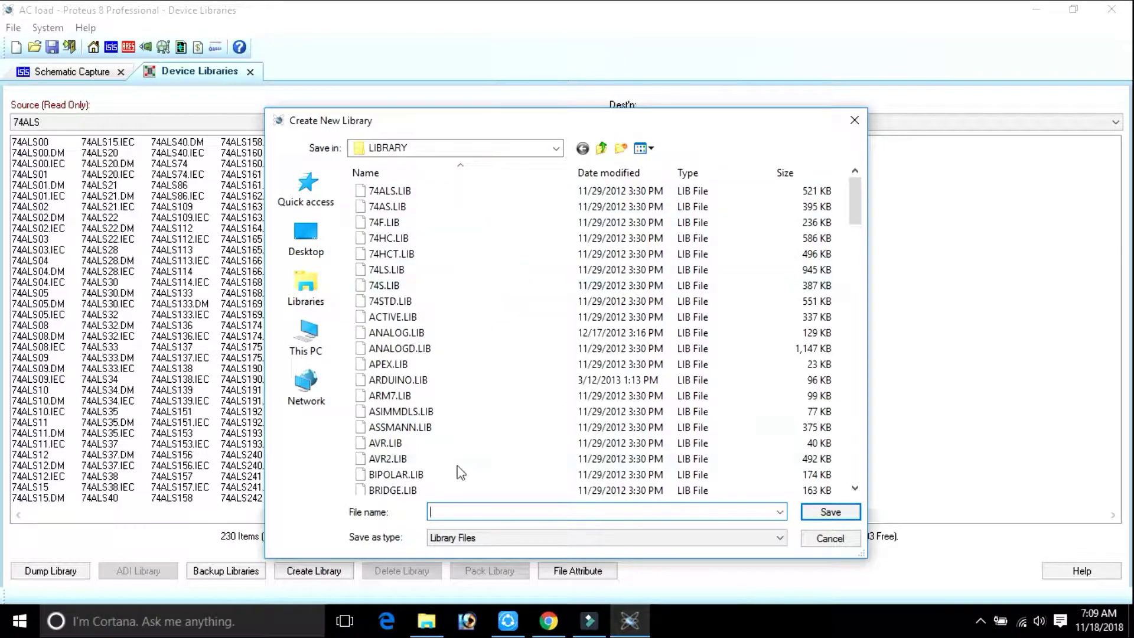
Switch to File Explorer and copy ArduinoTEP.IDX and ArduinoTEP.LIB from the Downloads folder
left_click(427, 621)
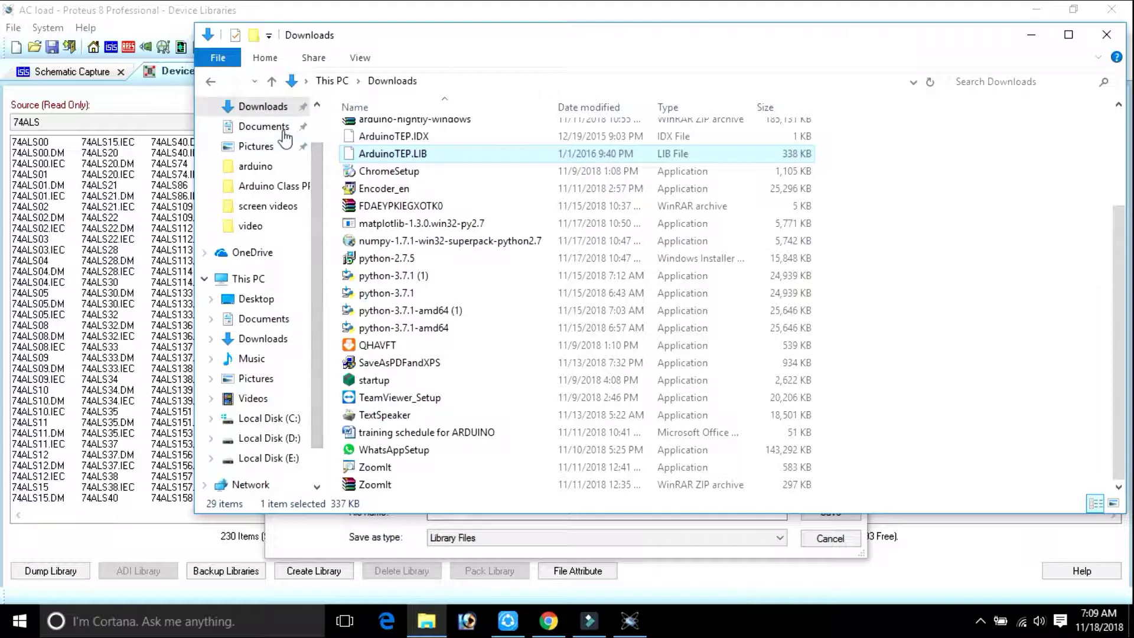
left_click(276, 107)
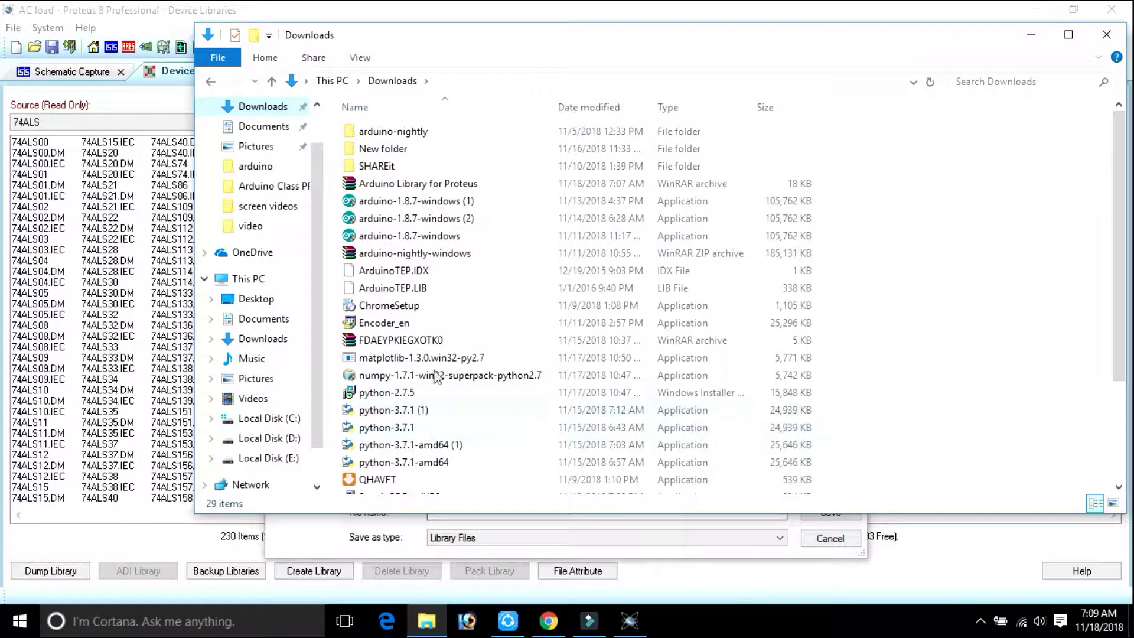
scroll(455, 301, "down", 3)
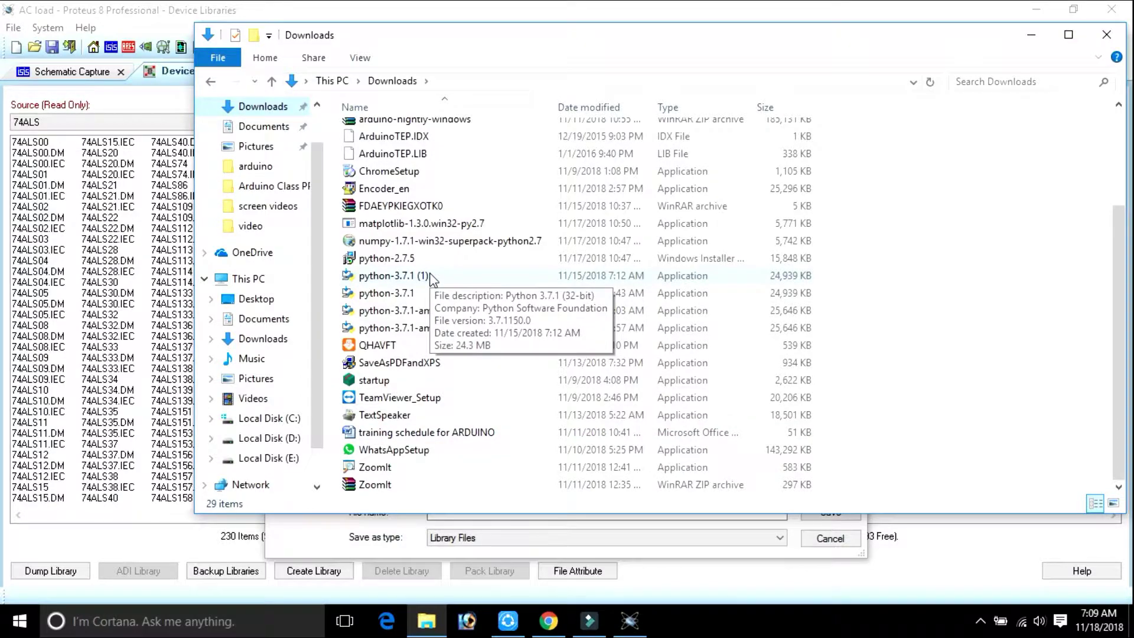
scroll(432, 277, "up", 1)
left_click(416, 179)
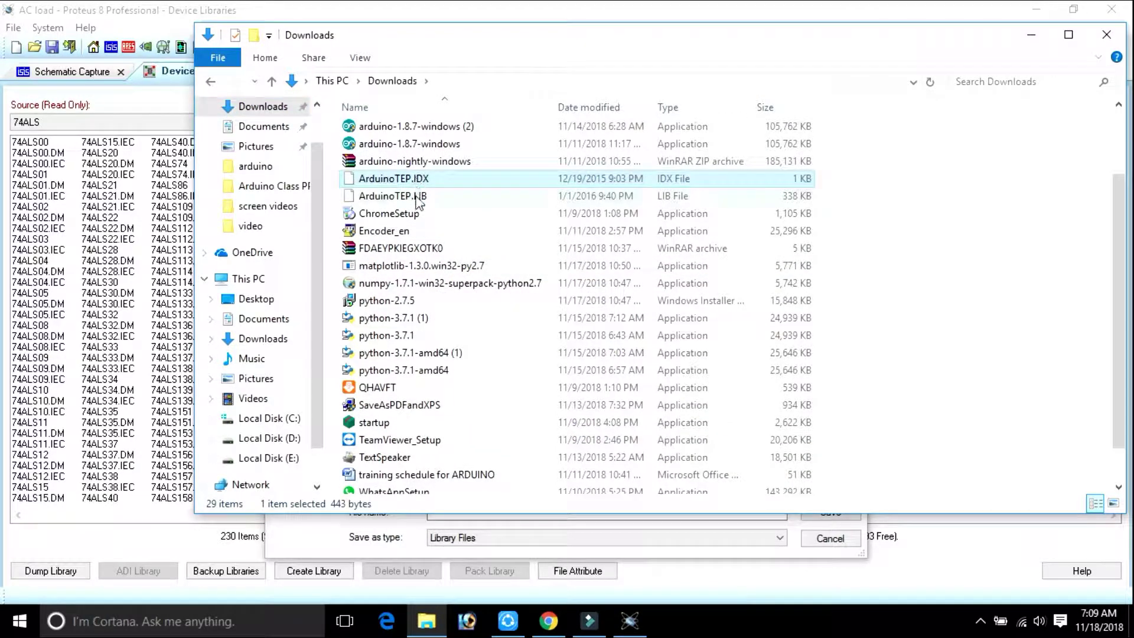
left_click(418, 191)
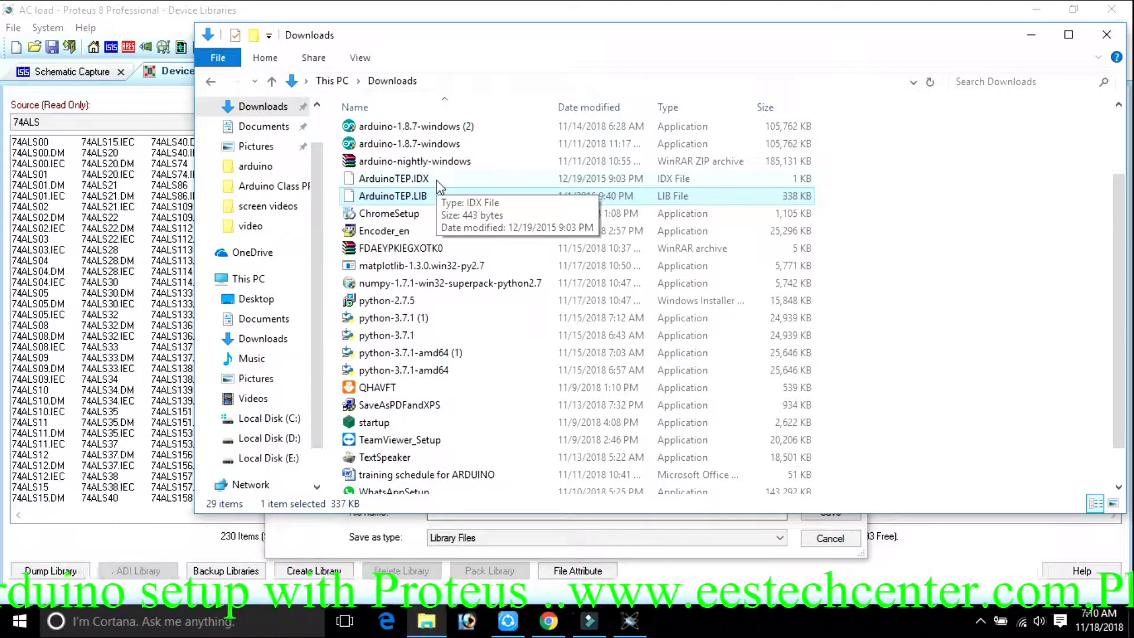
right_click(437, 182)
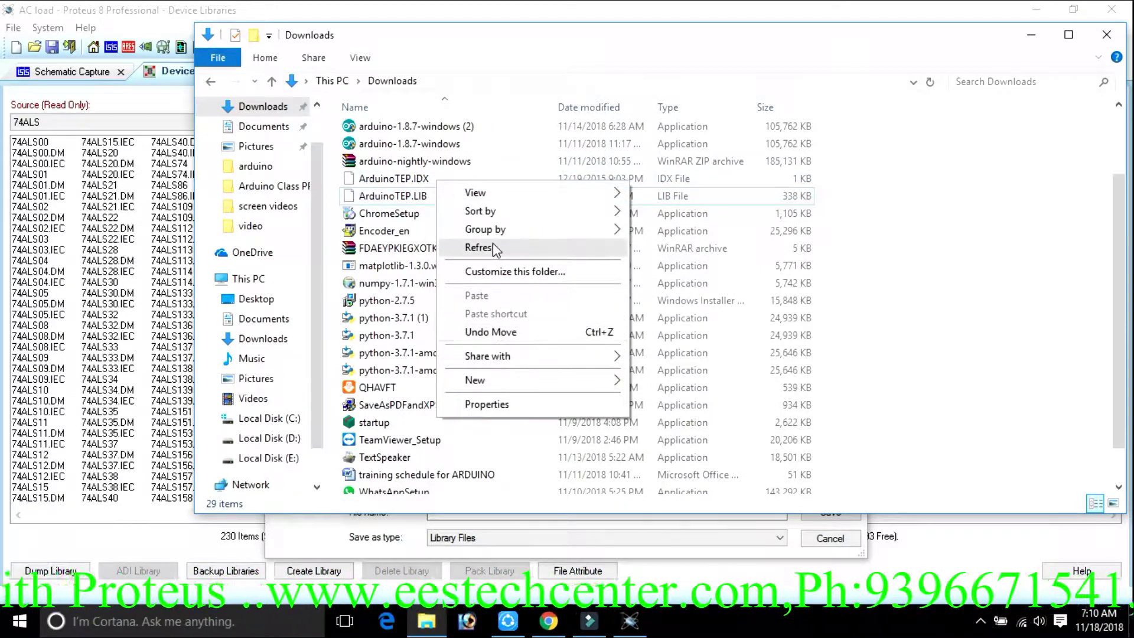
left_click(839, 244)
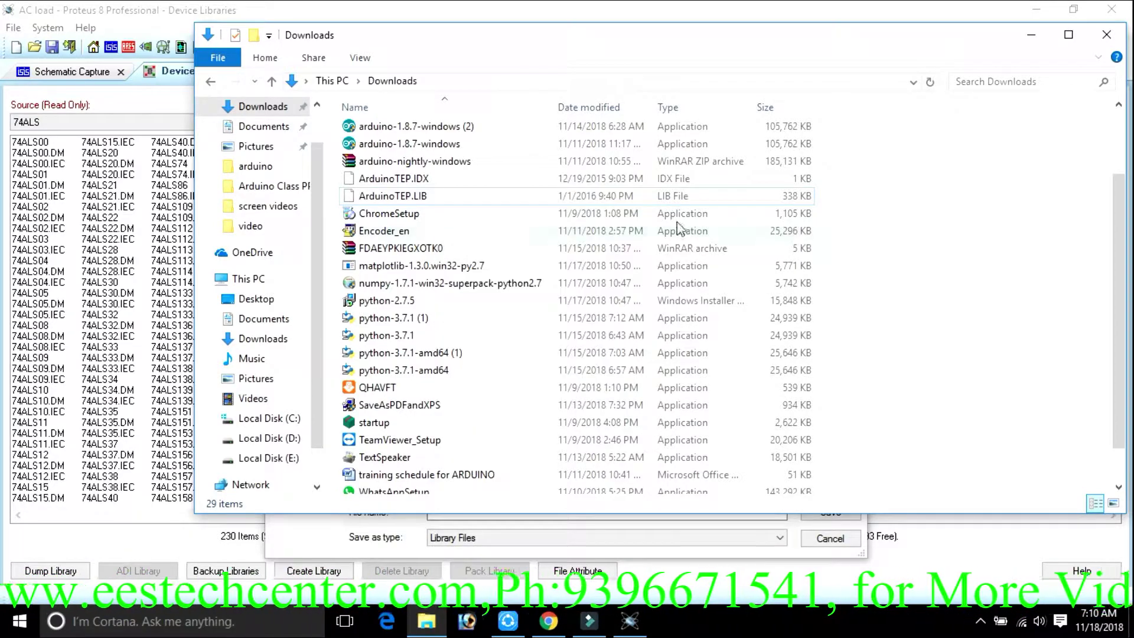
left_click(472, 179)
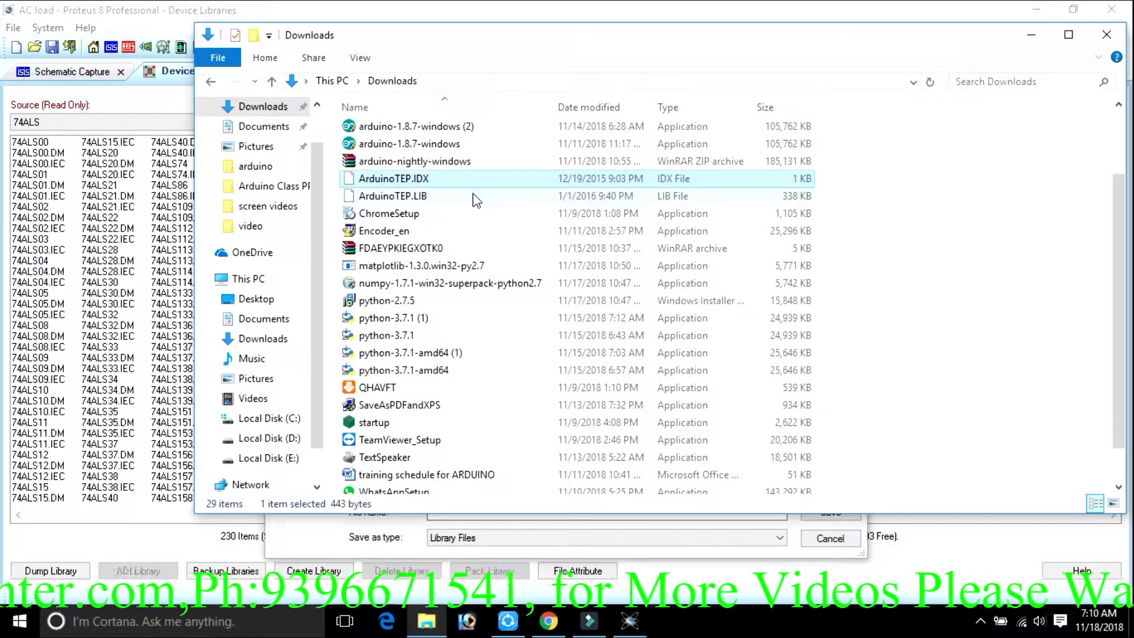
left_click(475, 197, "shift")
right_click(470, 182)
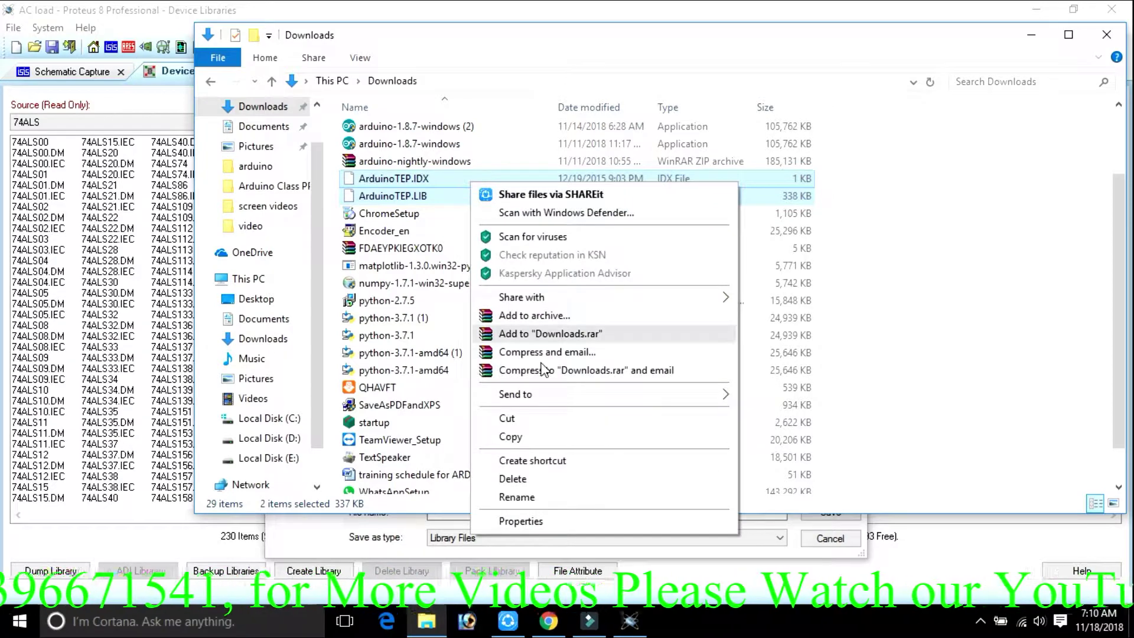
left_click(511, 436)
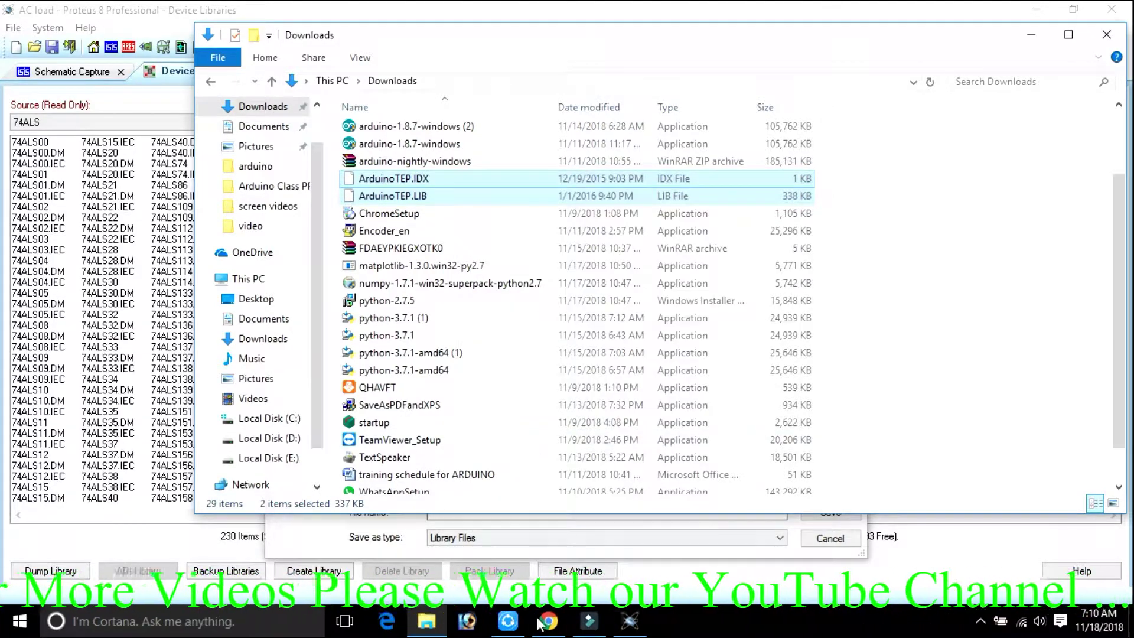
Switch back to Proteus and paste the copied ArduinoTEP files into the LIBRARY folder through the Create New Library dialog
left_click(627, 628)
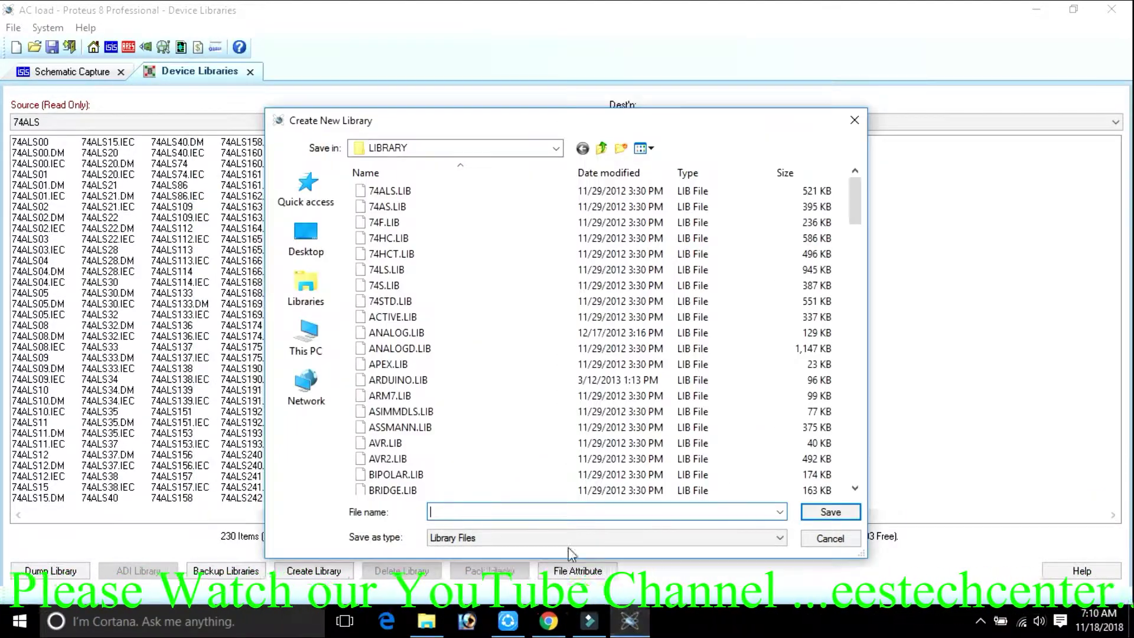
left_click(528, 290)
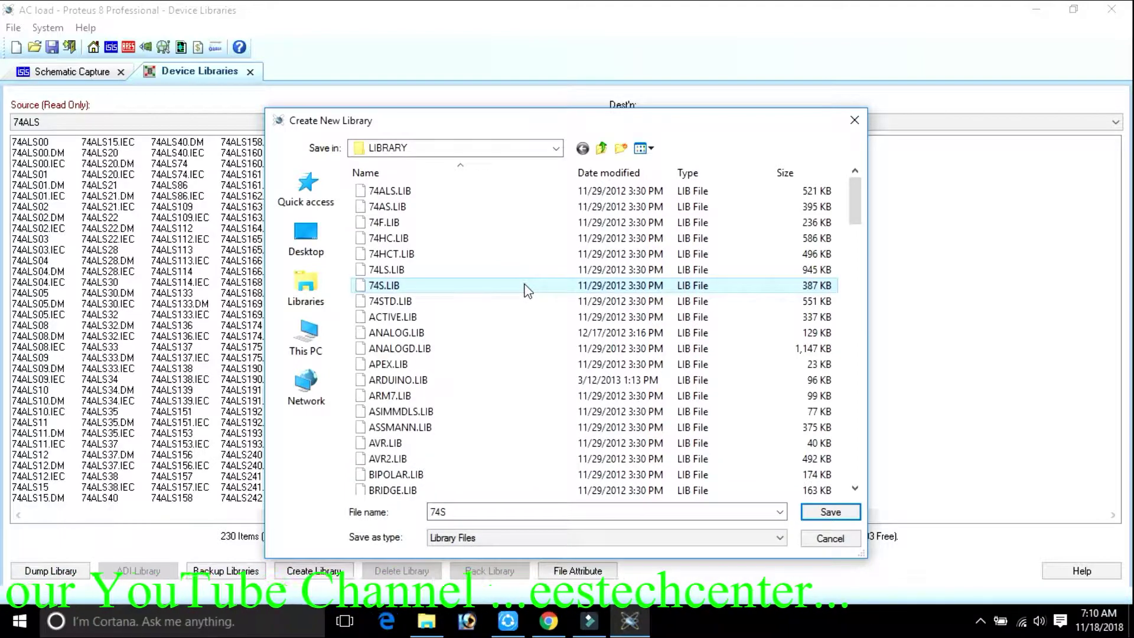
right_click(523, 284)
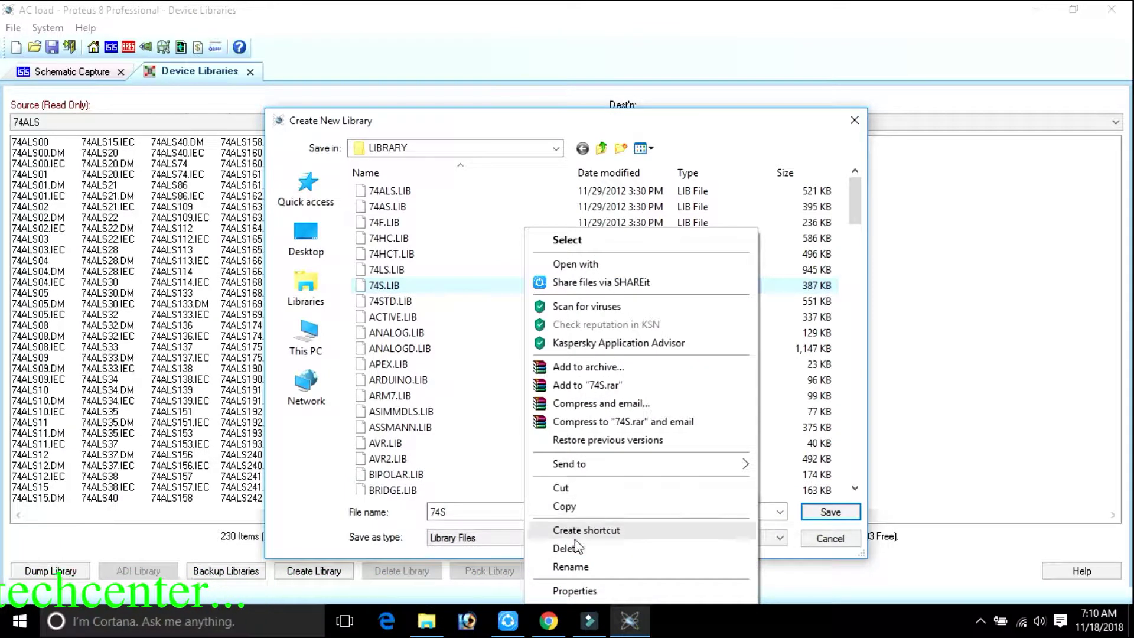
mouse_move(589, 472)
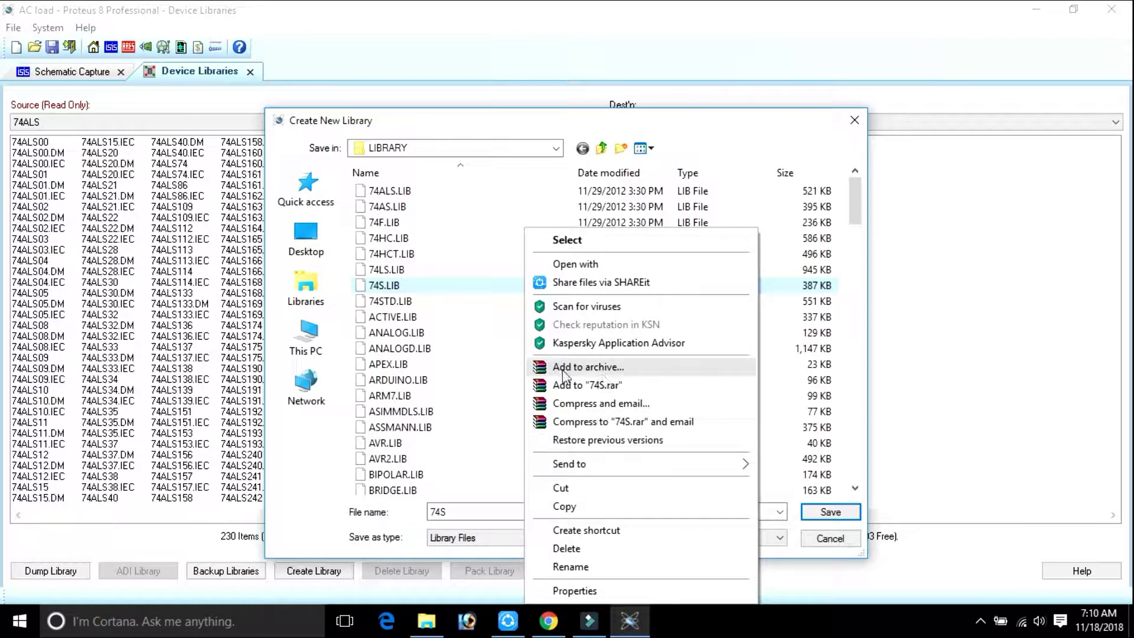
left_click(501, 426)
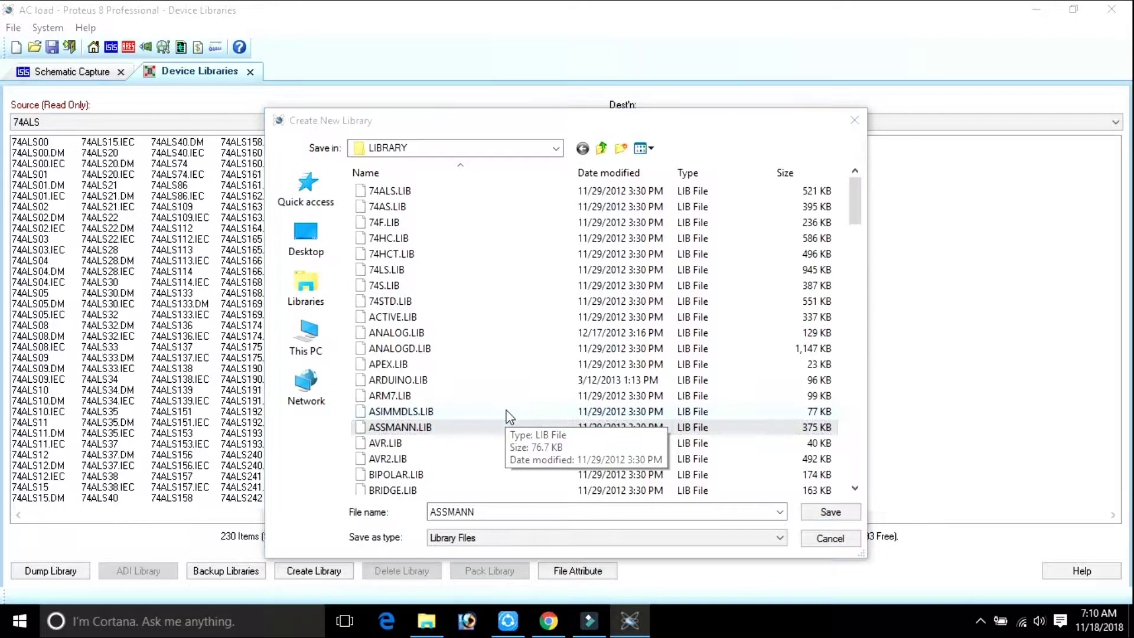
type("ArduinoTEP")
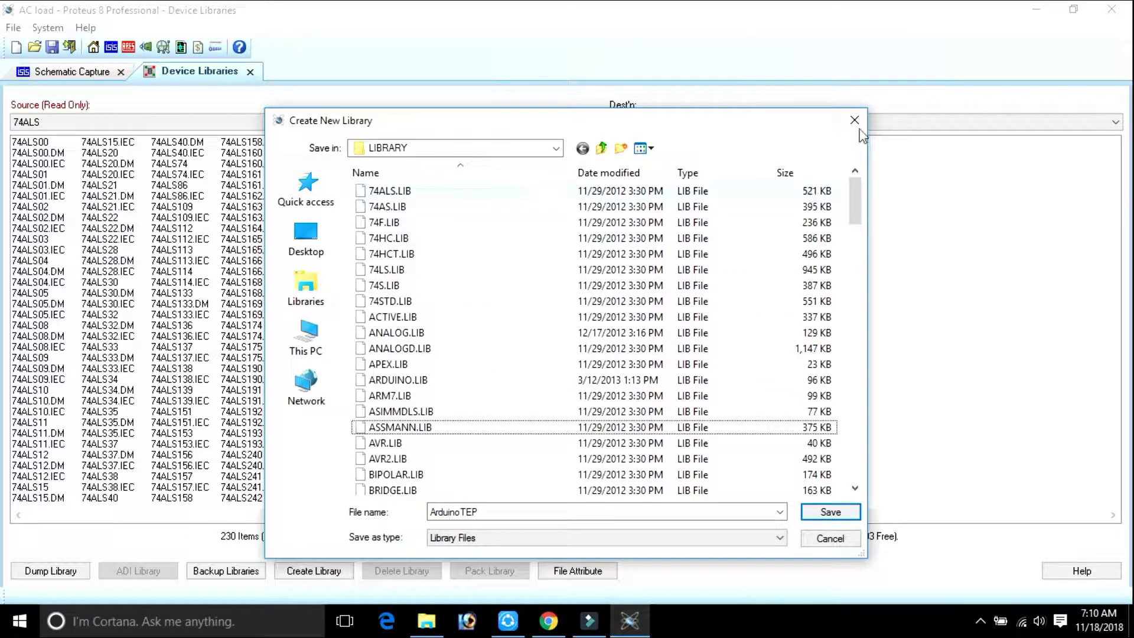
Select ArduinoTEP.LIB in the LIBRARY folder, try to save the new library under that name, and decline replacing the existing file
left_click_drag(853, 195, 858, 465)
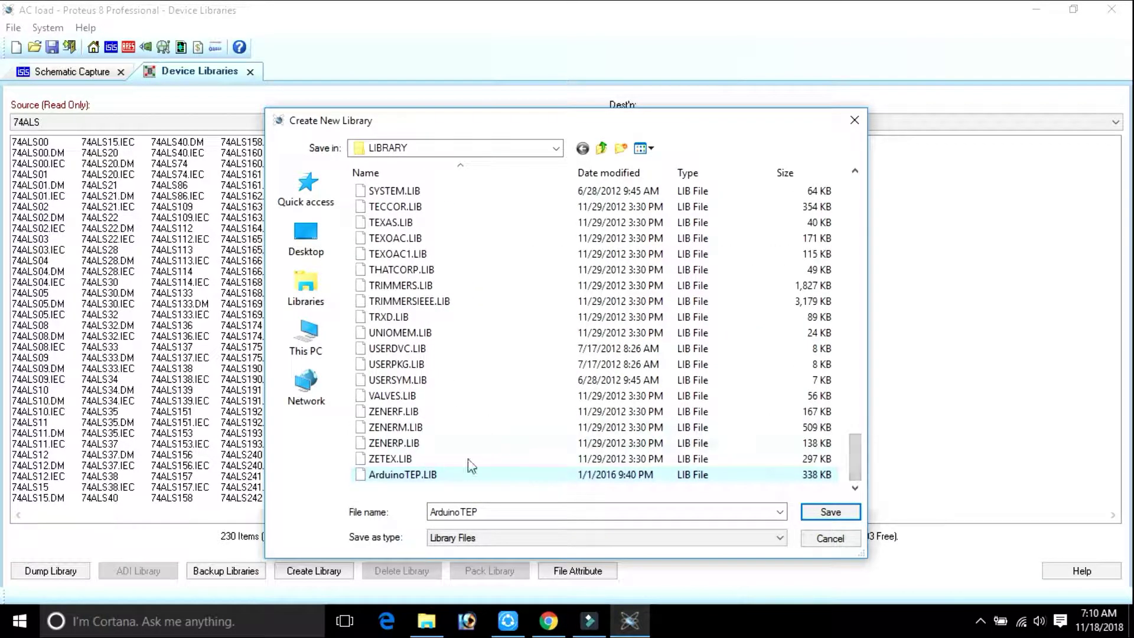
left_click(416, 478)
left_click(428, 478)
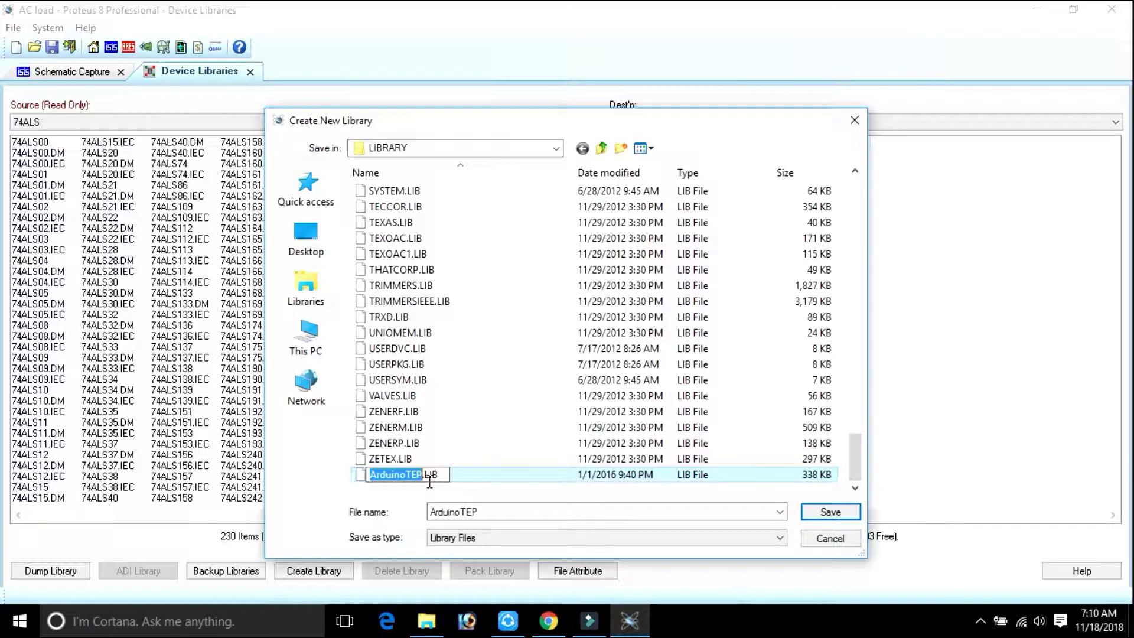
key("Escape")
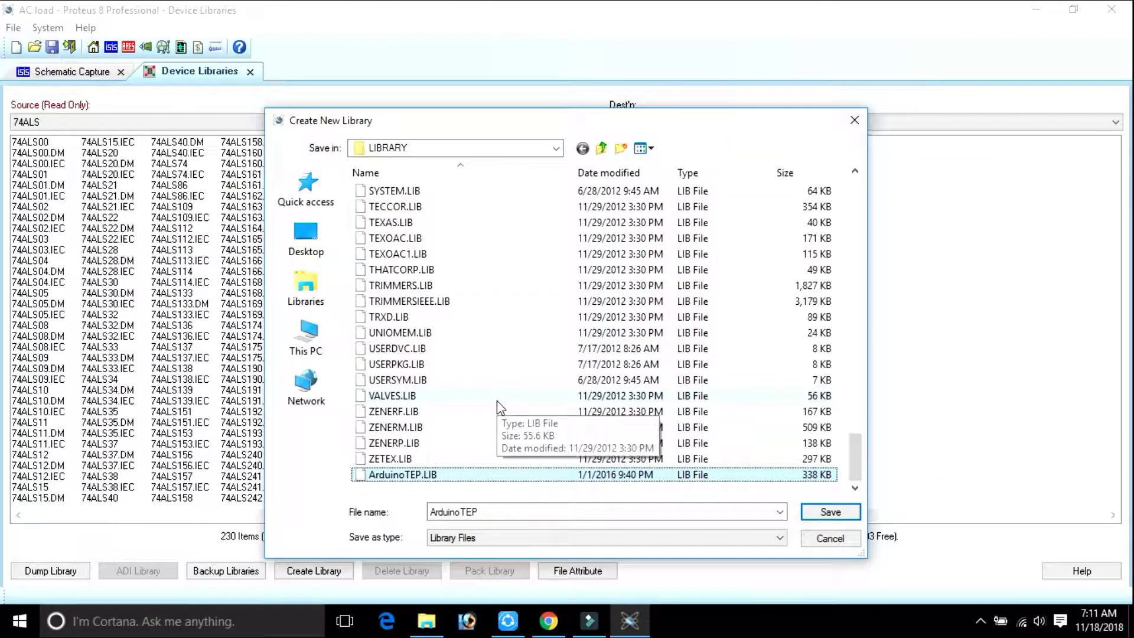
left_click(839, 518)
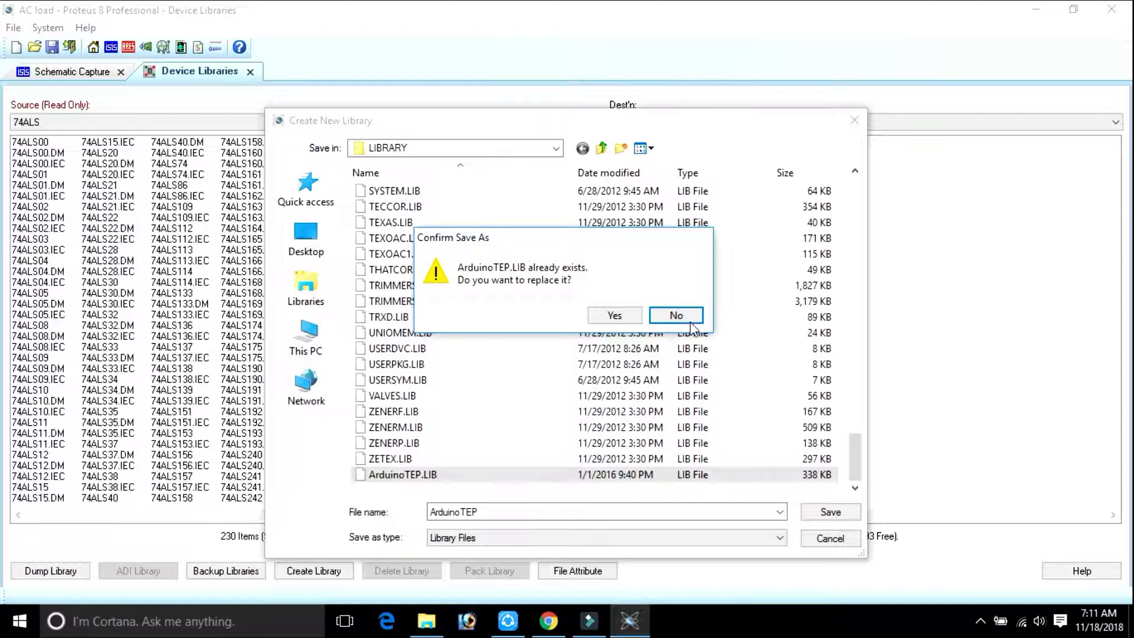
left_click(690, 321)
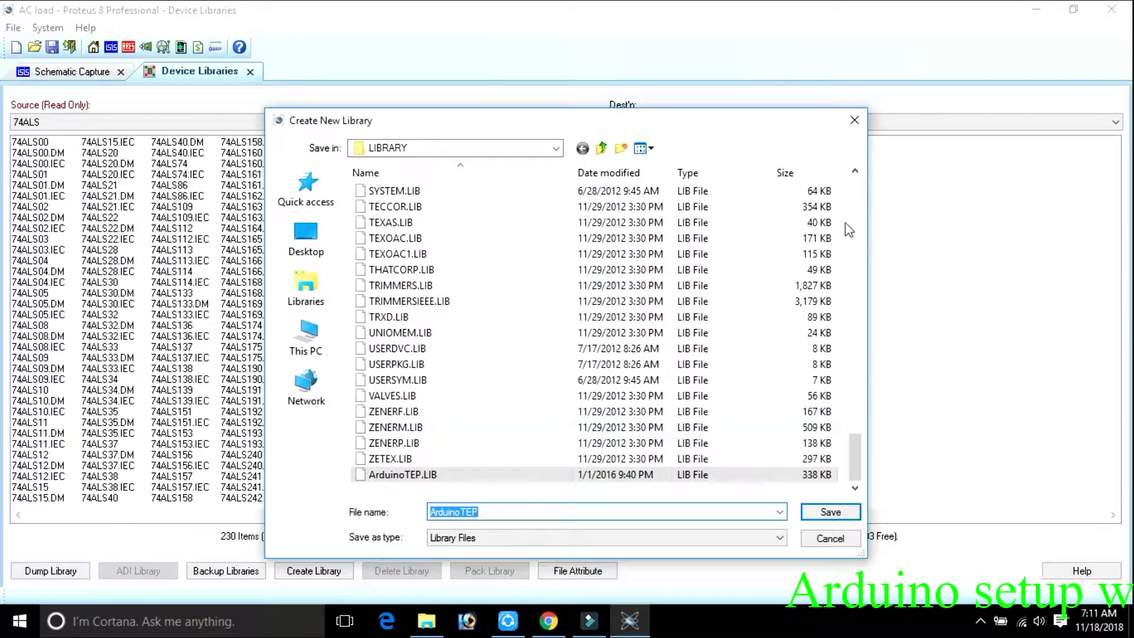
left_click(857, 124)
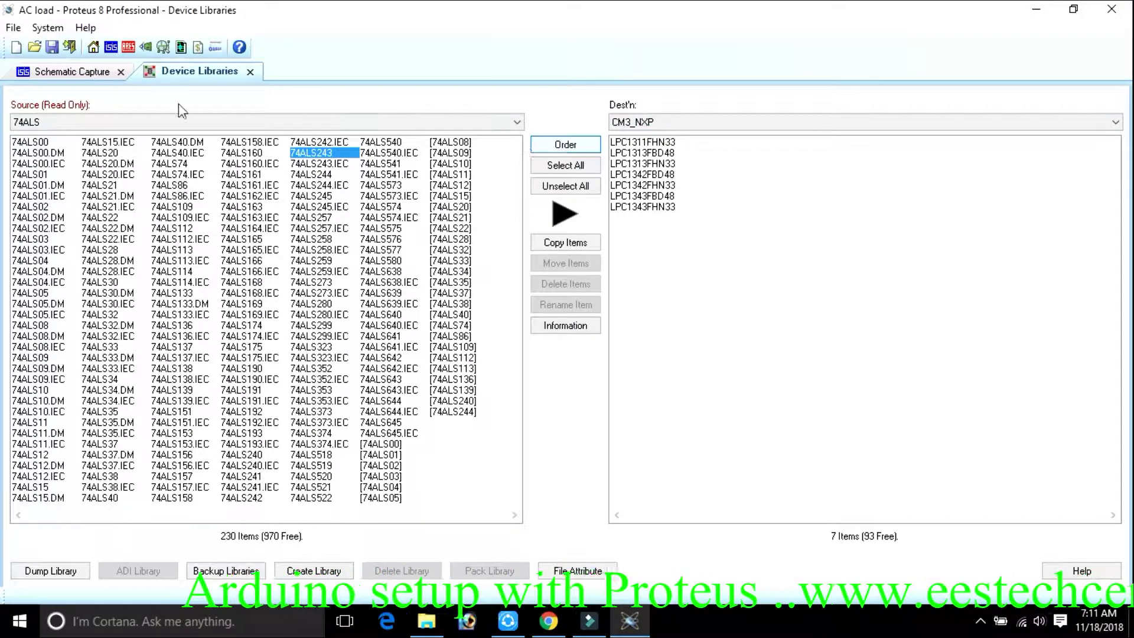
Return to the schematic and search the pickable devices for "arduino"
left_click(96, 72)
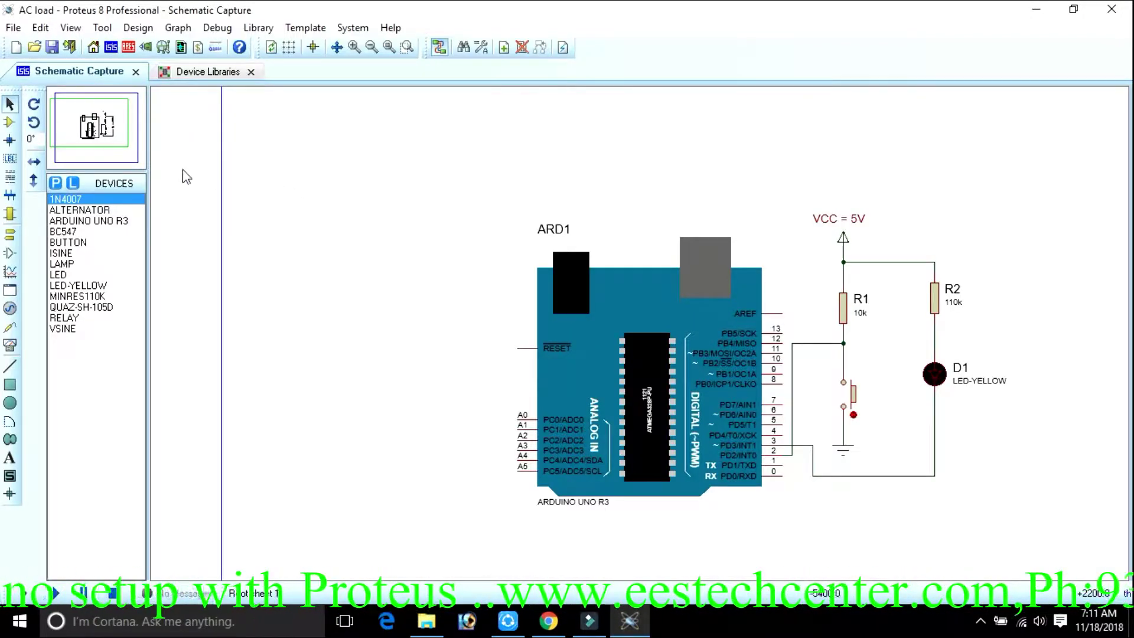
left_click(56, 185)
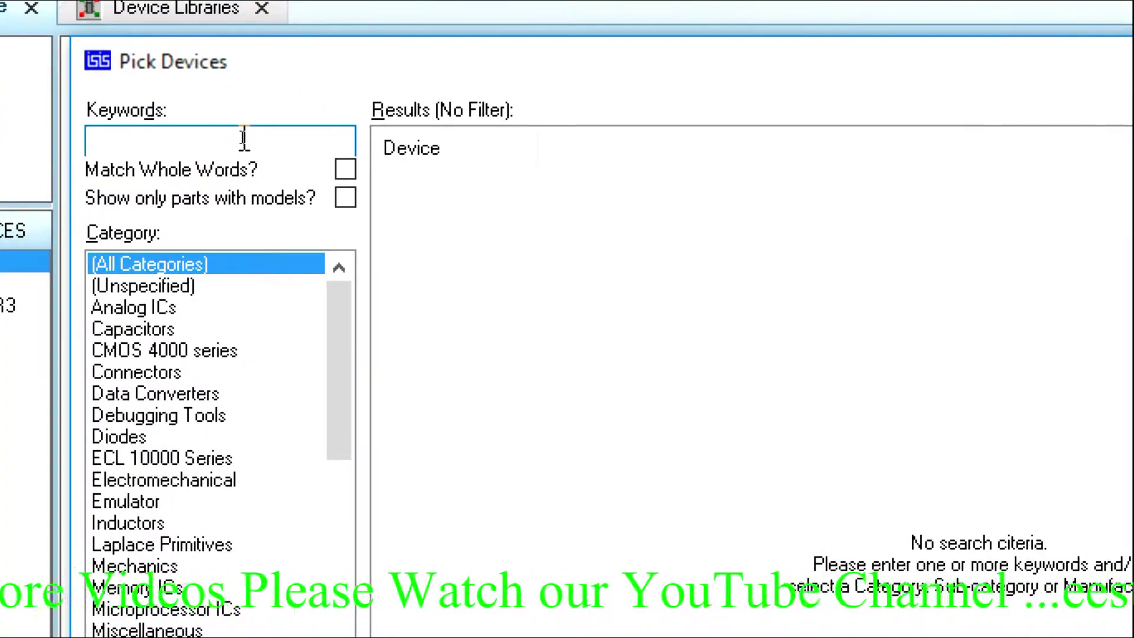
type("ardui")
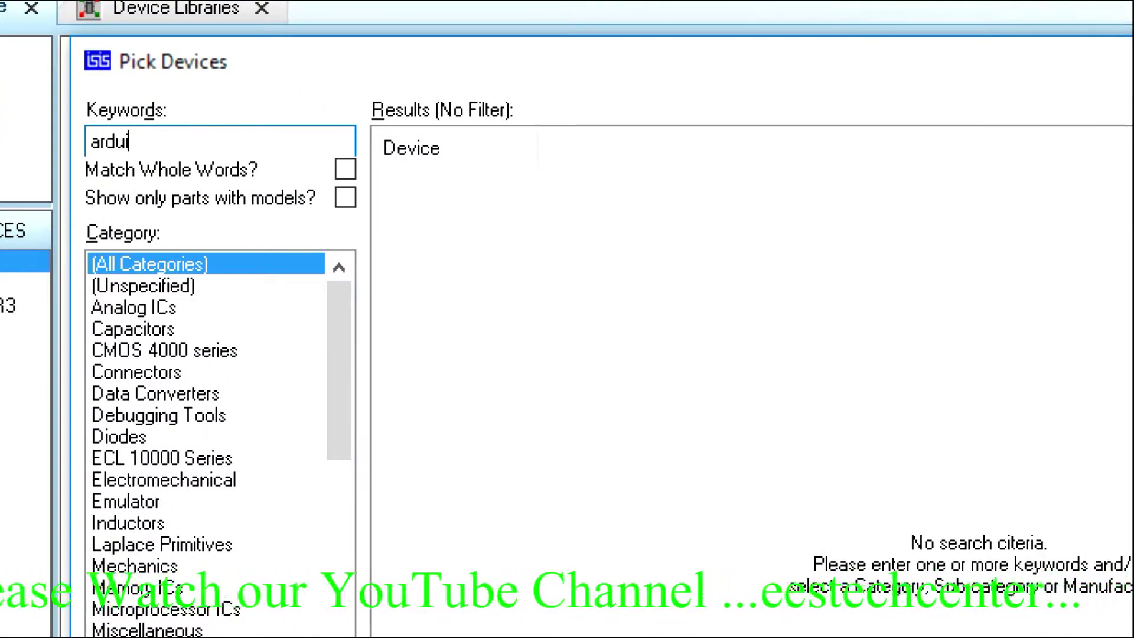
type("no")
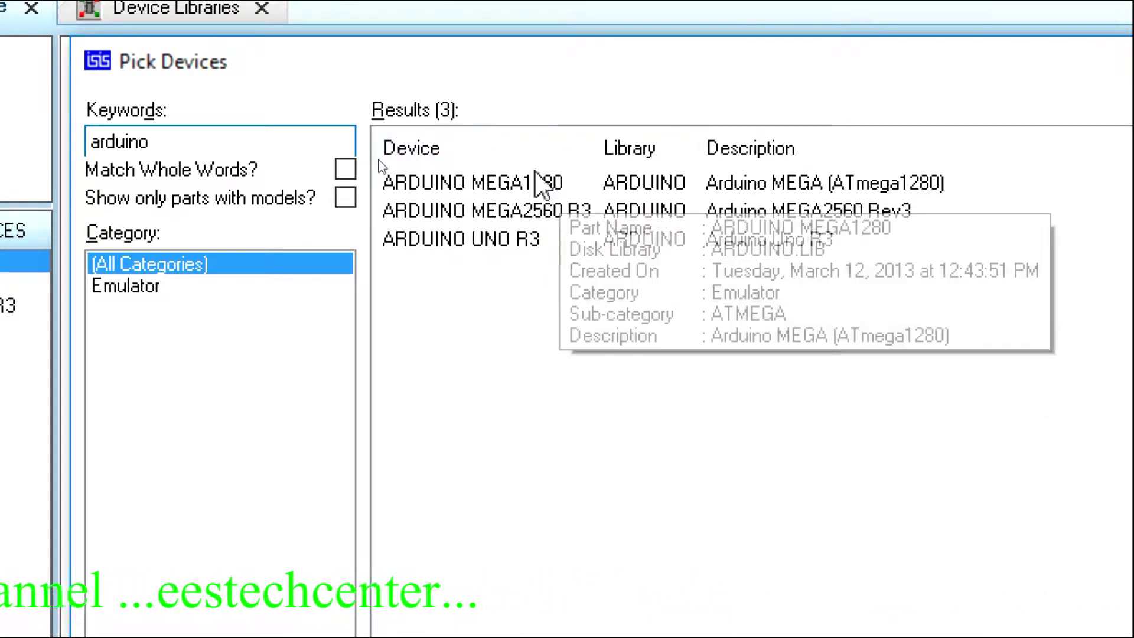
Preview the ARDUINO MEGA1280 and MEGA2560 R3 boards and pick ARDUINO UNO R3 for placement
left_click(553, 186)
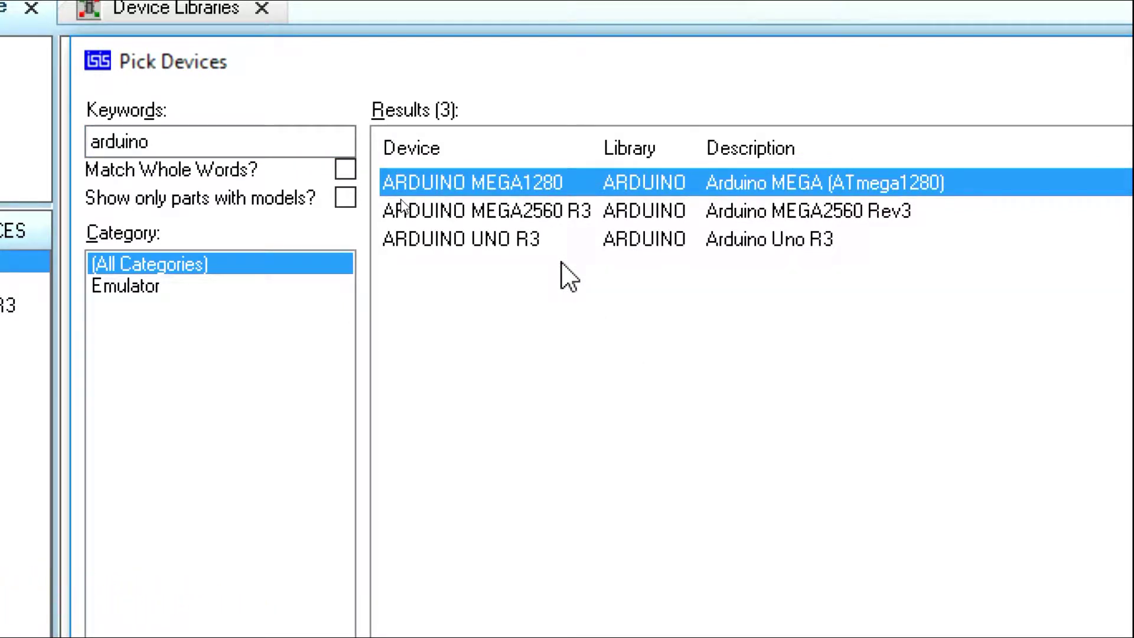
left_click(542, 212)
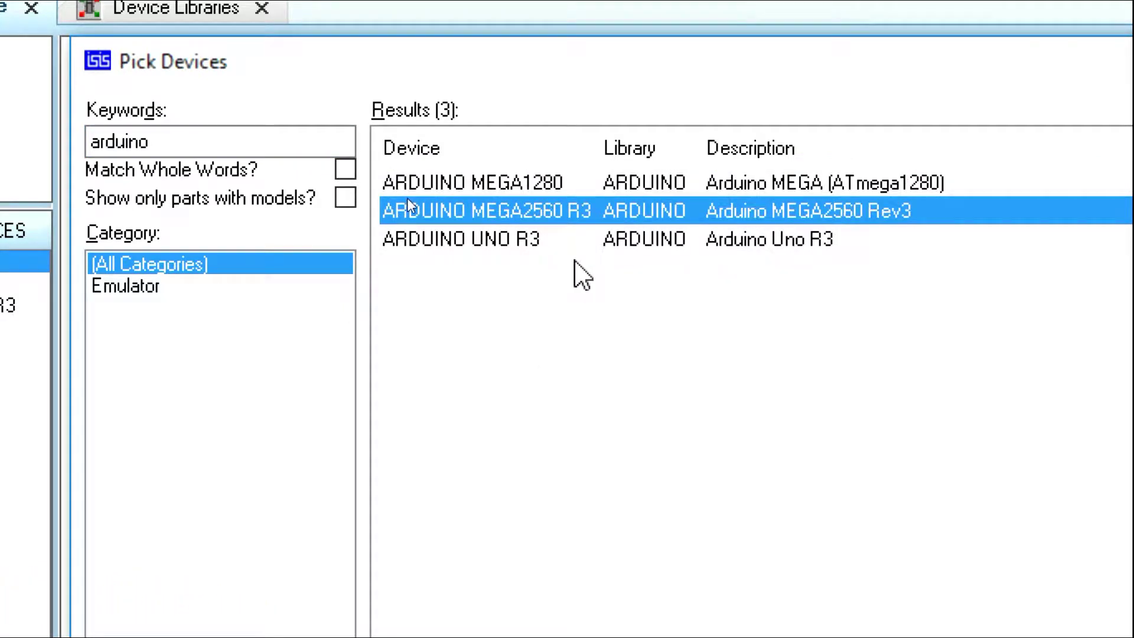
left_click(484, 242)
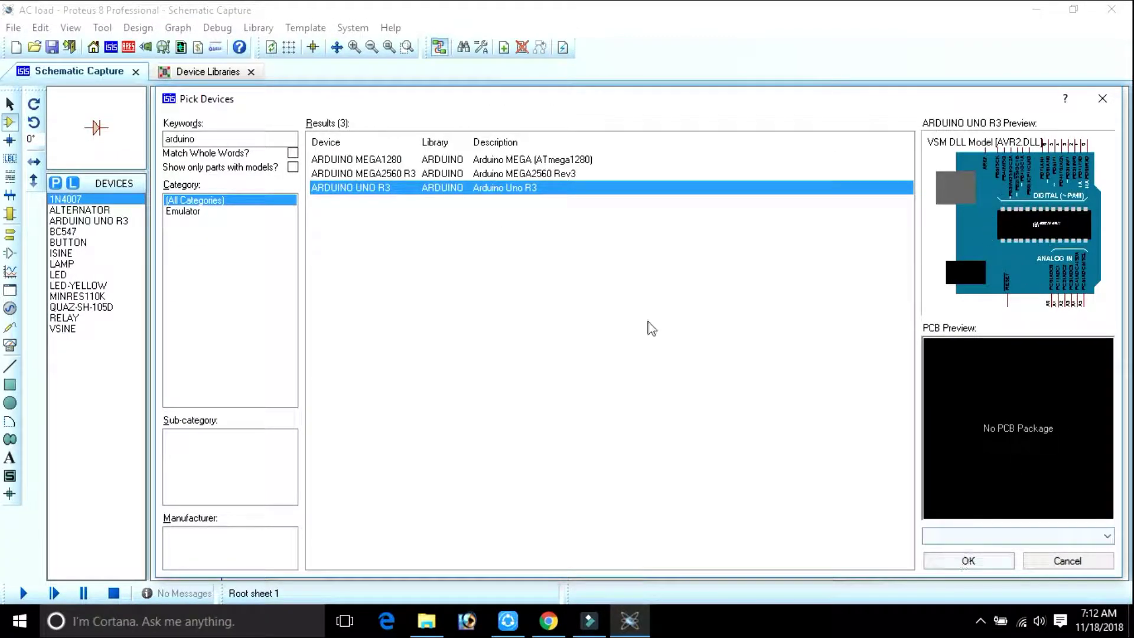
double_click(458, 188)
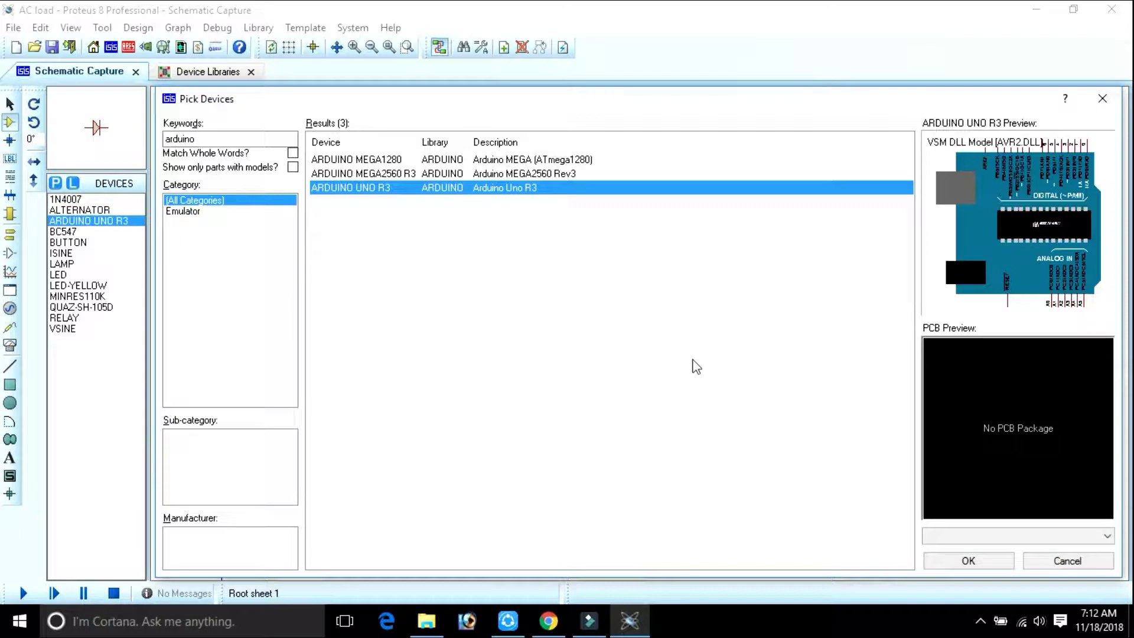
left_click(990, 565)
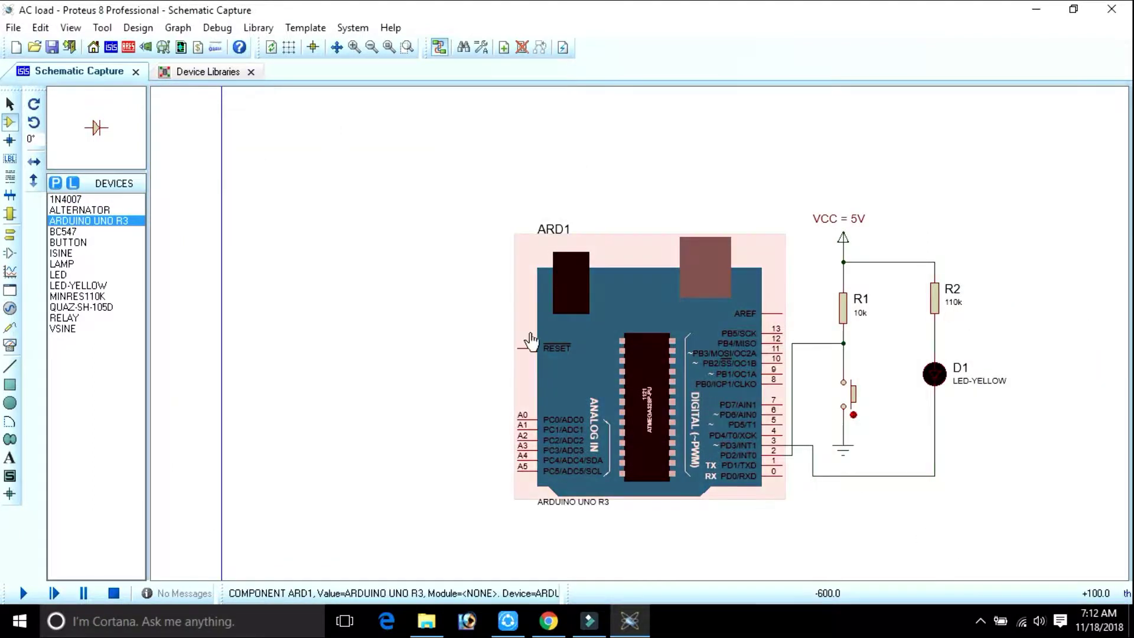
Place a second ARDUINO UNO R3 beside the existing ARD1 board and delete it again
left_click(364, 276)
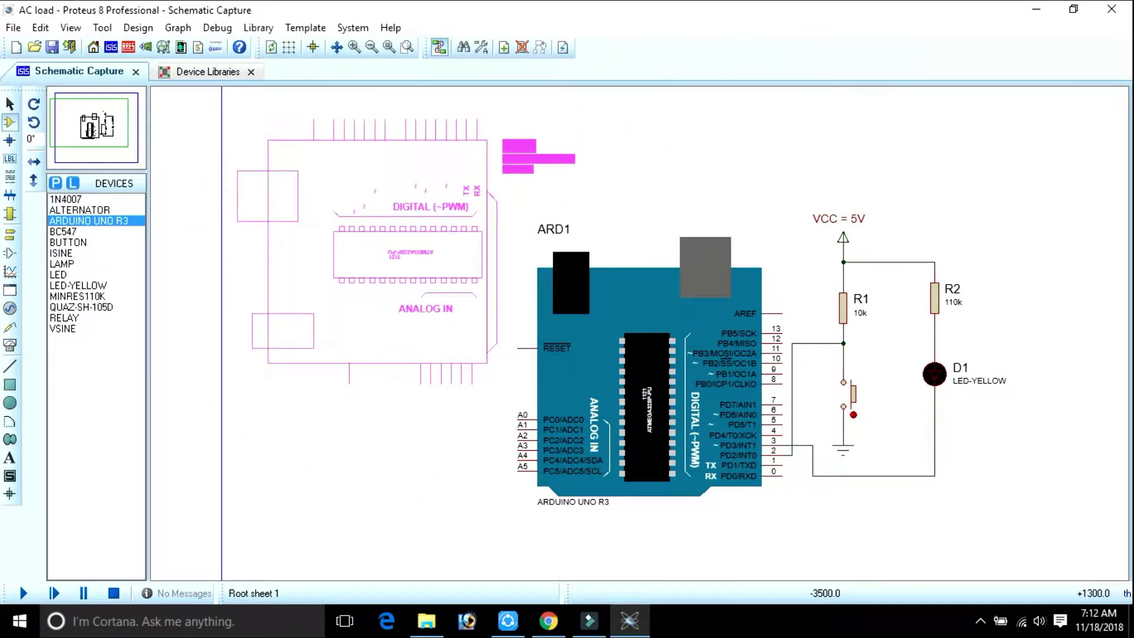
left_click(377, 257)
left_click(397, 253)
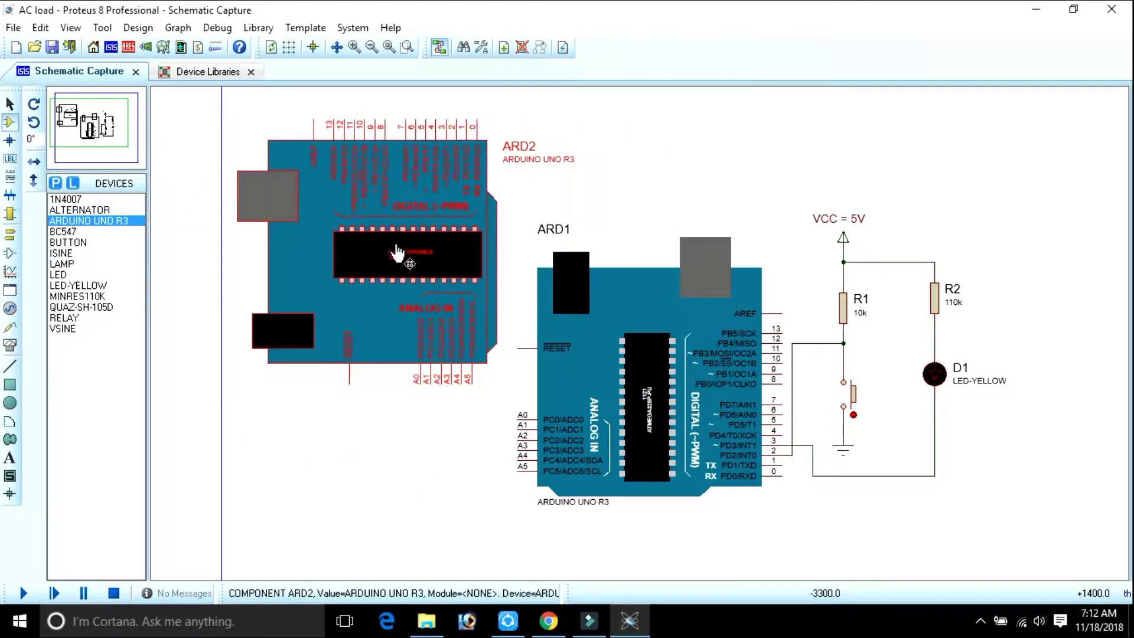
key("Delete")
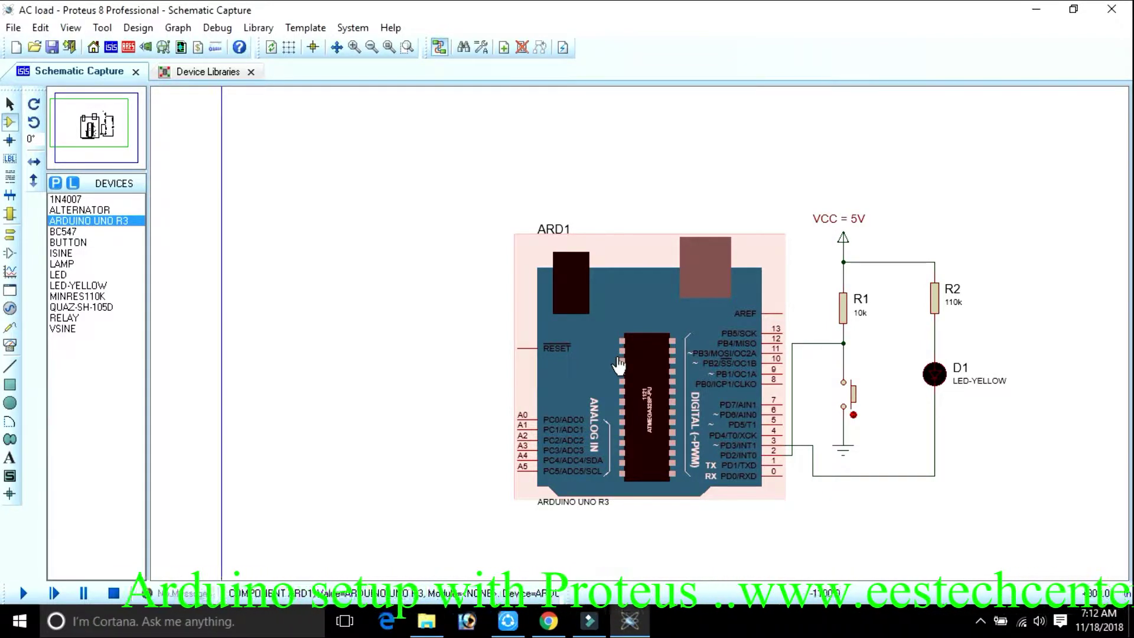
Open the component properties of ARD1, browse for its program file, and close both dialogs without selecting a file
double_click(666, 349)
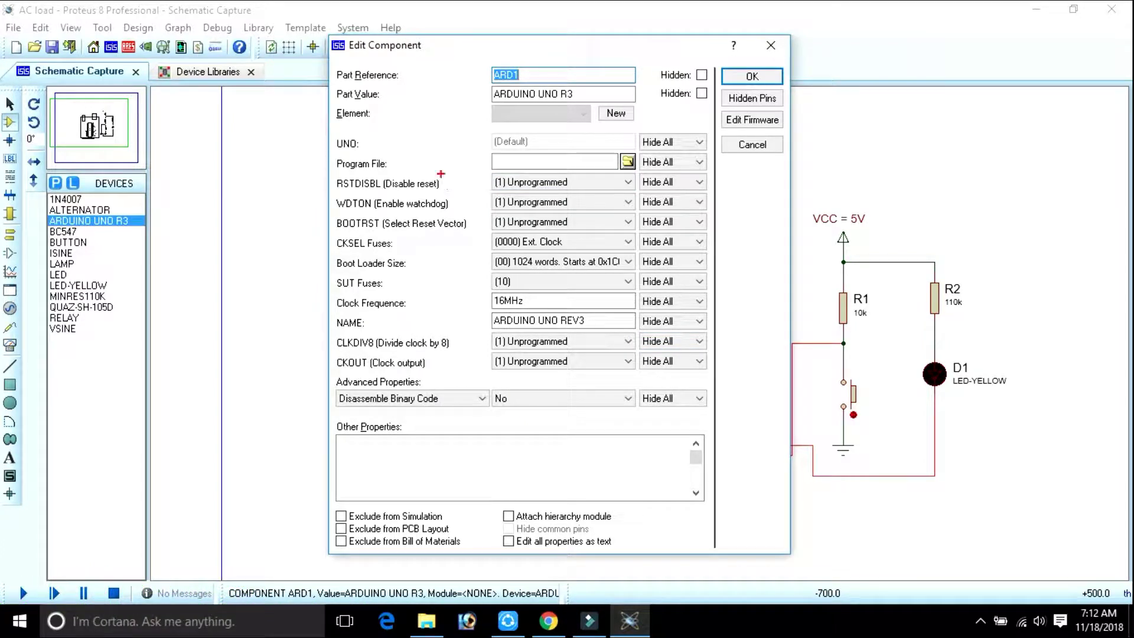
mouse_move(525, 141)
left_mouse_down()
mouse_move(472, 146)
mouse_move(512, 193)
mouse_move(590, 190)
mouse_move(643, 170)
mouse_move(637, 140)
mouse_move(493, 133)
left_mouse_up()
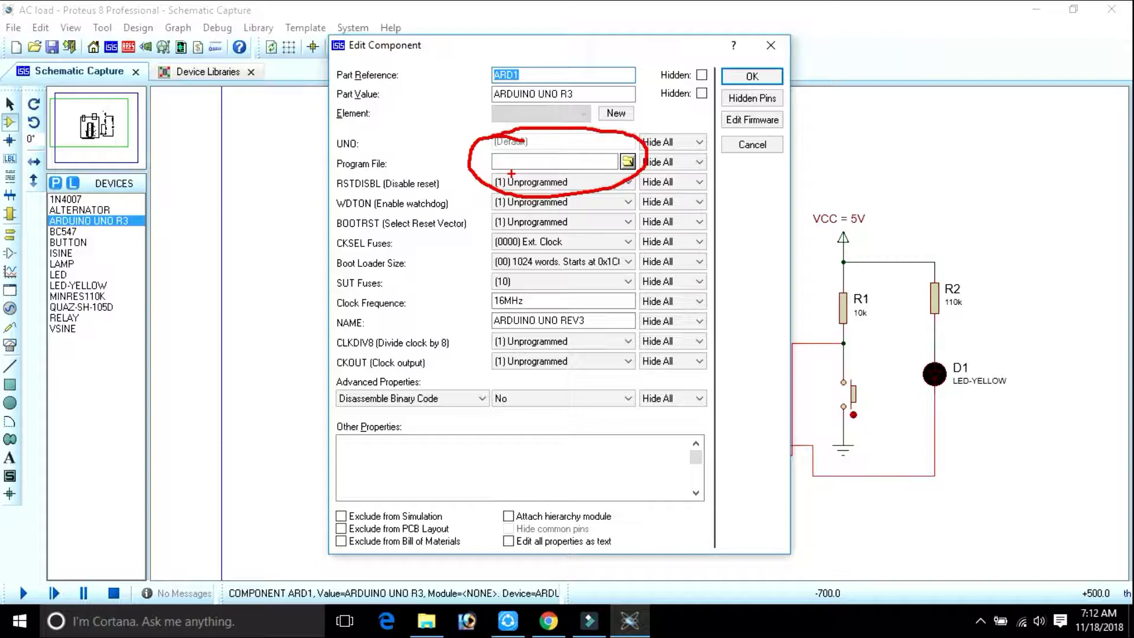
key("Escape")
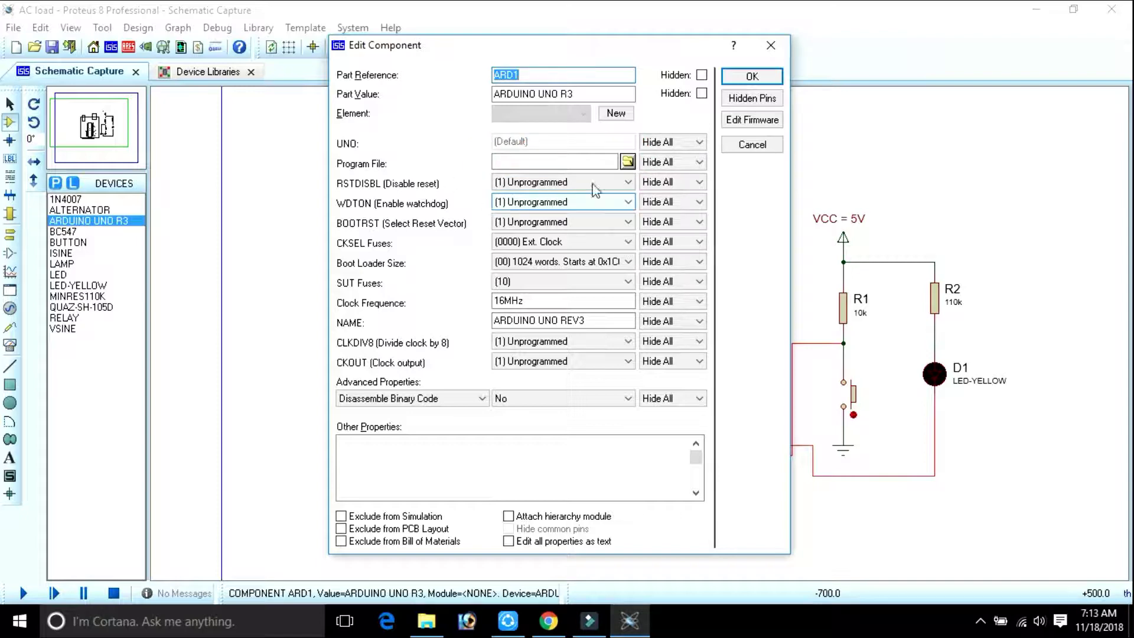
left_click(628, 163)
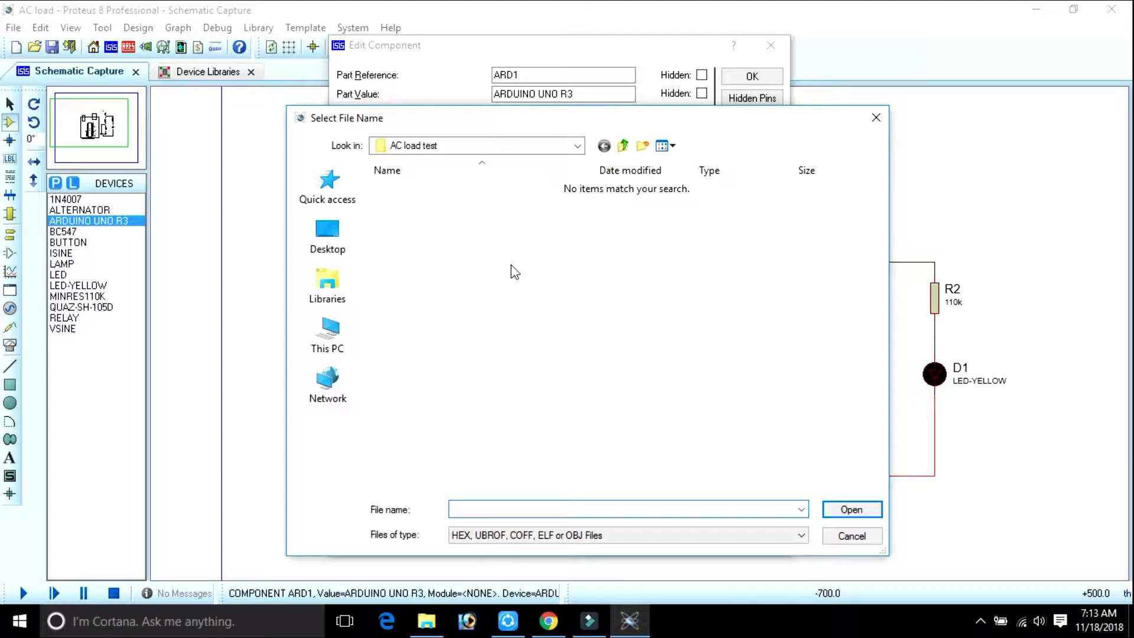
left_click(876, 118)
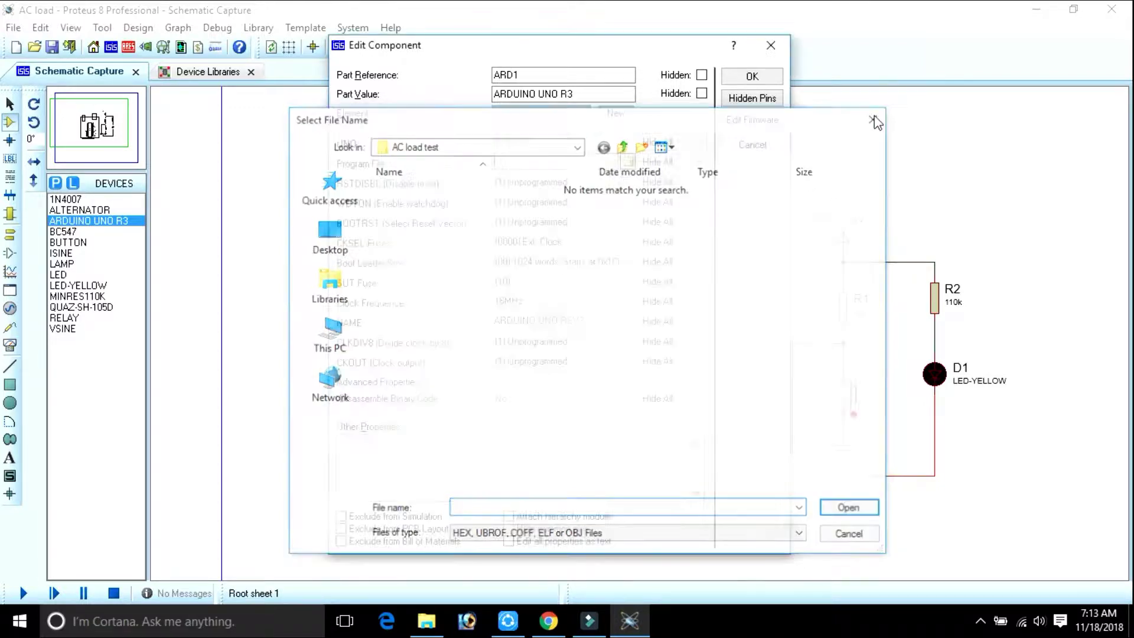
left_click(770, 44)
Leave Proteus for the desktop, close the Downloads window, and launch the Arduino IDE
left_click(1037, 9)
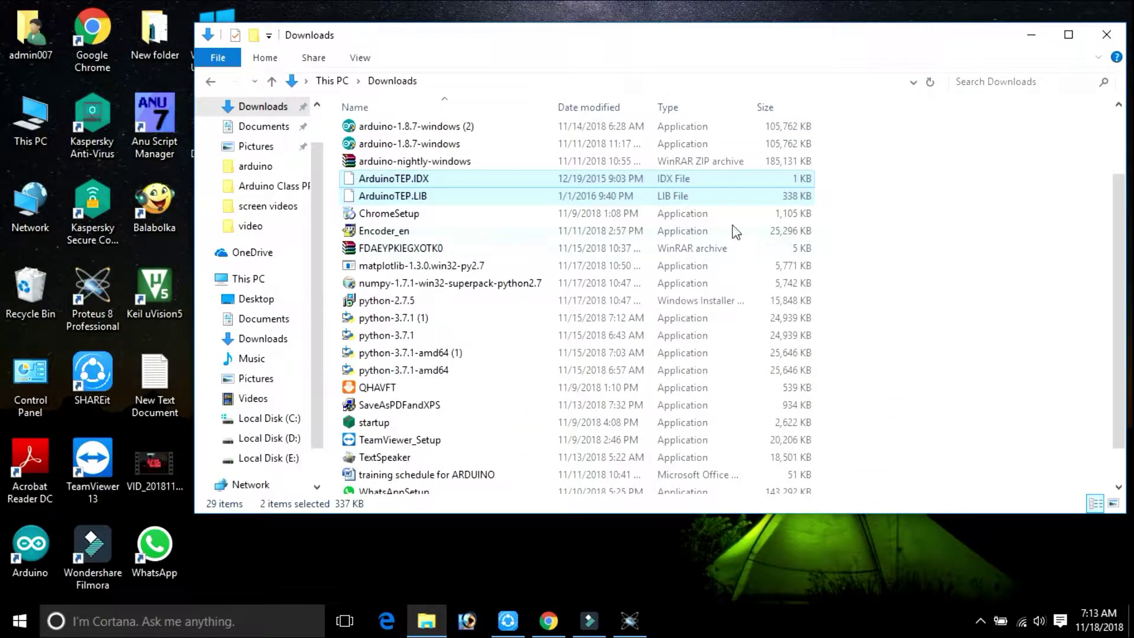
left_click(1106, 35)
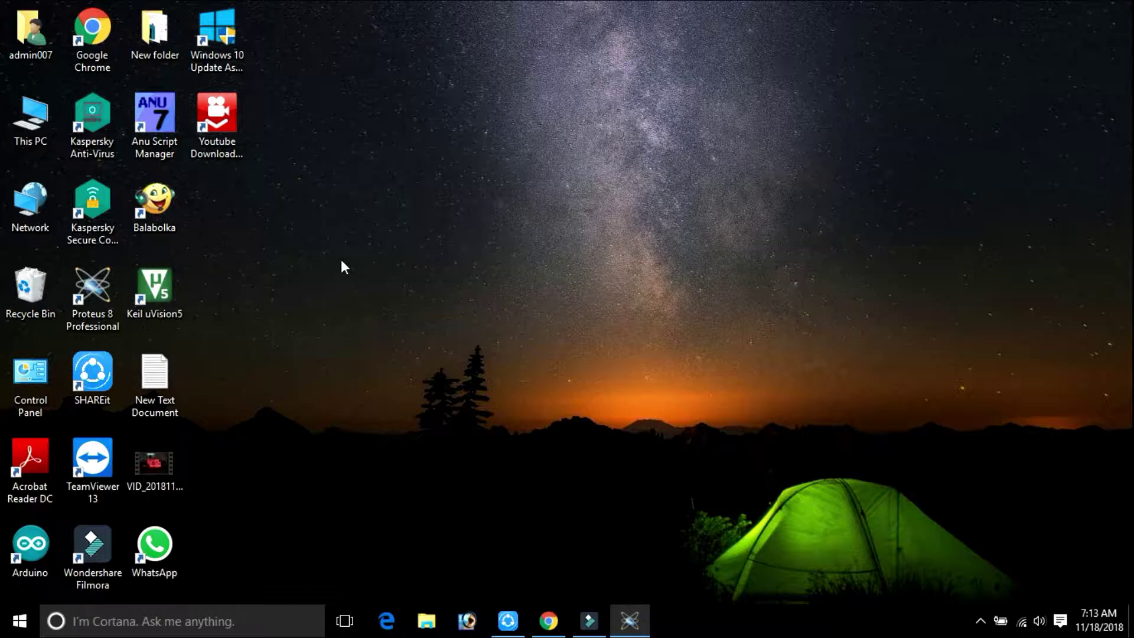
double_click(48, 540)
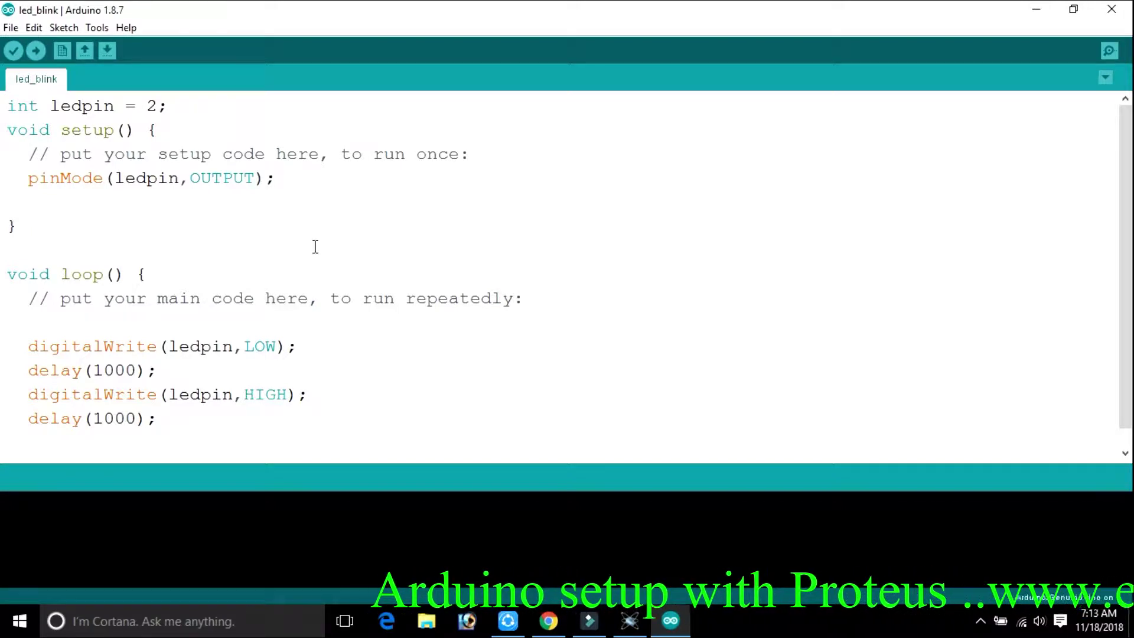
Review the led_blink sketch and highlight its ledpin = 2 declaration
scroll(297, 237, "down", 1)
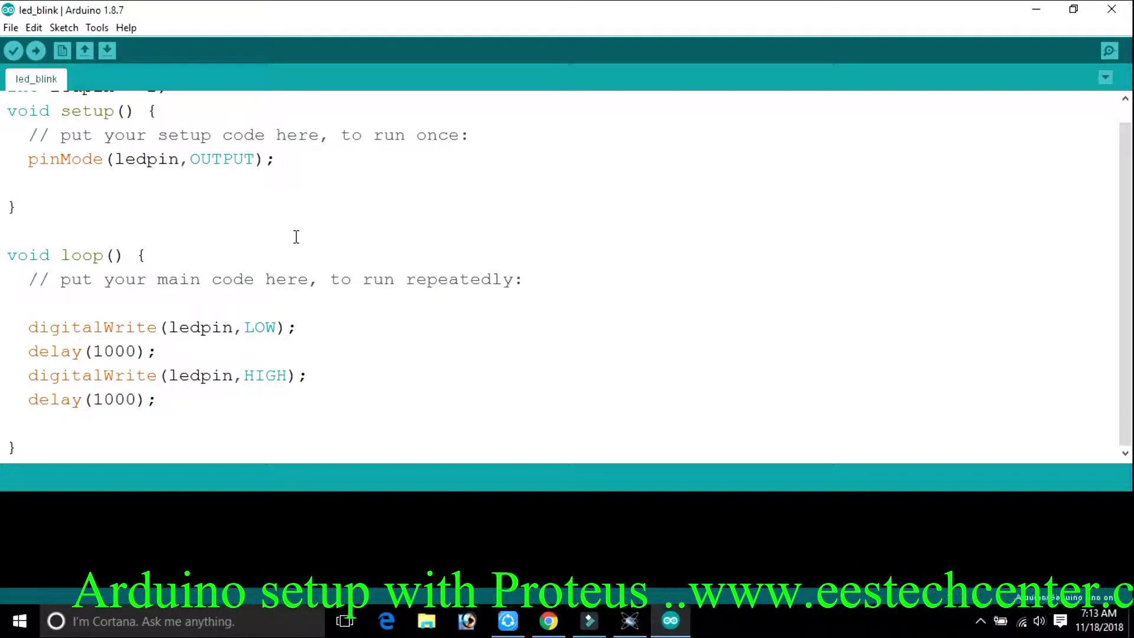
scroll(296, 237, "up", 1)
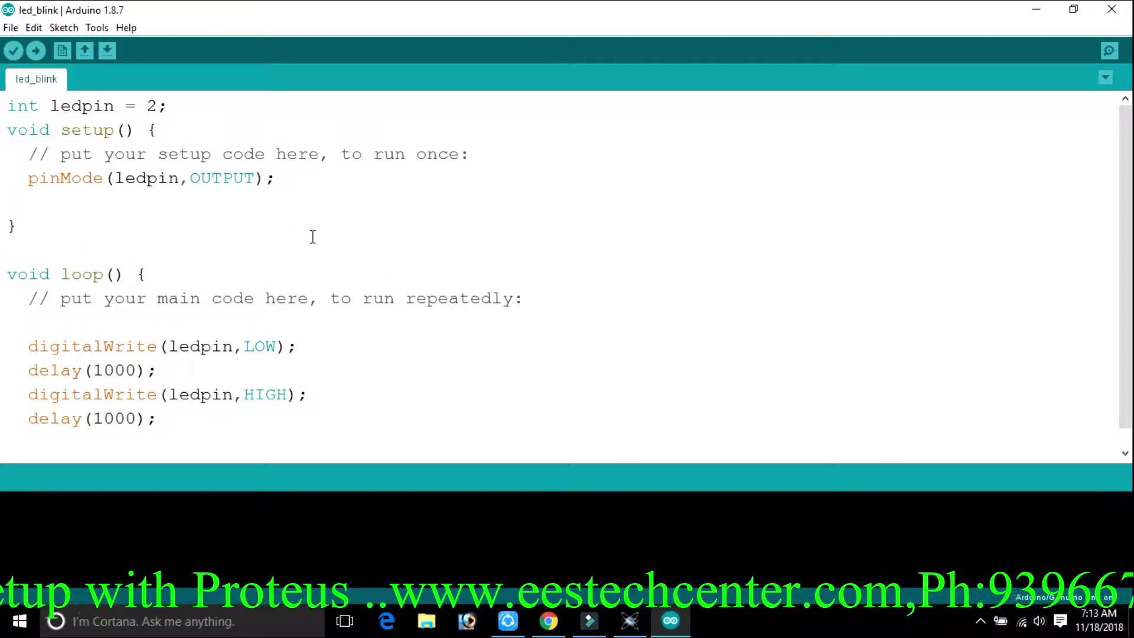
left_click_drag(51, 106, 169, 105)
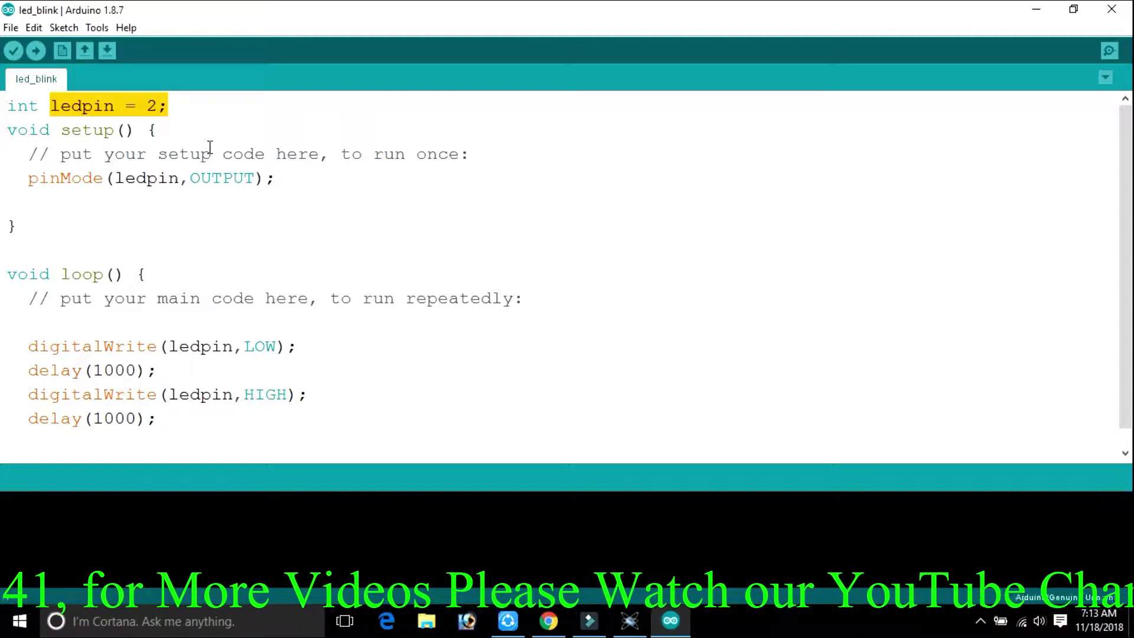
Open the Arduino IDE preferences, review the verbose output during compilation setting, and accept the preferences
left_click(11, 28)
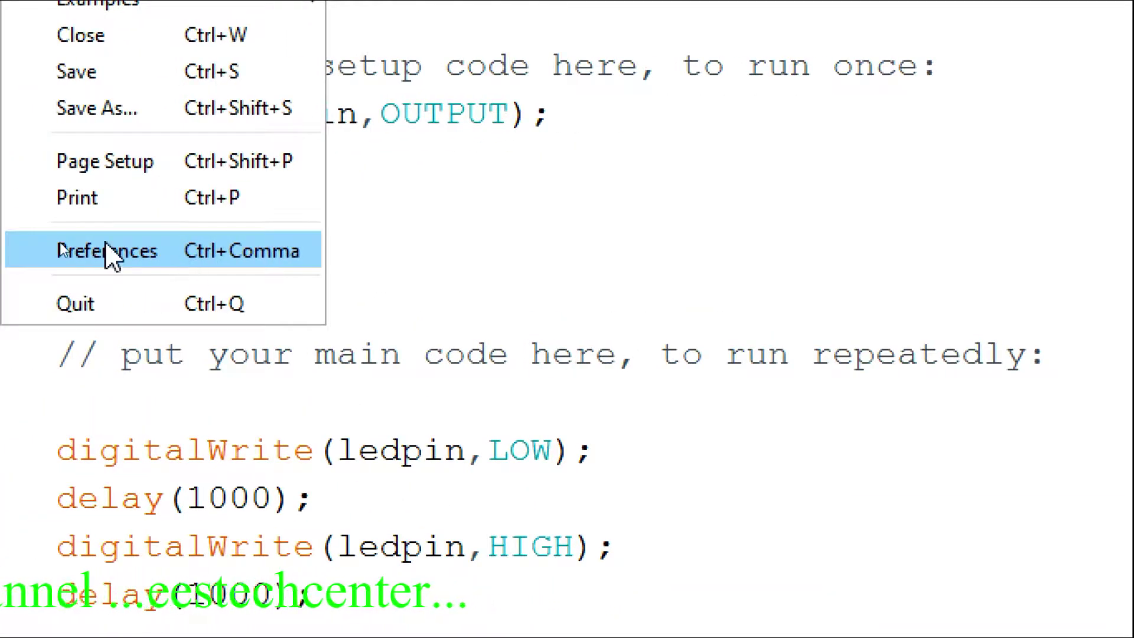
left_click(158, 248)
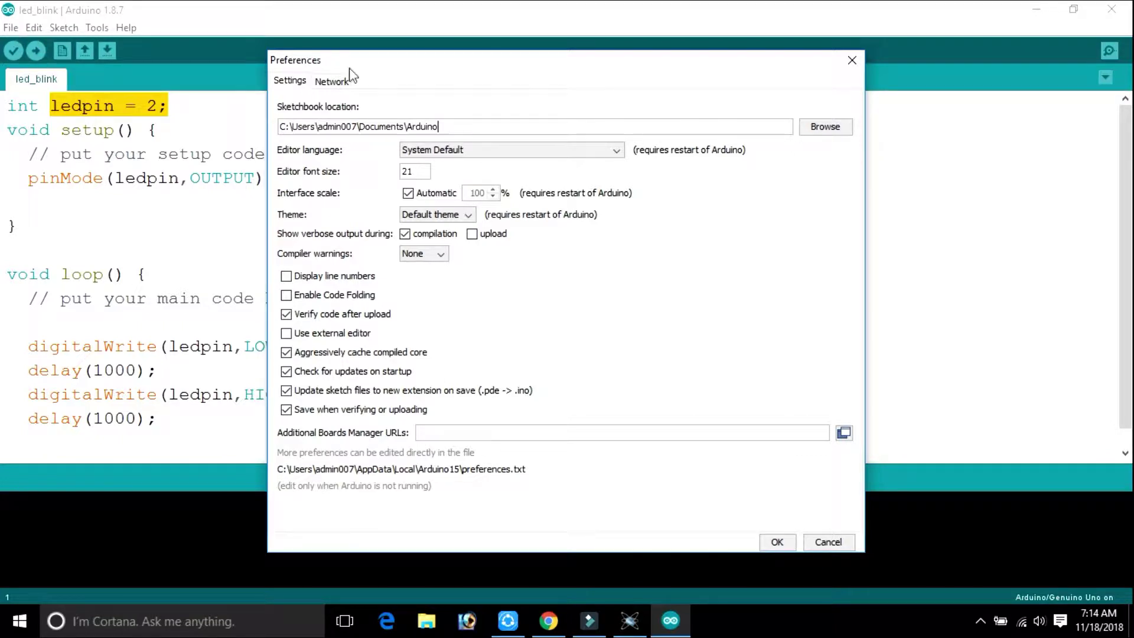
left_click(852, 59)
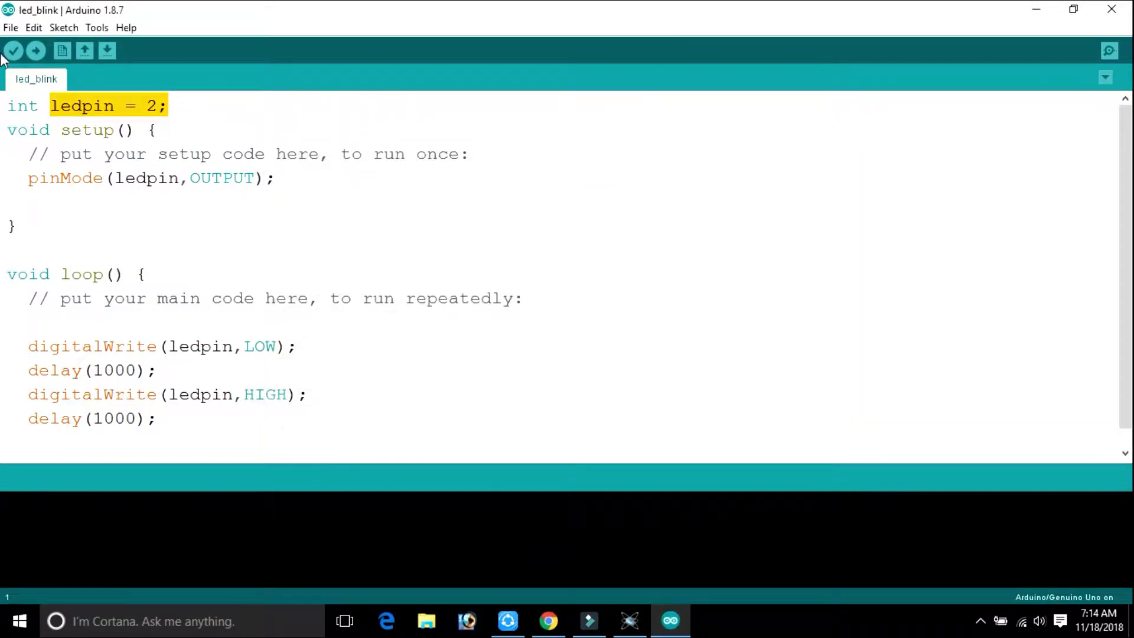
left_click(11, 27)
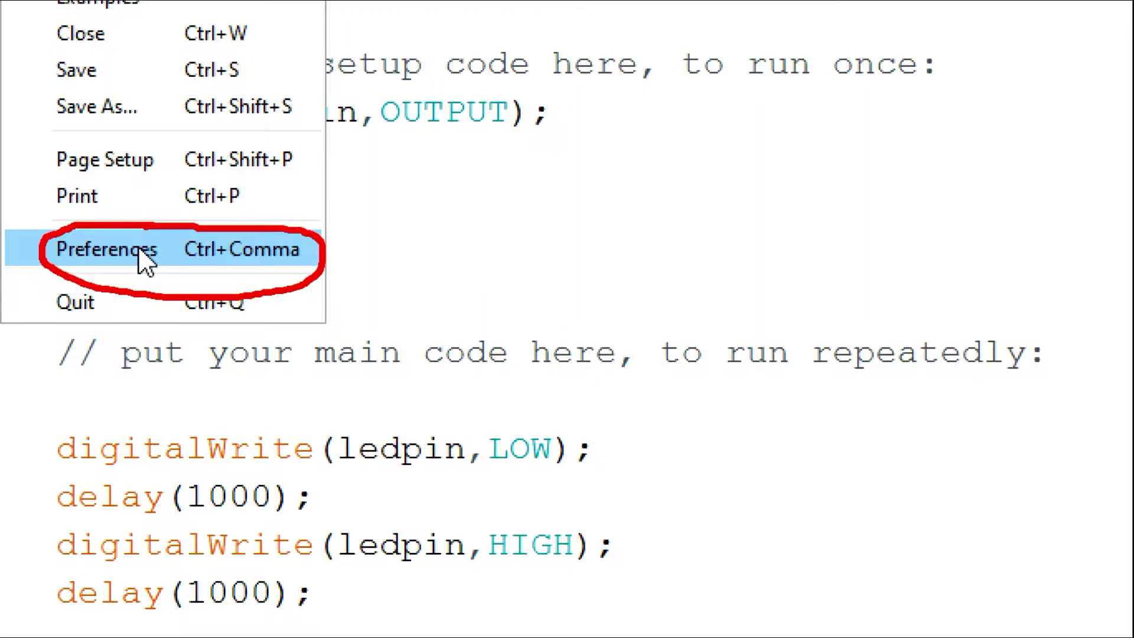
left_click(138, 247)
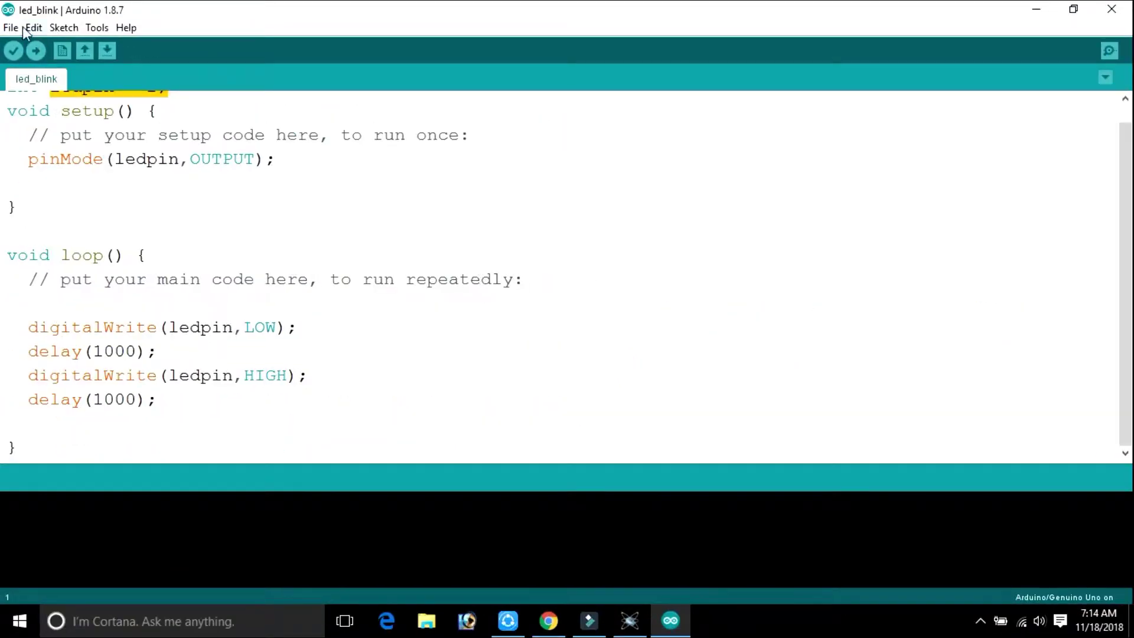
left_click(14, 27)
left_click(90, 246)
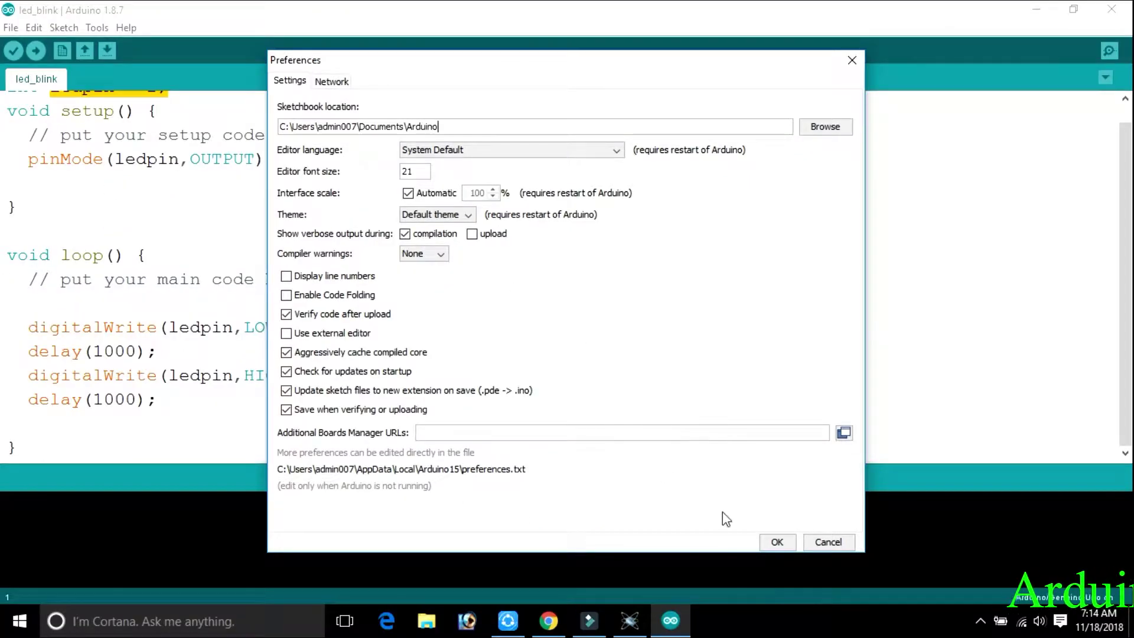
left_click(777, 542)
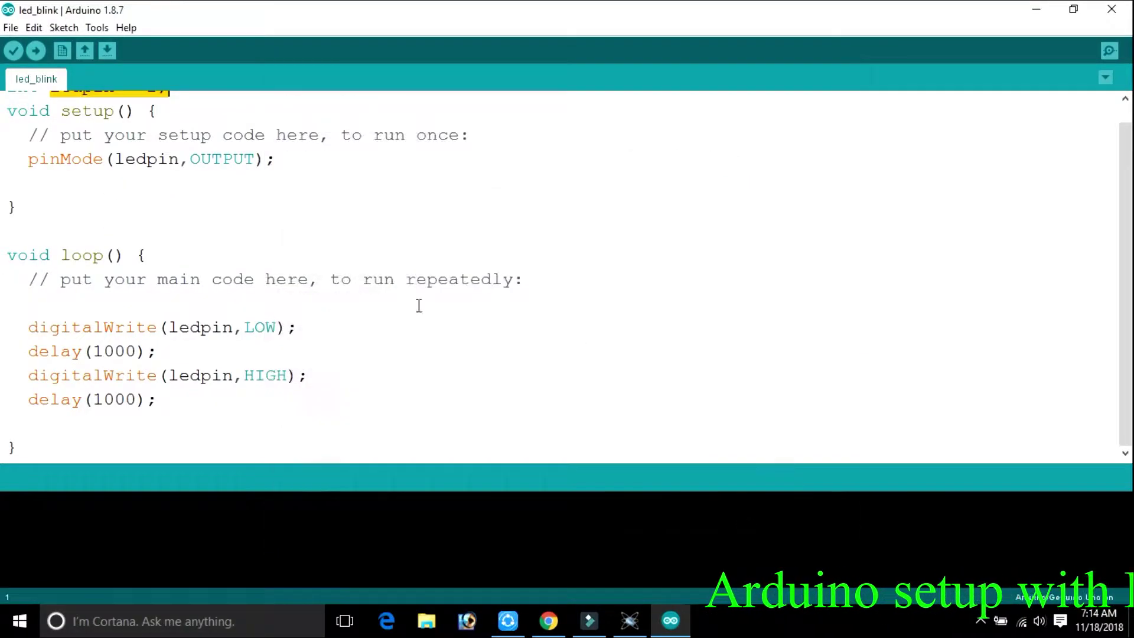
Export the compiled binary of the led_blink sketch
left_click(63, 28)
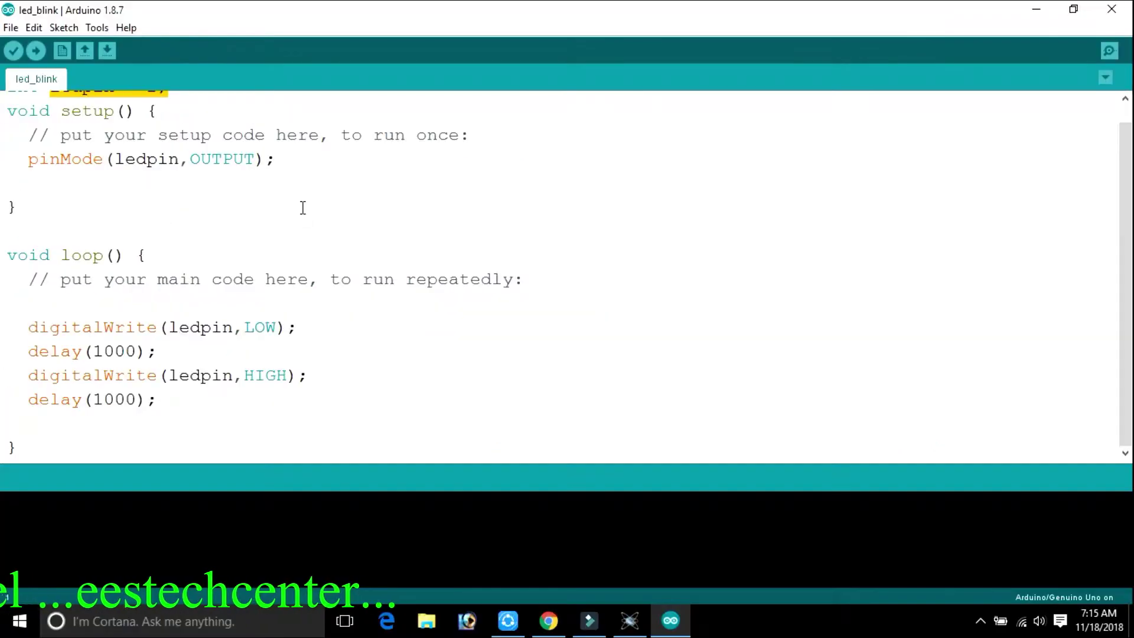
left_click(54, 30)
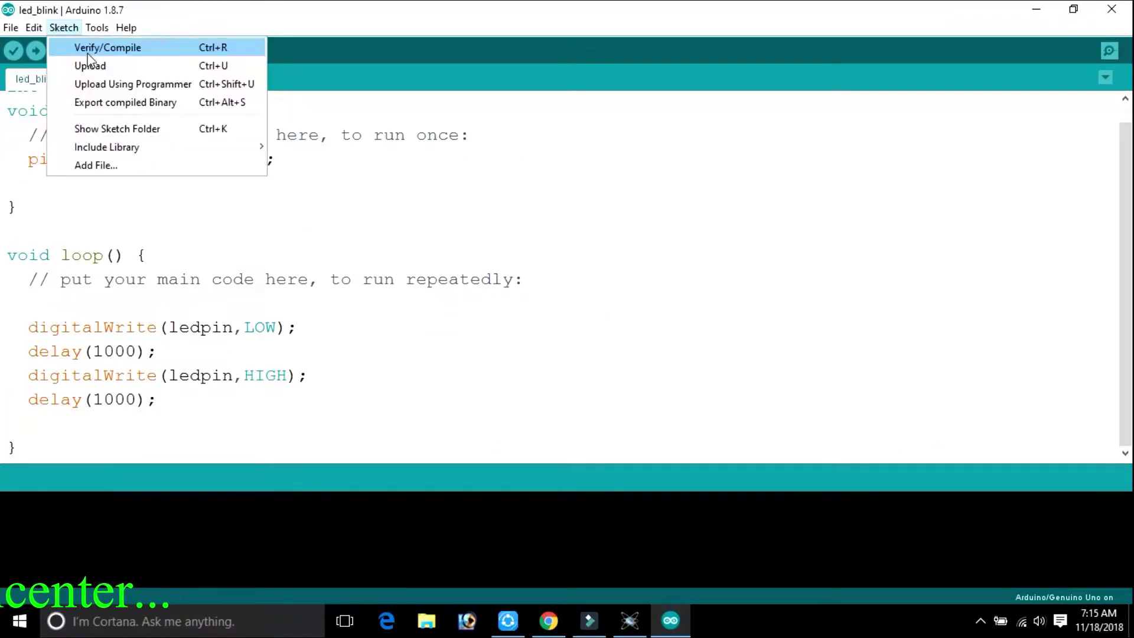
left_click(142, 103)
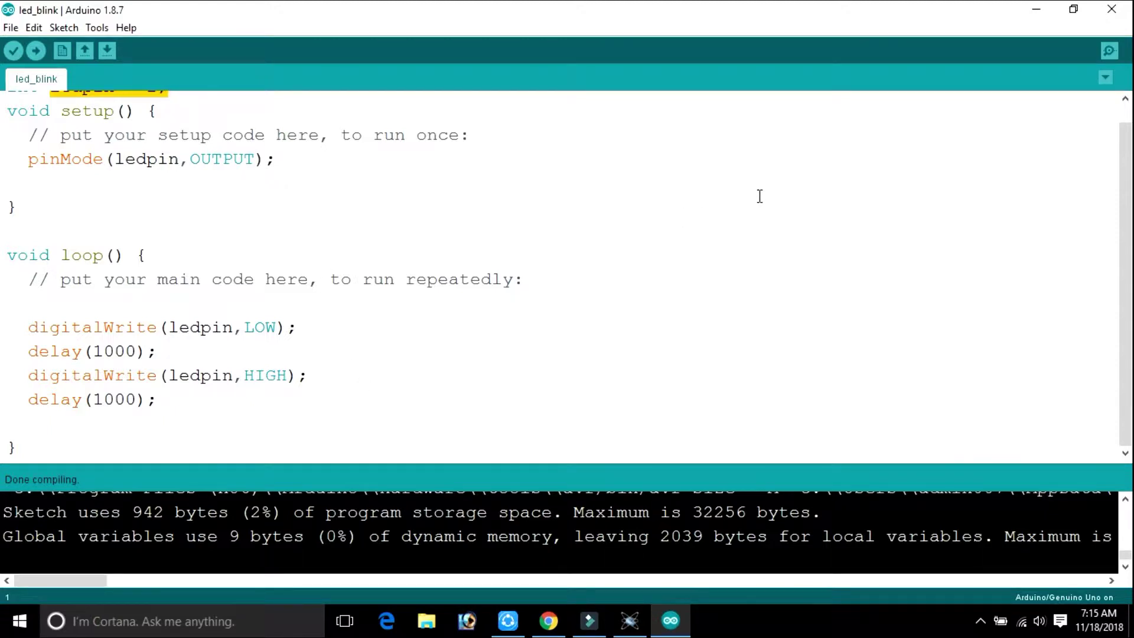
Switch from the Arduino IDE to File Explorer and open the arduino folder inside elegant on Local Disk (E:)
left_click(1038, 16)
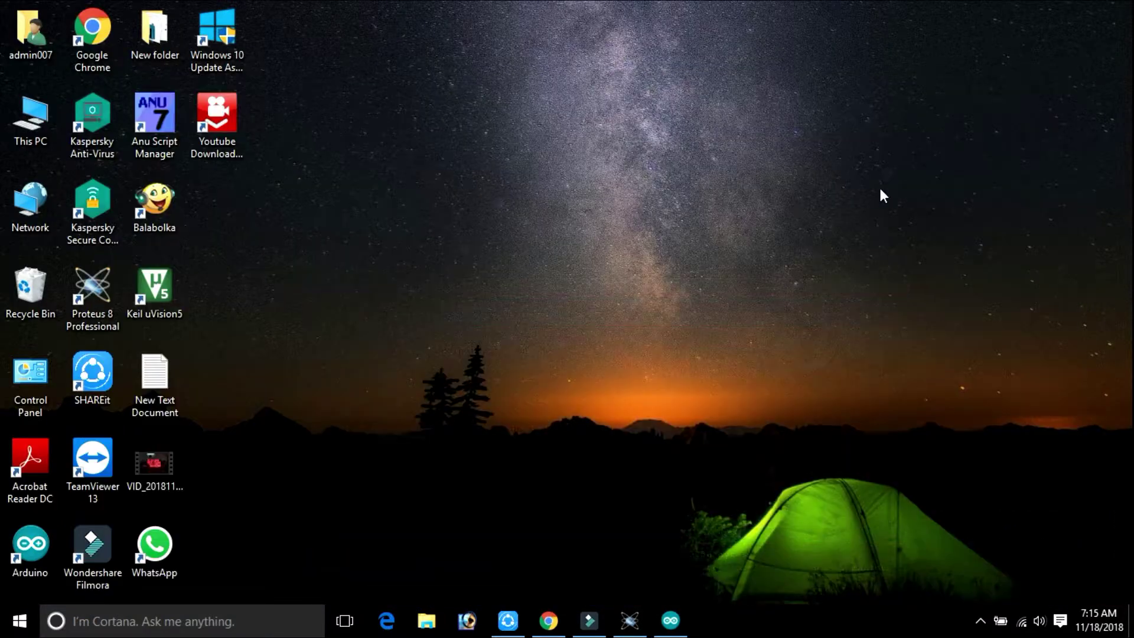
left_click(426, 620)
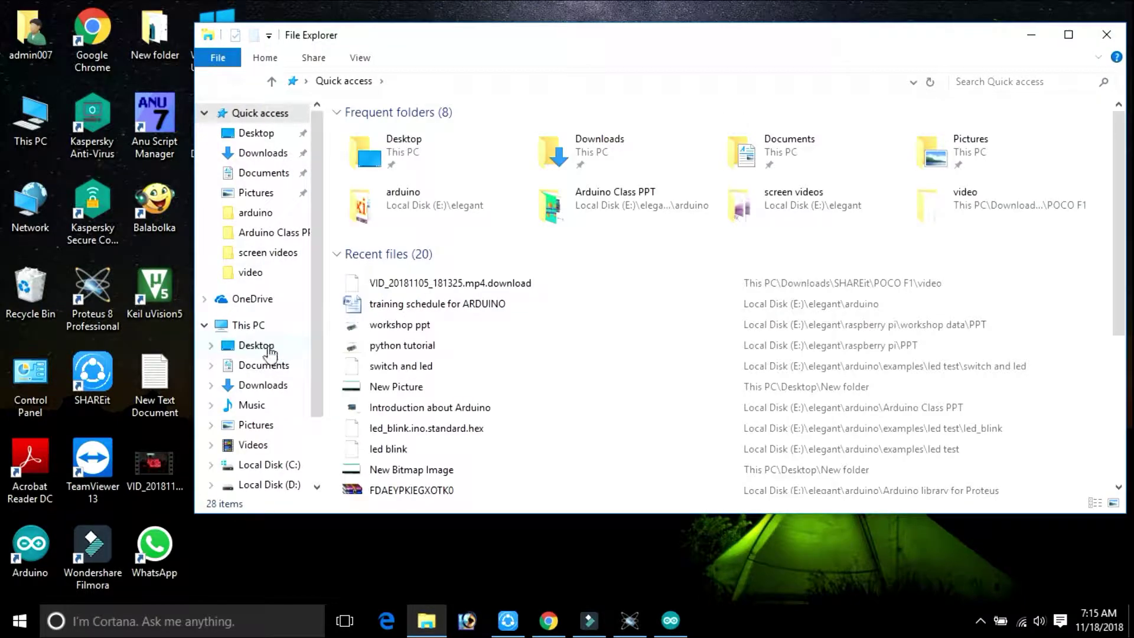
left_click(250, 325)
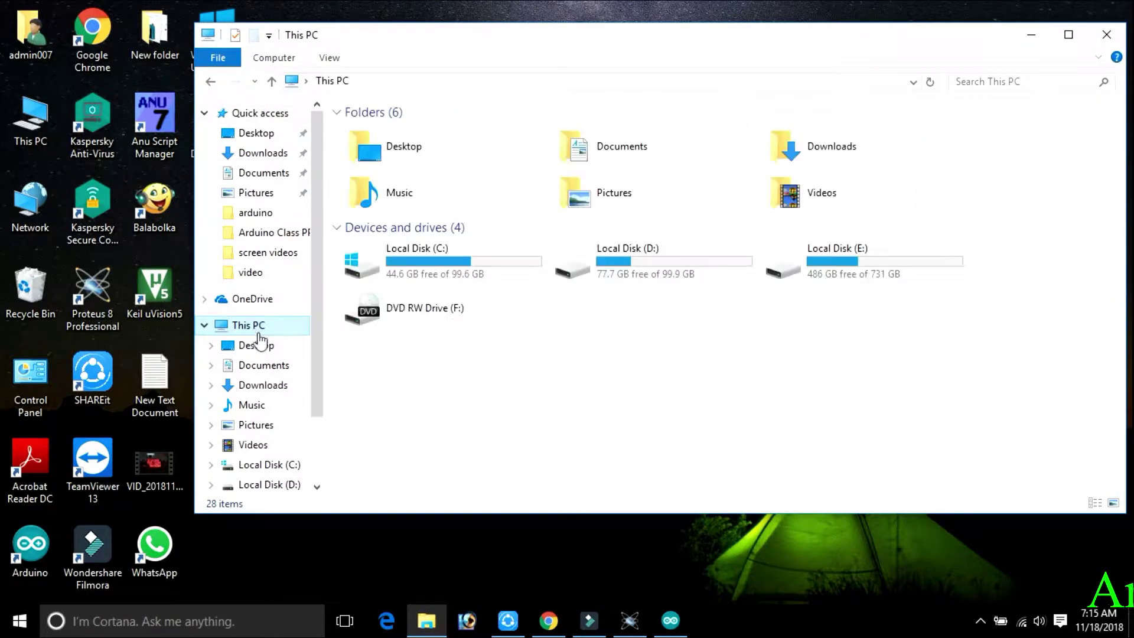
double_click(864, 267)
double_click(406, 219)
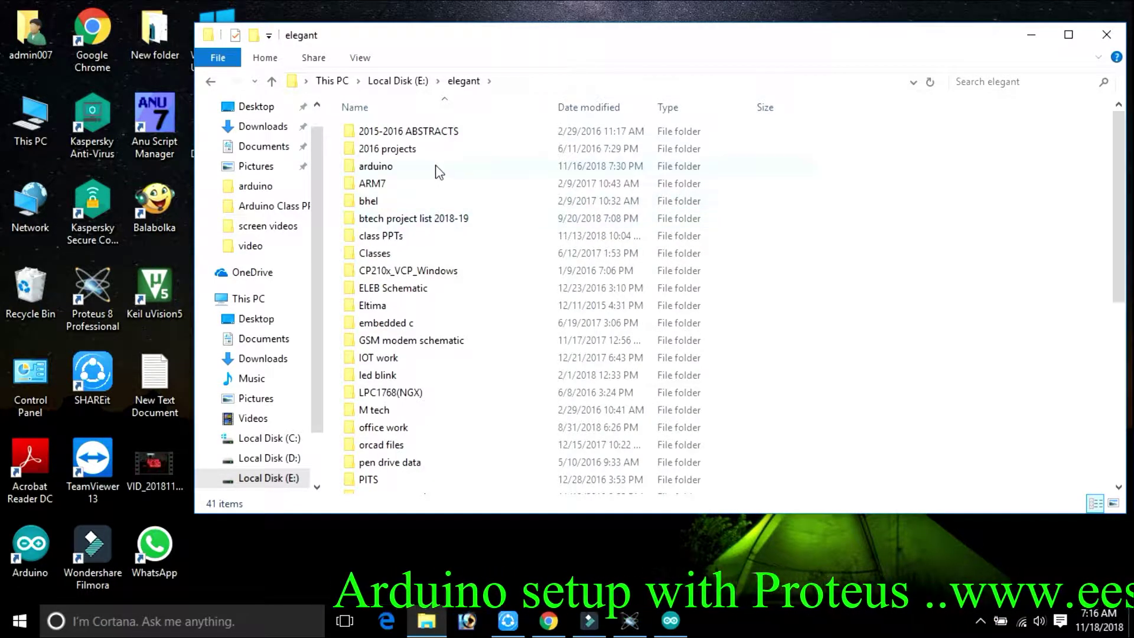
double_click(436, 170)
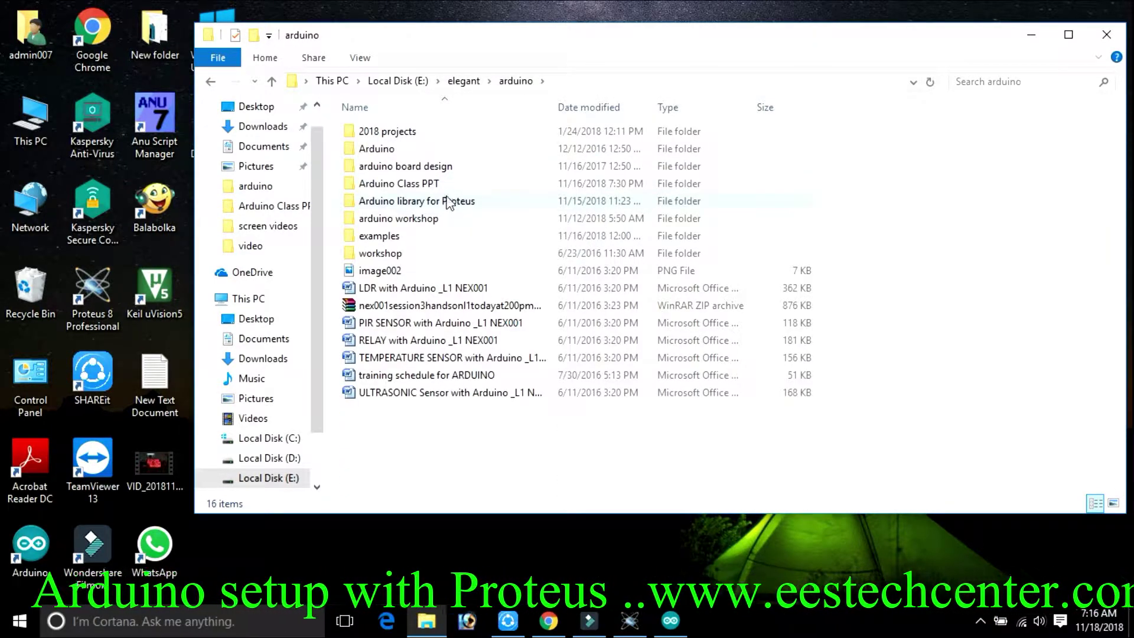
double_click(449, 202)
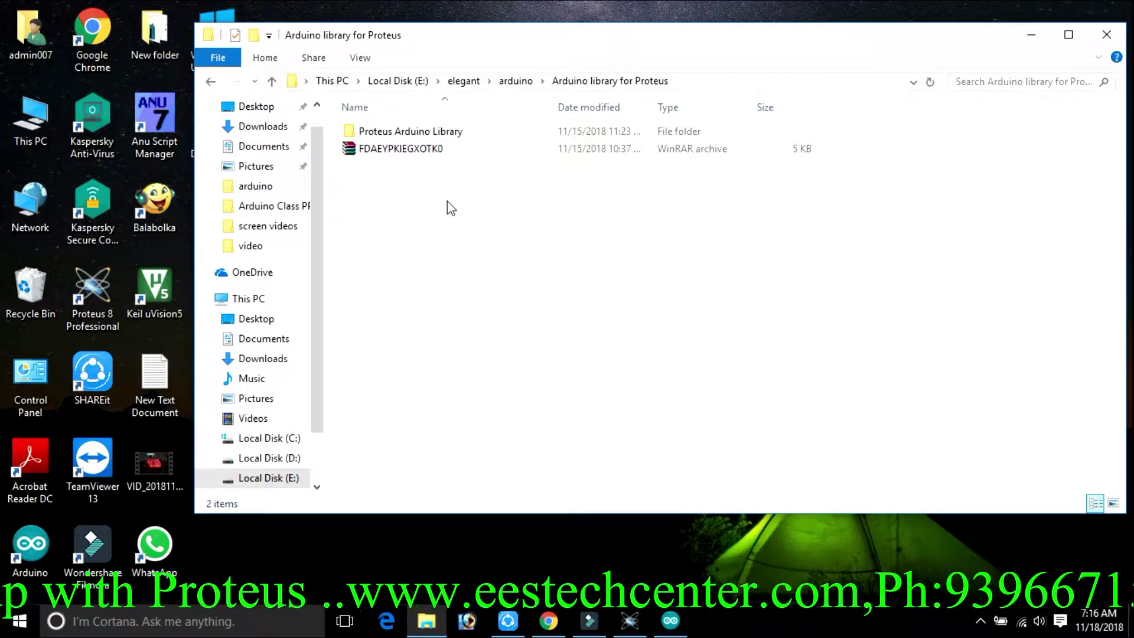
double_click(444, 138)
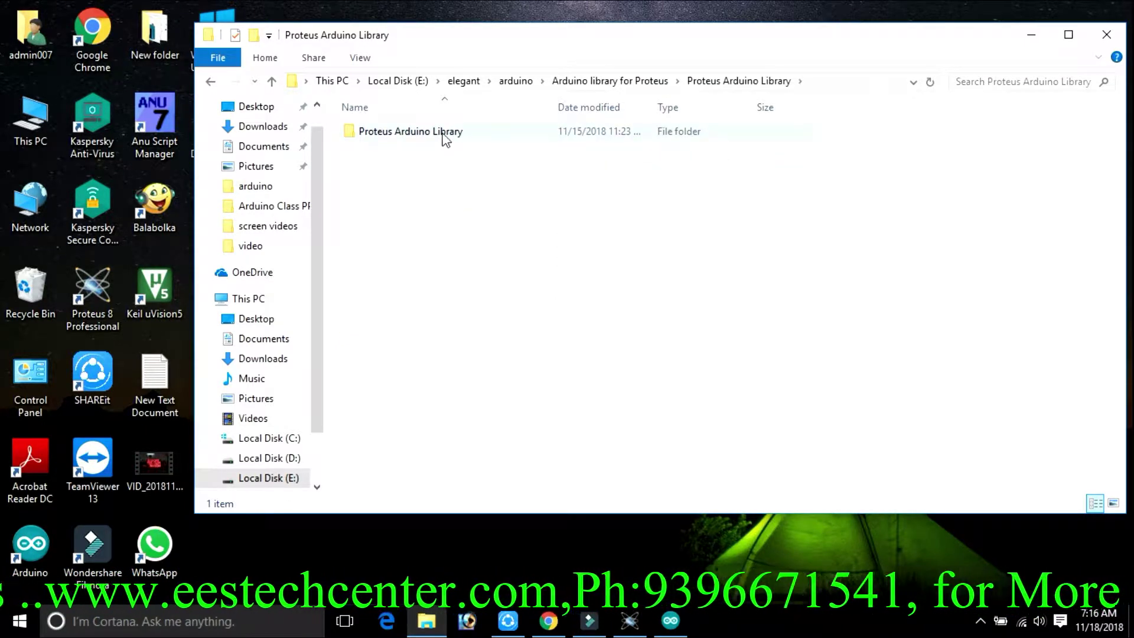
double_click(441, 131)
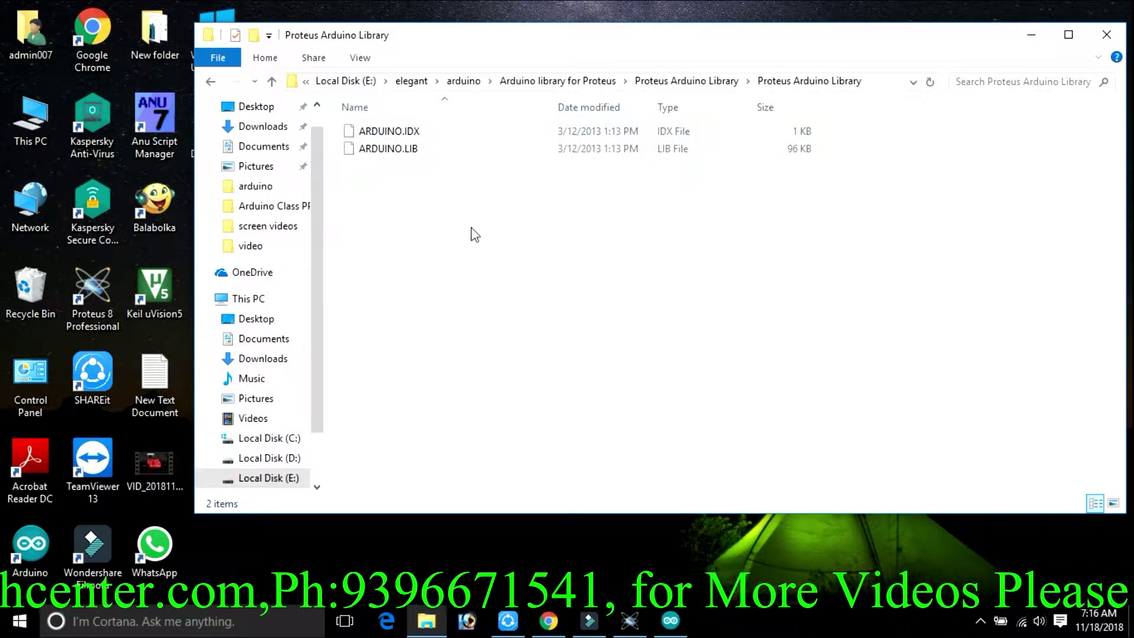
key("BackSpace")
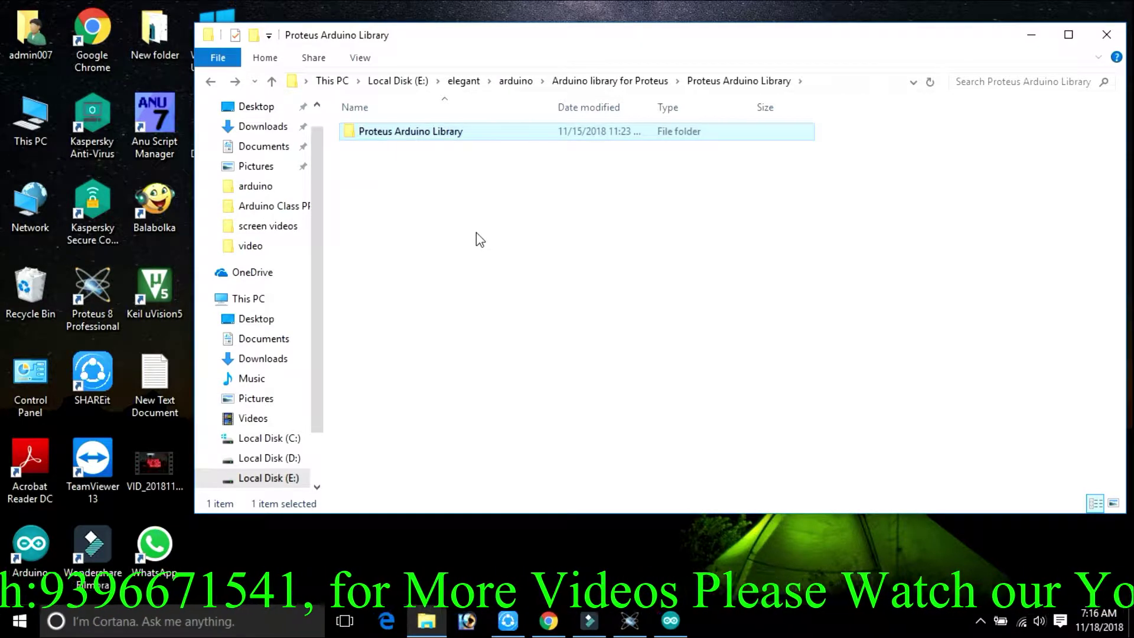
key("BackSpace")
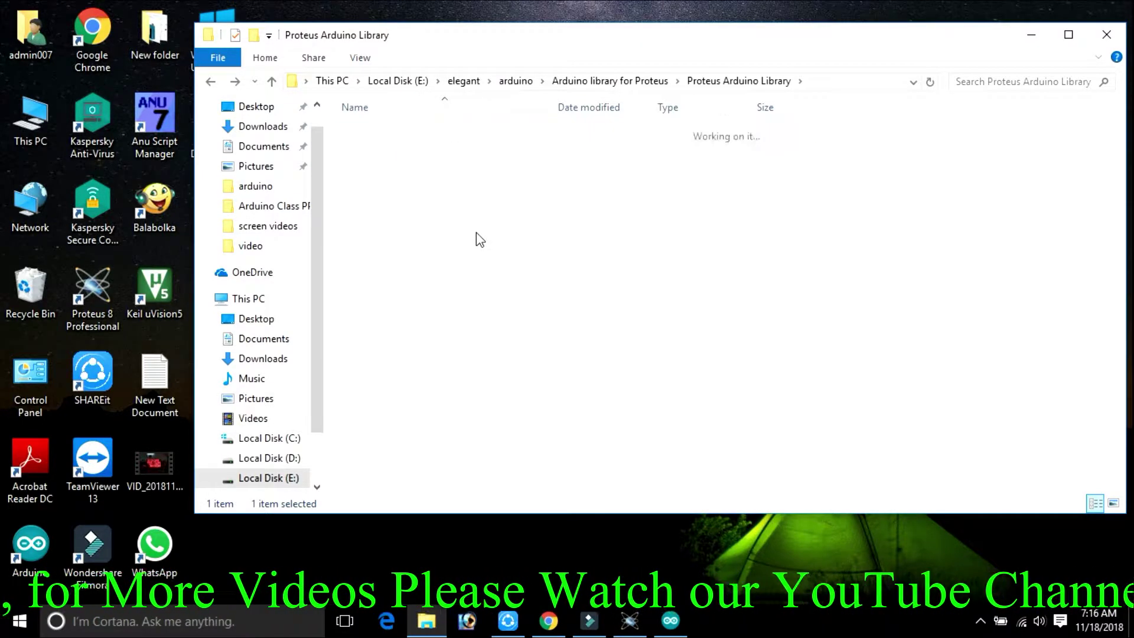
key("BackSpace")
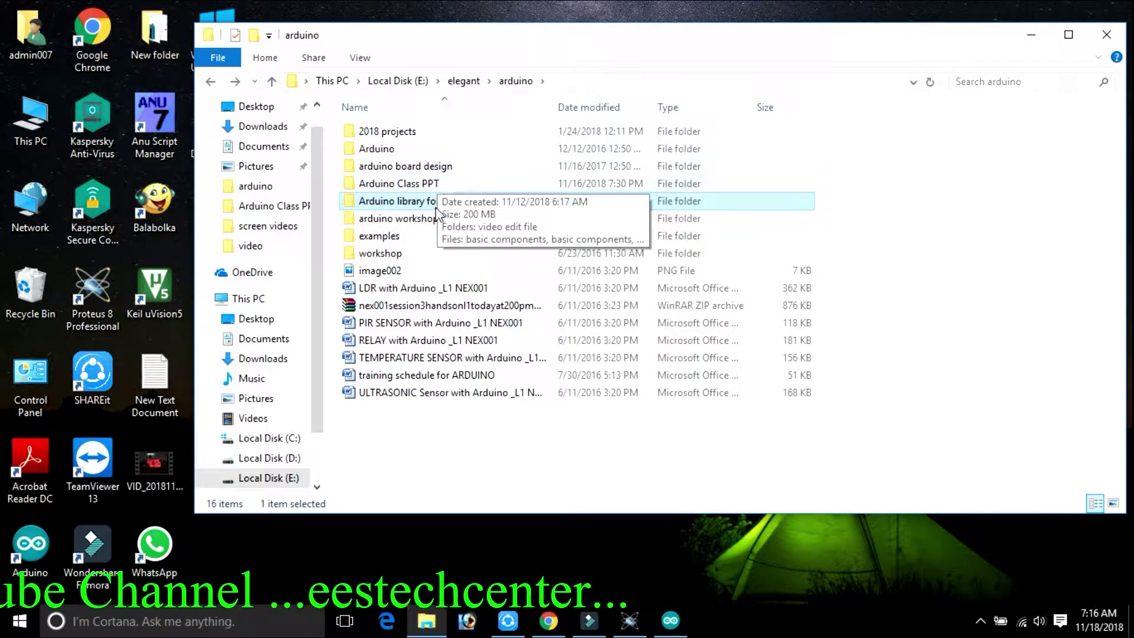
Open the led_blink folder inside examples and led test, and locate the exported led_blink.ino.standard.hex and with_bootloader HEX files
double_click(433, 234)
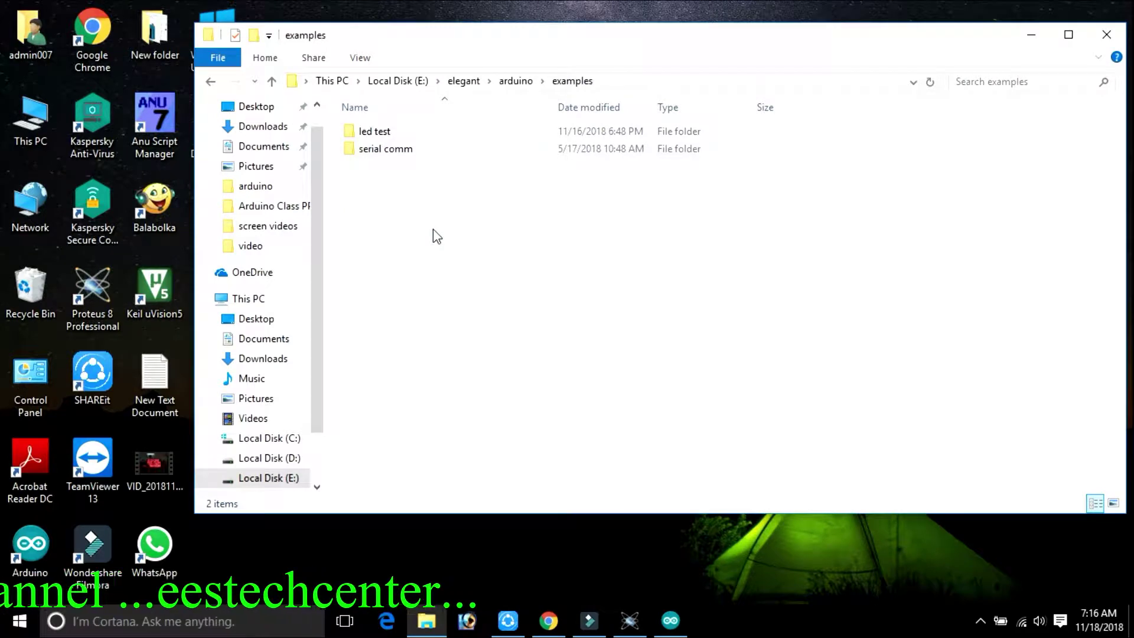
double_click(425, 137)
left_click(426, 136)
double_click(426, 135)
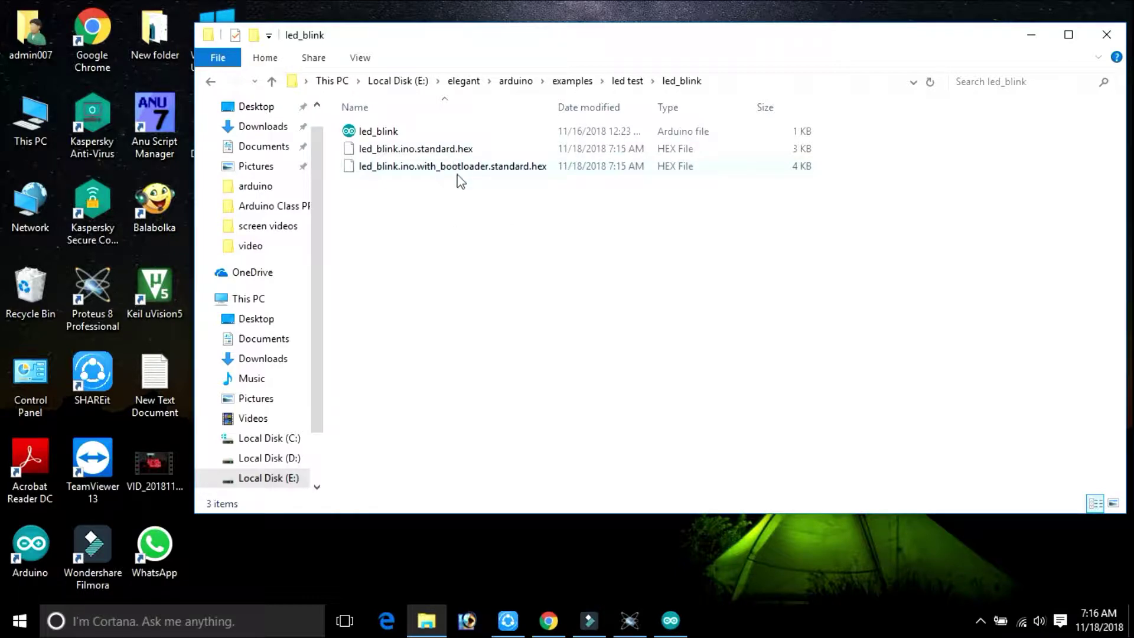
left_click(421, 152)
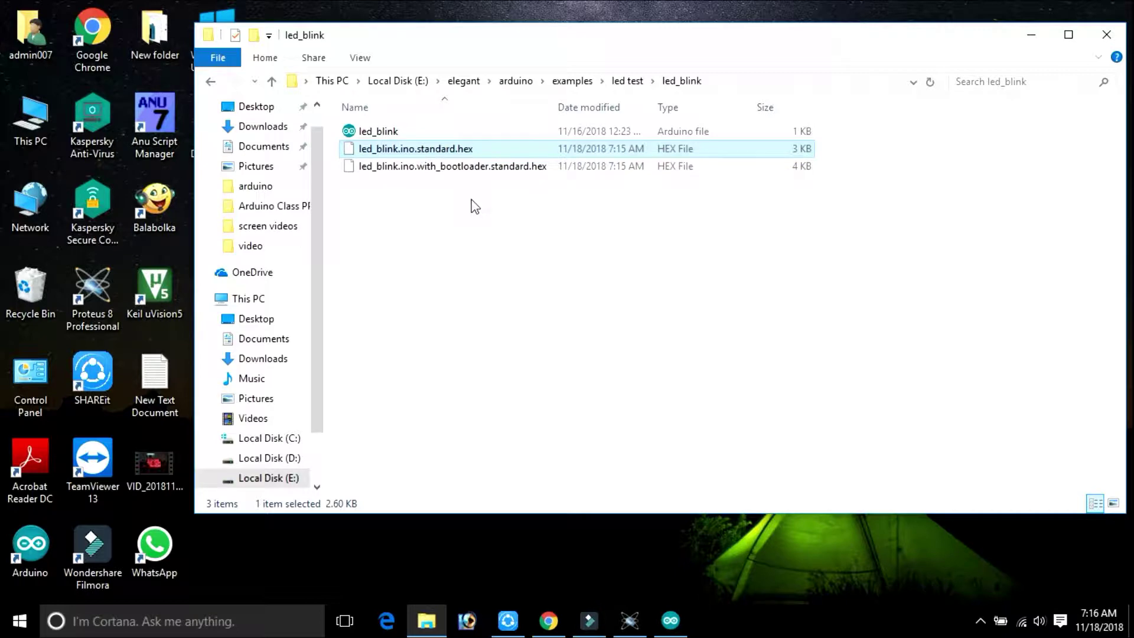
left_click(445, 171)
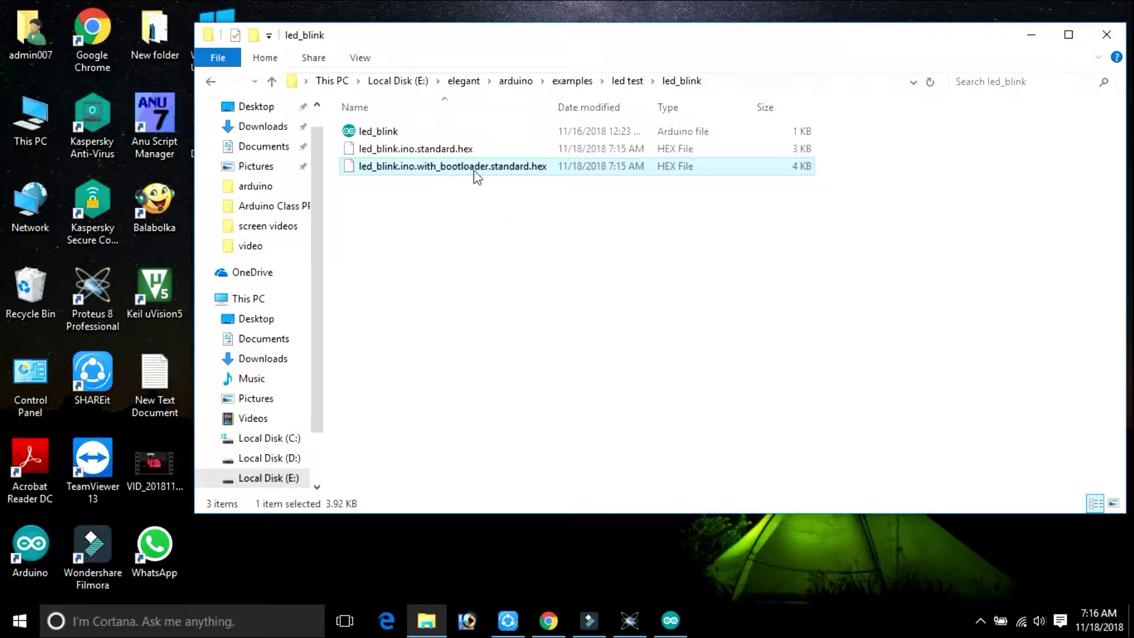
left_click(472, 150)
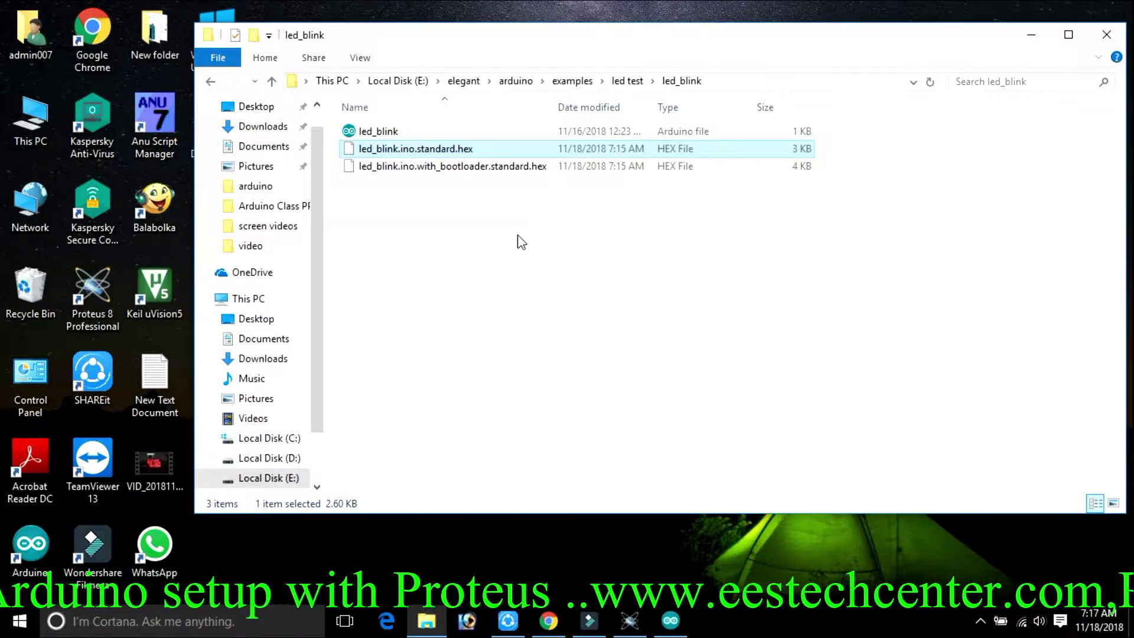
Switch to Proteus and open the program file chooser in the ARDUINO UNO R3 board's component properties
left_click(630, 621)
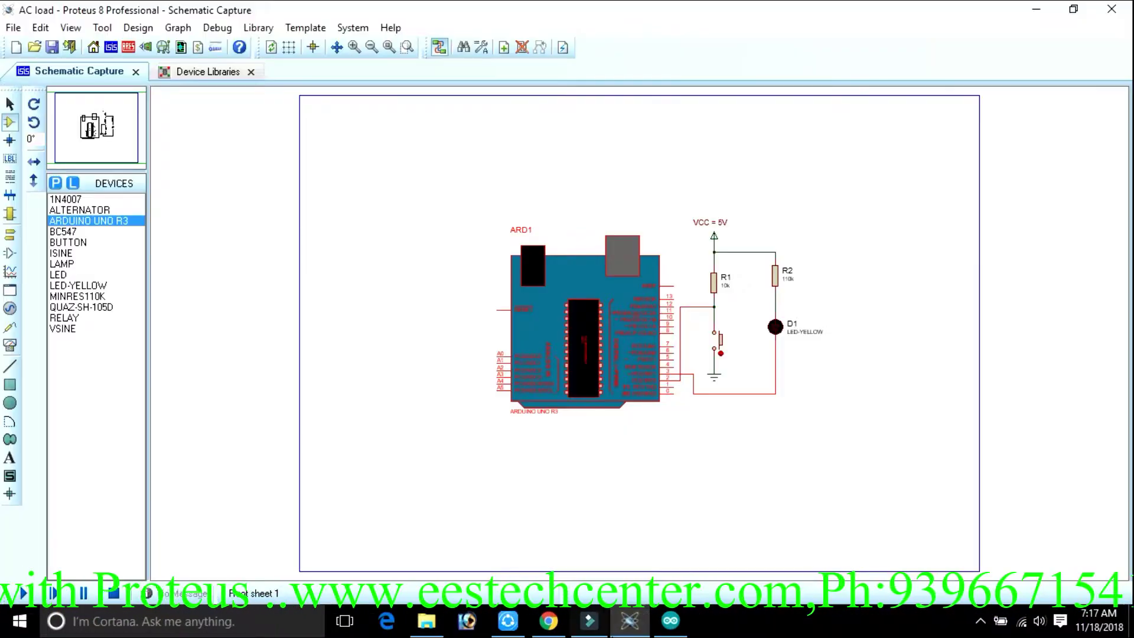
double_click(579, 305)
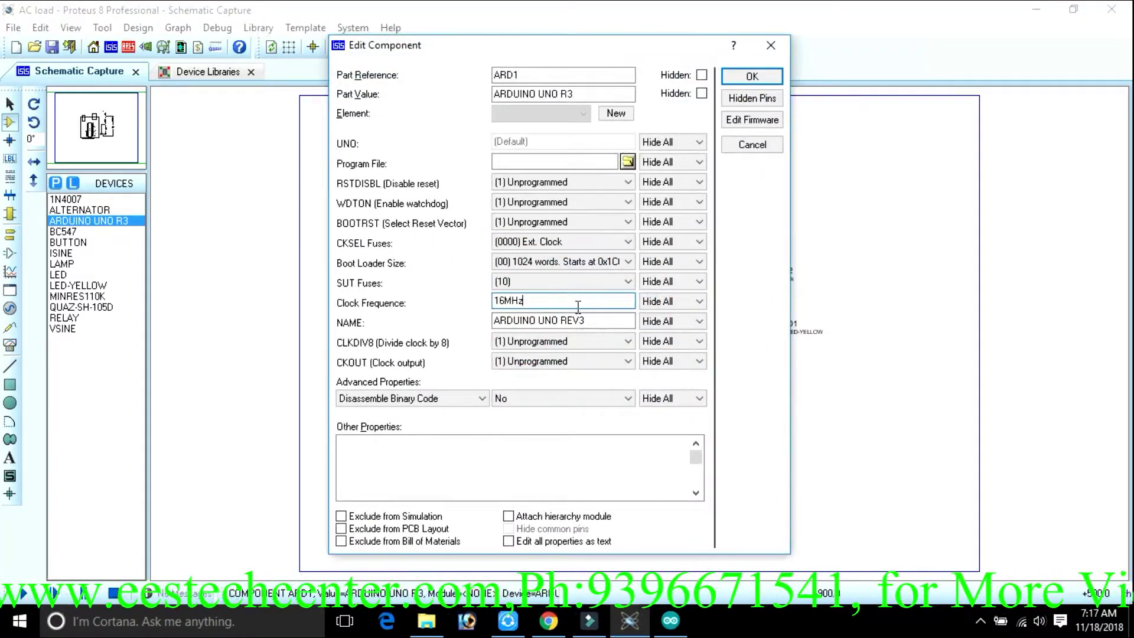
left_click(627, 160)
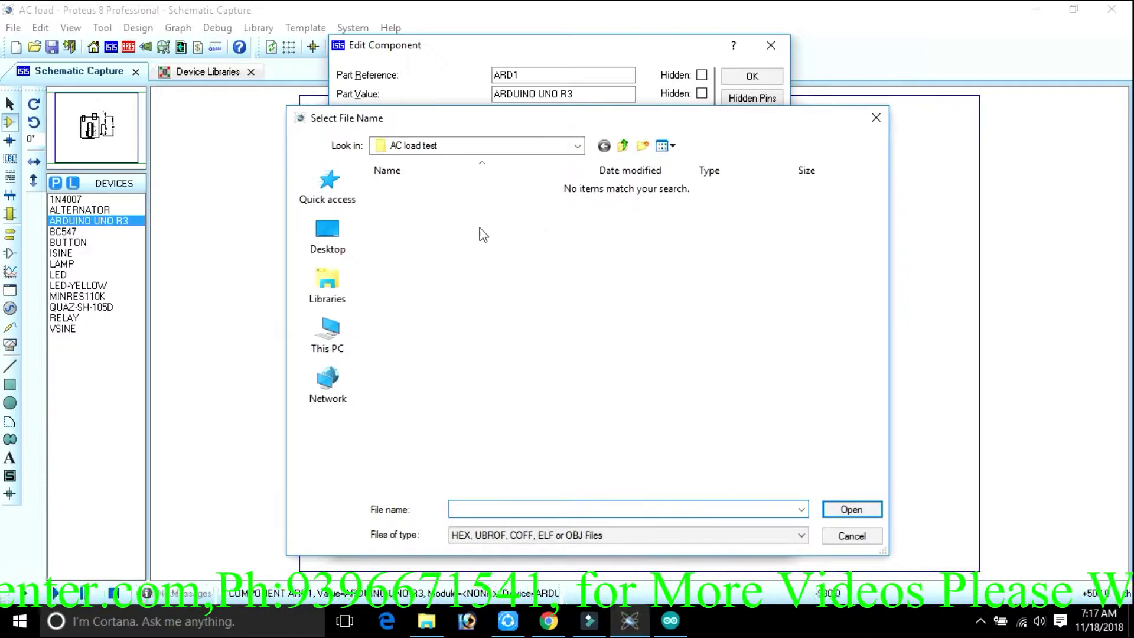
Browse the file chooser to the elegant, arduino, examples, led test, led_blink folder on Local Disk (E:)
left_click(577, 147)
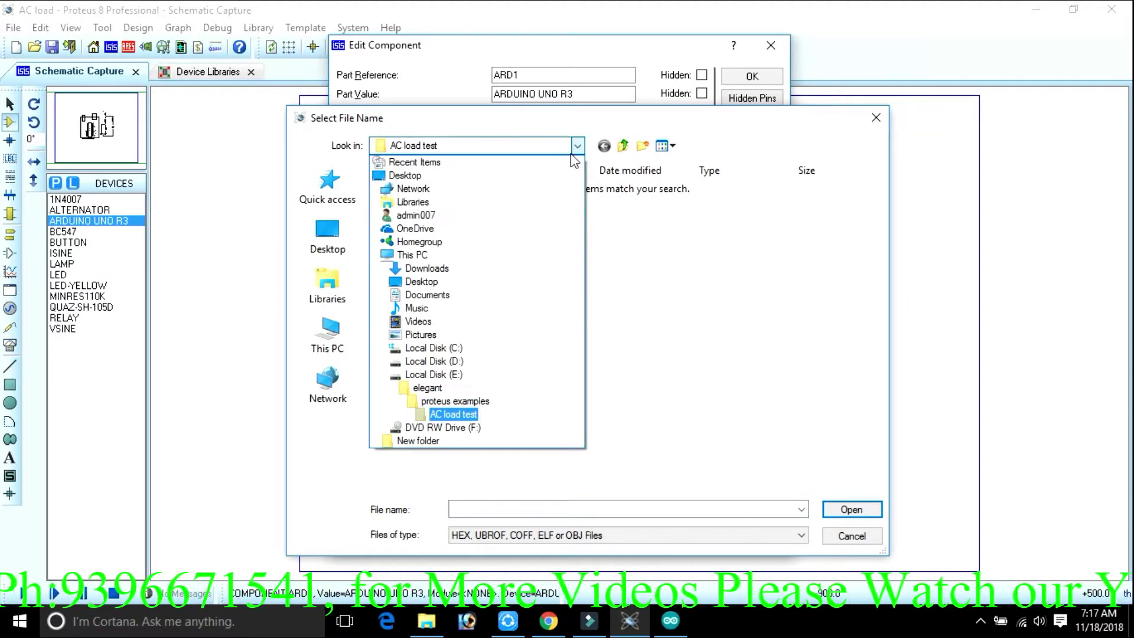
left_click(476, 376)
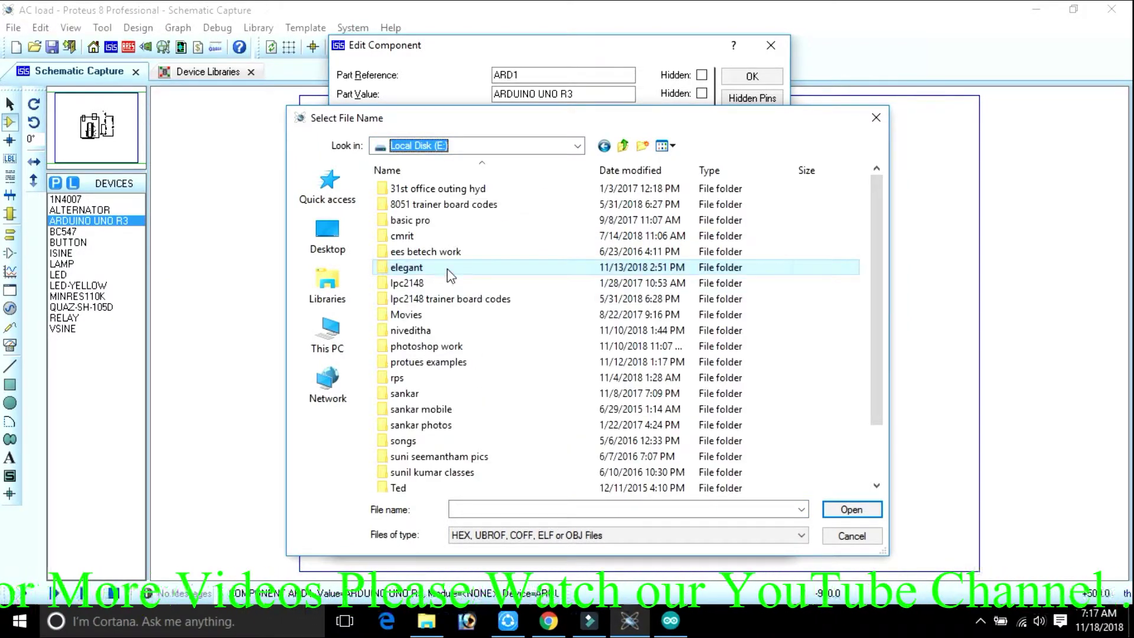
double_click(447, 268)
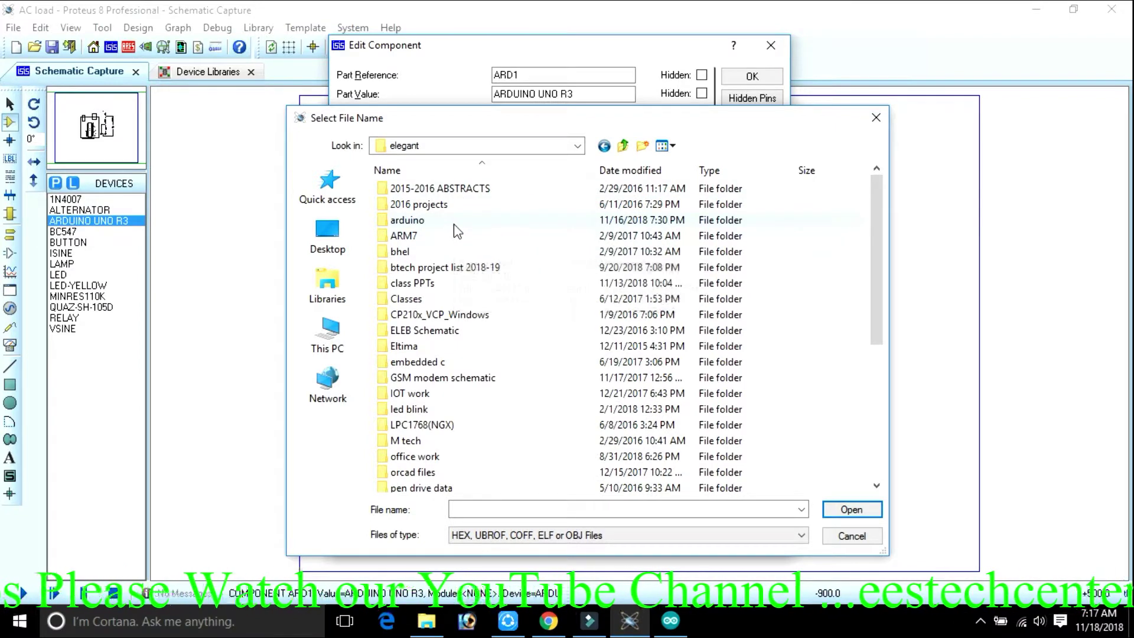
double_click(454, 222)
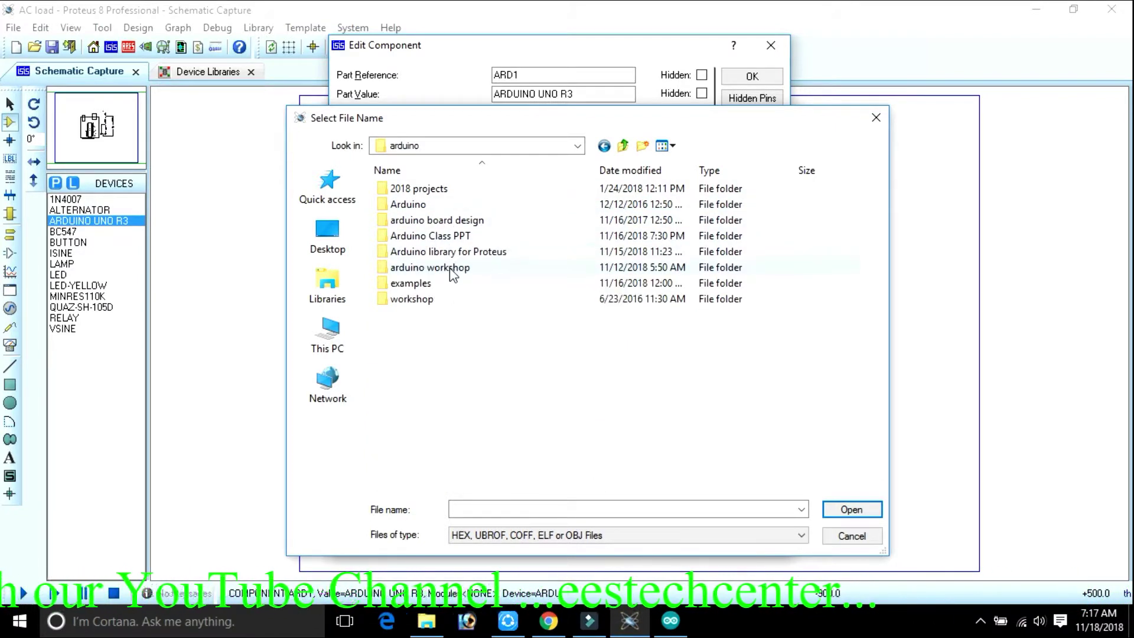
double_click(450, 280)
double_click(437, 190)
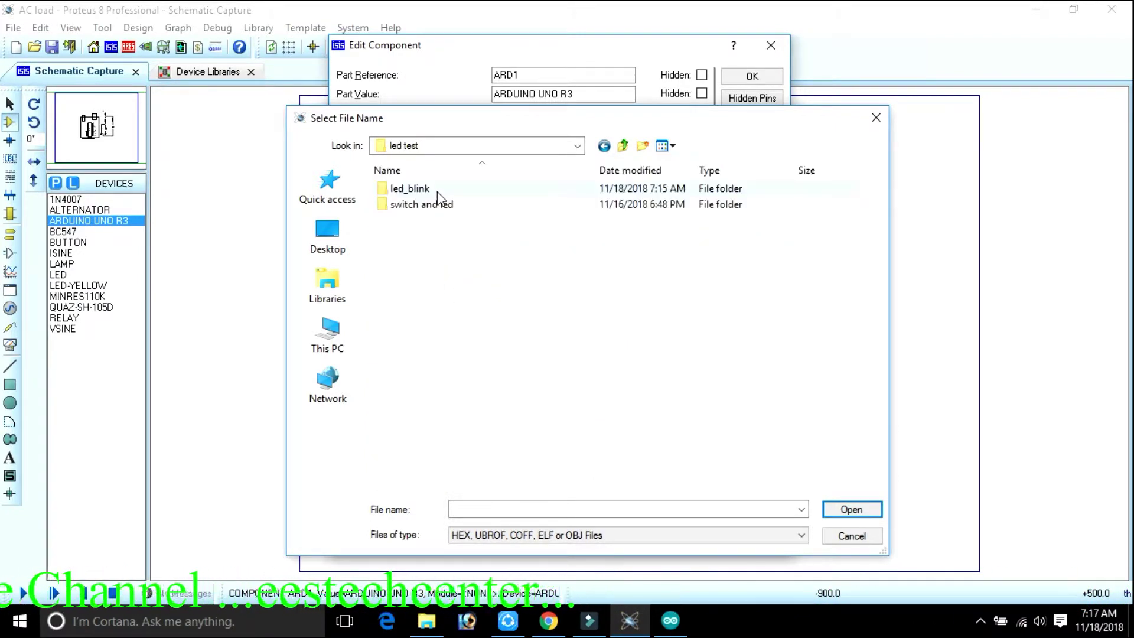
double_click(443, 189)
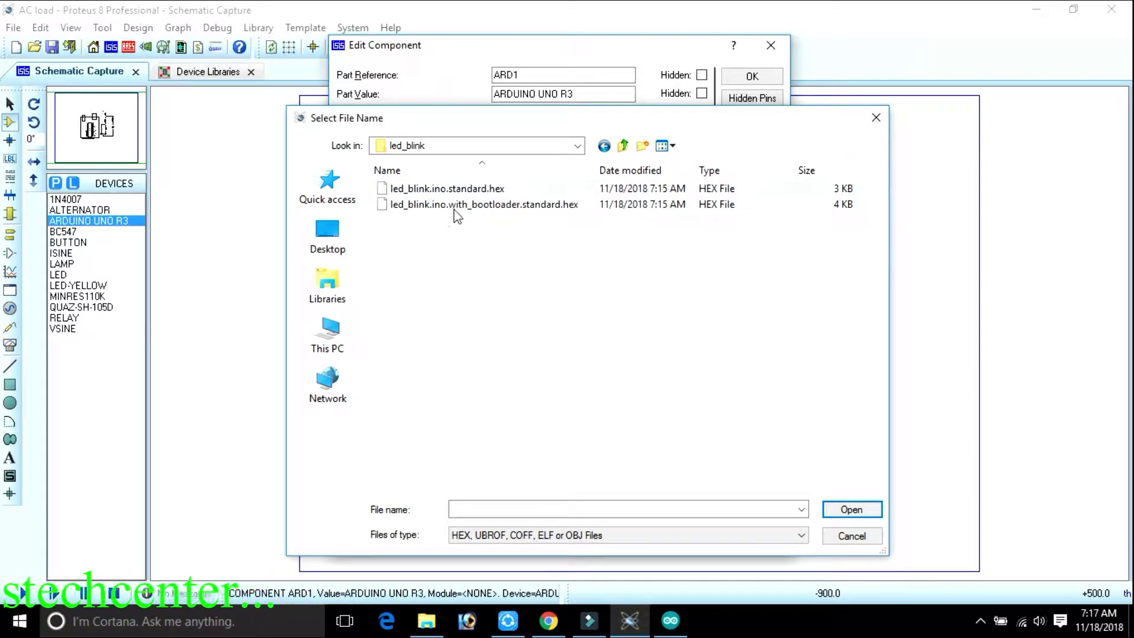
Assign led_blink.ino.standard.hex as the Arduino UNO board's program file and accept the component properties
left_click(458, 194)
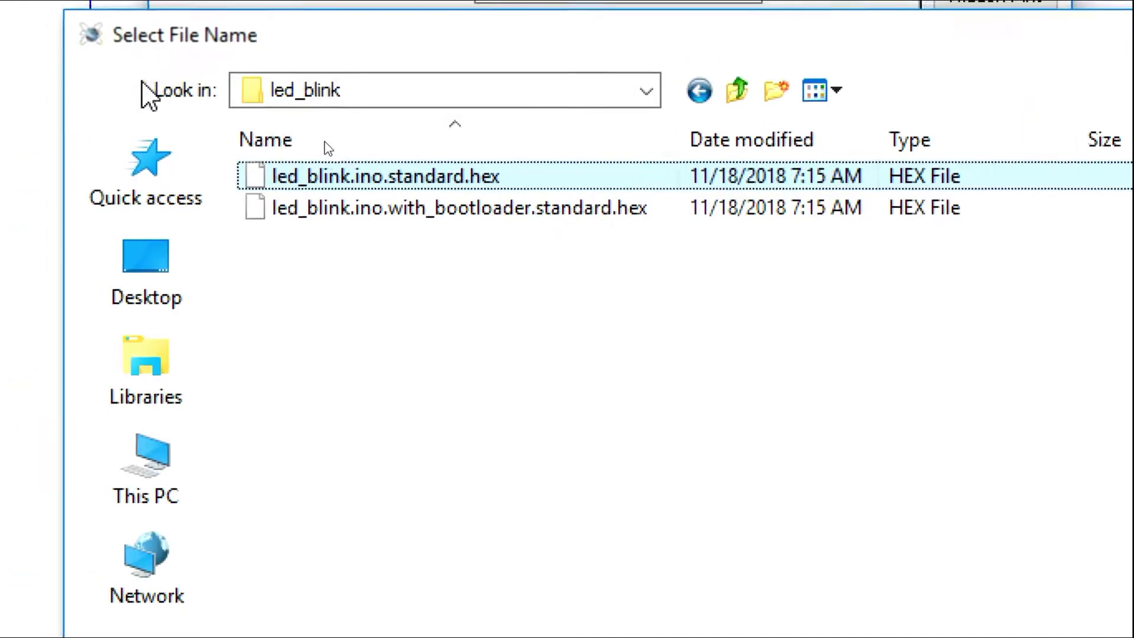
left_click(369, 218)
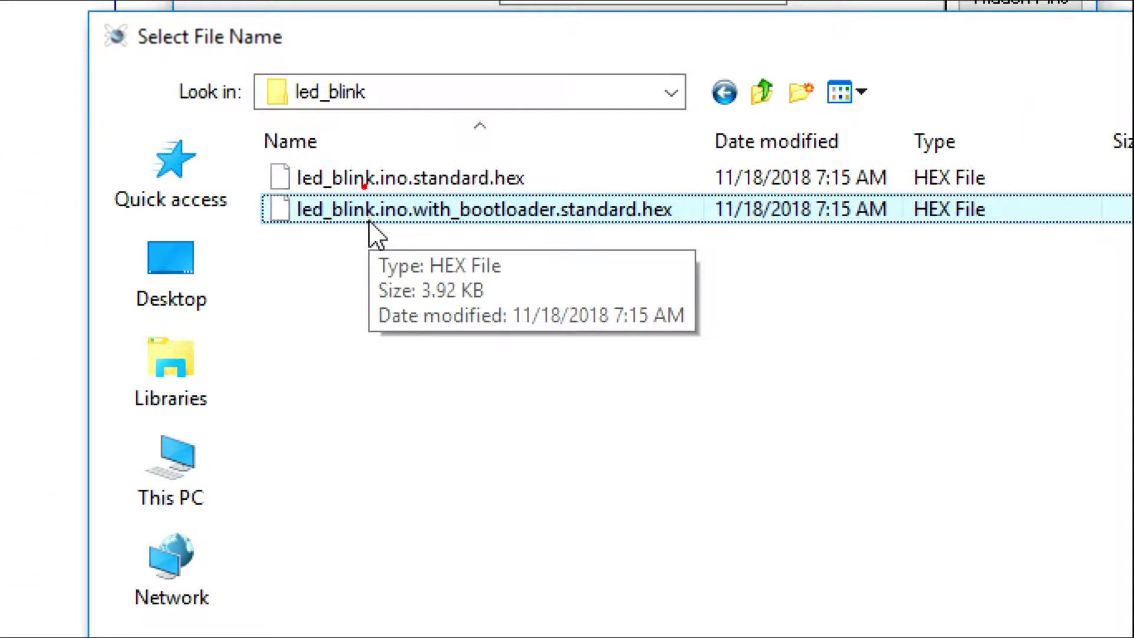
mouse_move(279, 192)
left_mouse_down()
mouse_move(453, 204)
mouse_move(533, 178)
mouse_move(294, 167)
mouse_move(257, 177)
mouse_move(278, 192)
left_mouse_up()
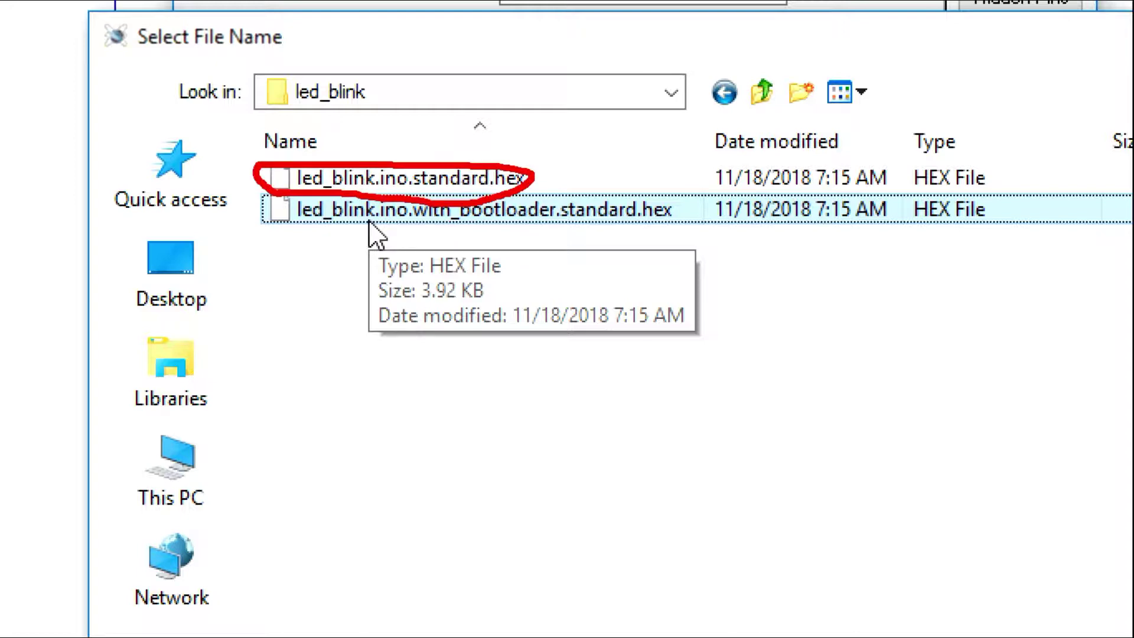
key("Escape")
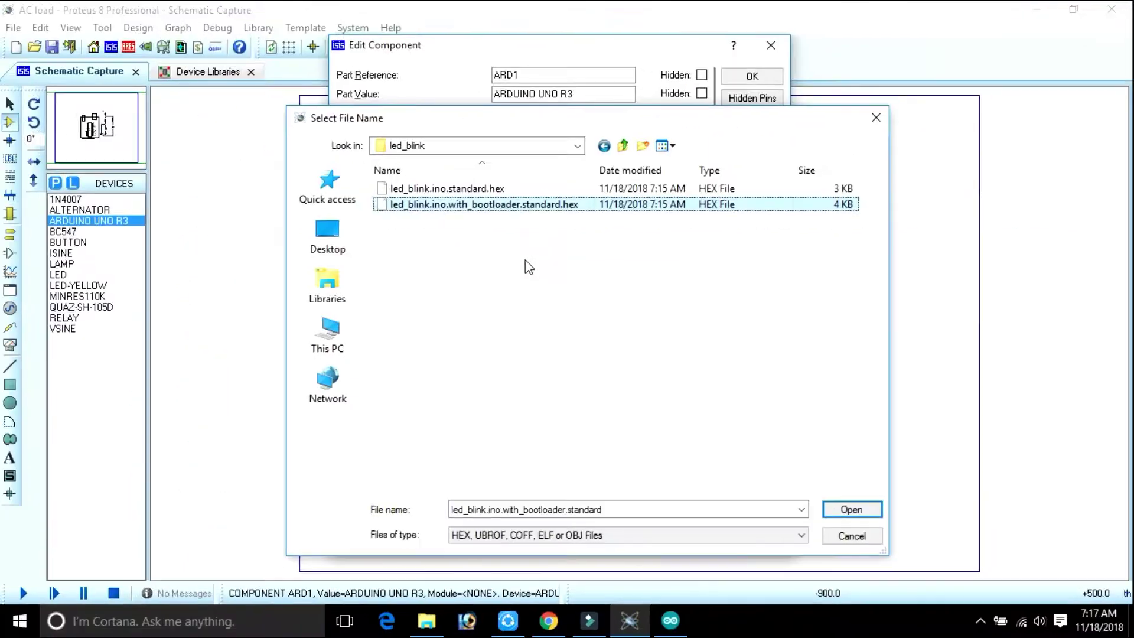
left_click(499, 195)
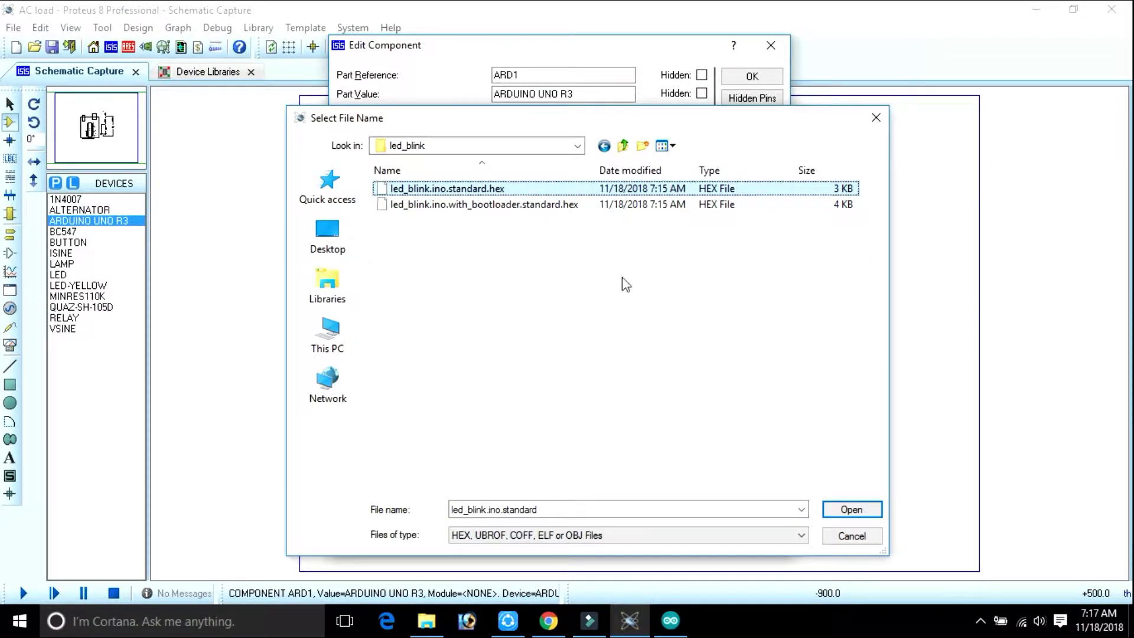
left_click(849, 514)
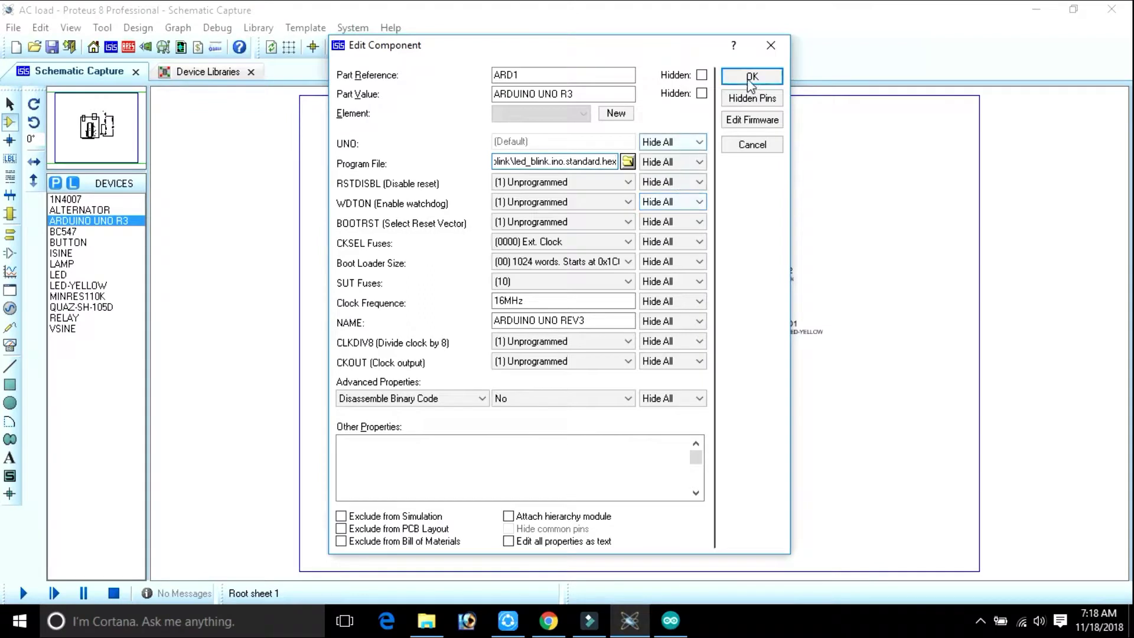
left_click(753, 78)
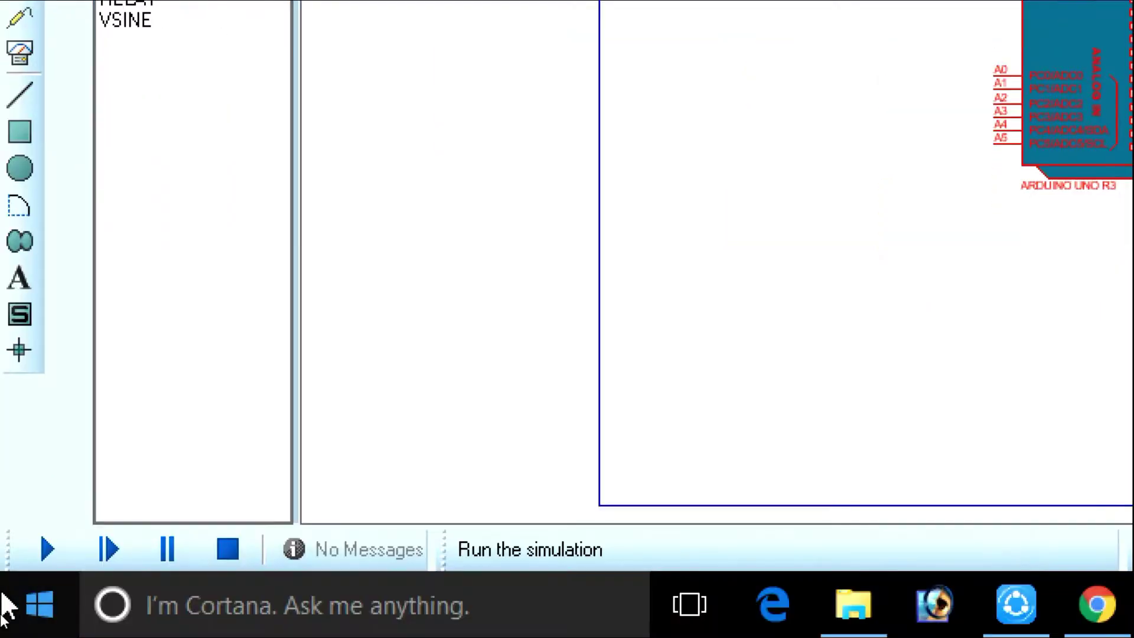
Run the simulation of the Arduino LED circuit
left_click(35, 556)
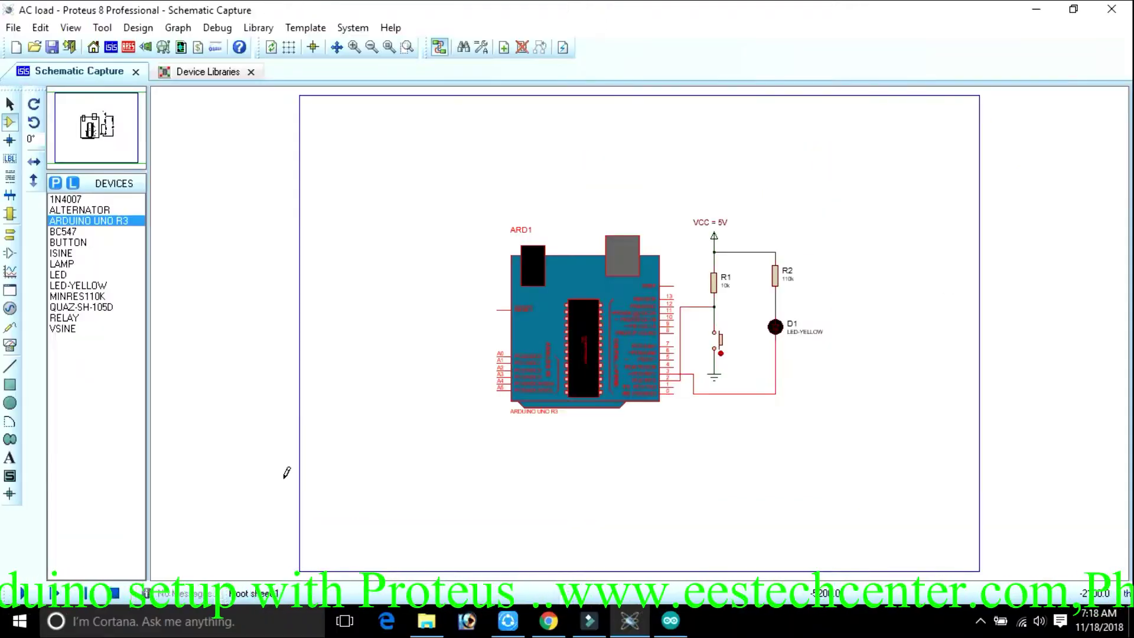
left_click(24, 593)
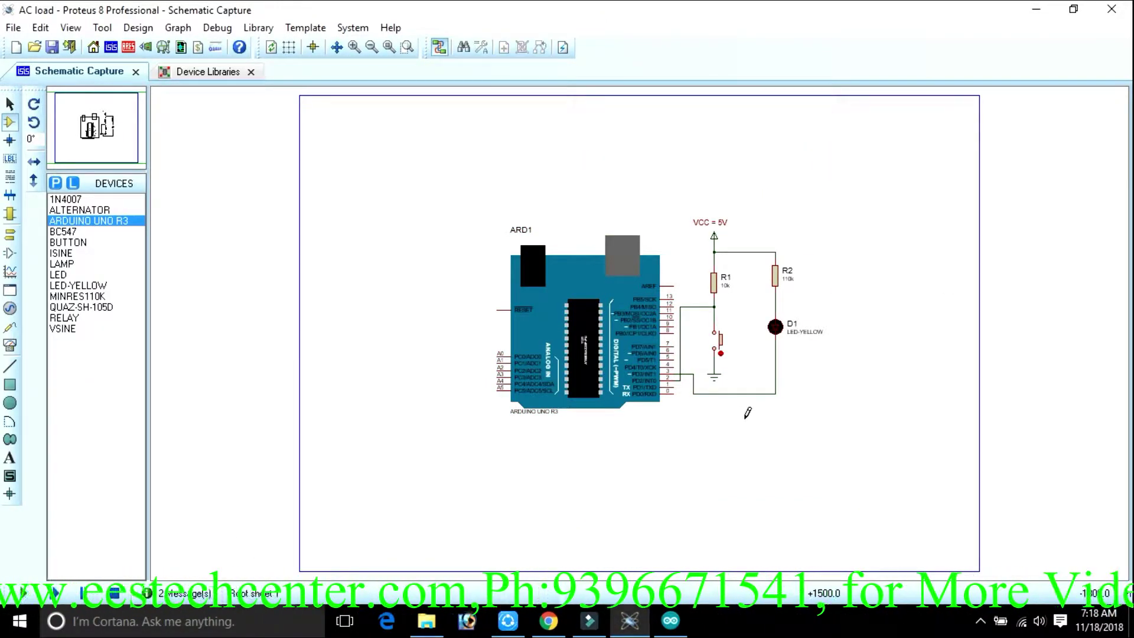
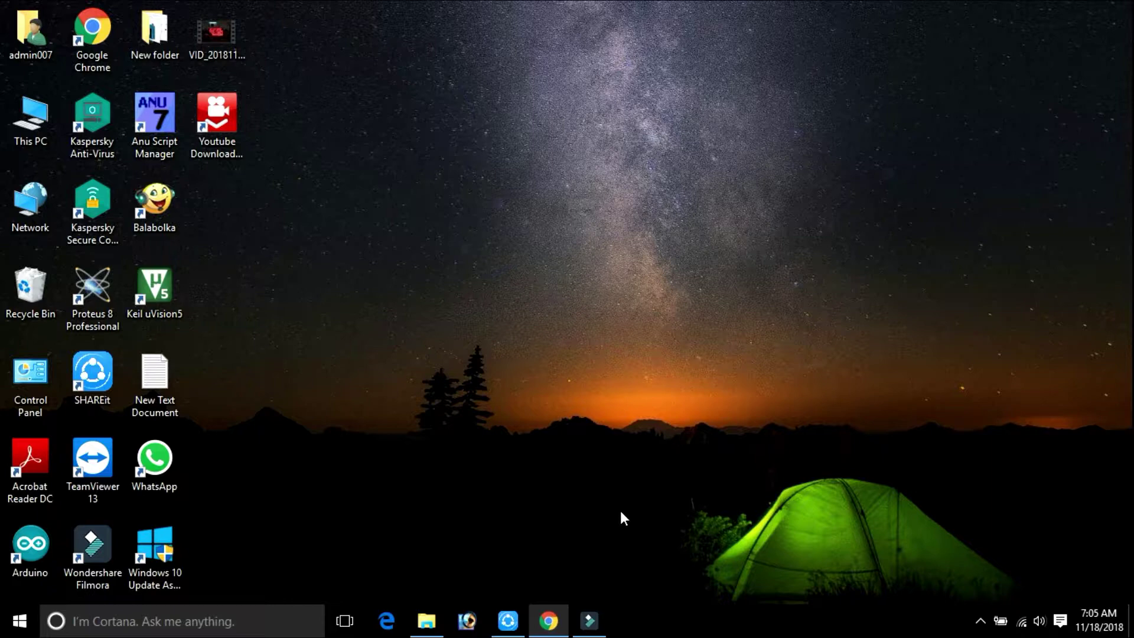
Switch to Chrome and enter the query "arduino in proteus" in a new tab
left_click(548, 620)
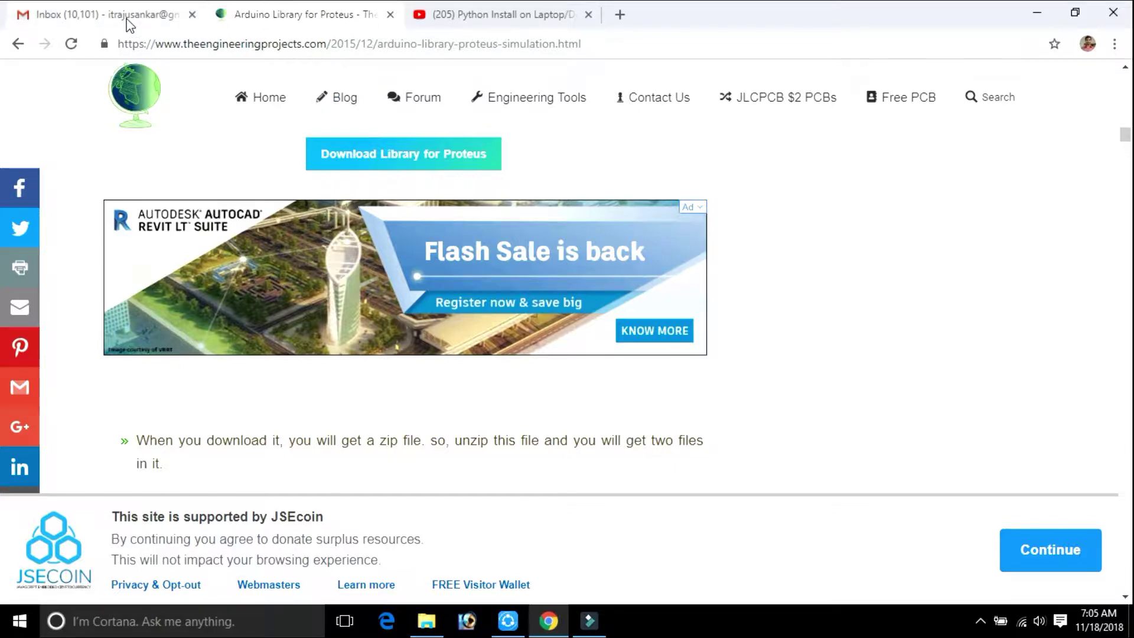
left_click(620, 14)
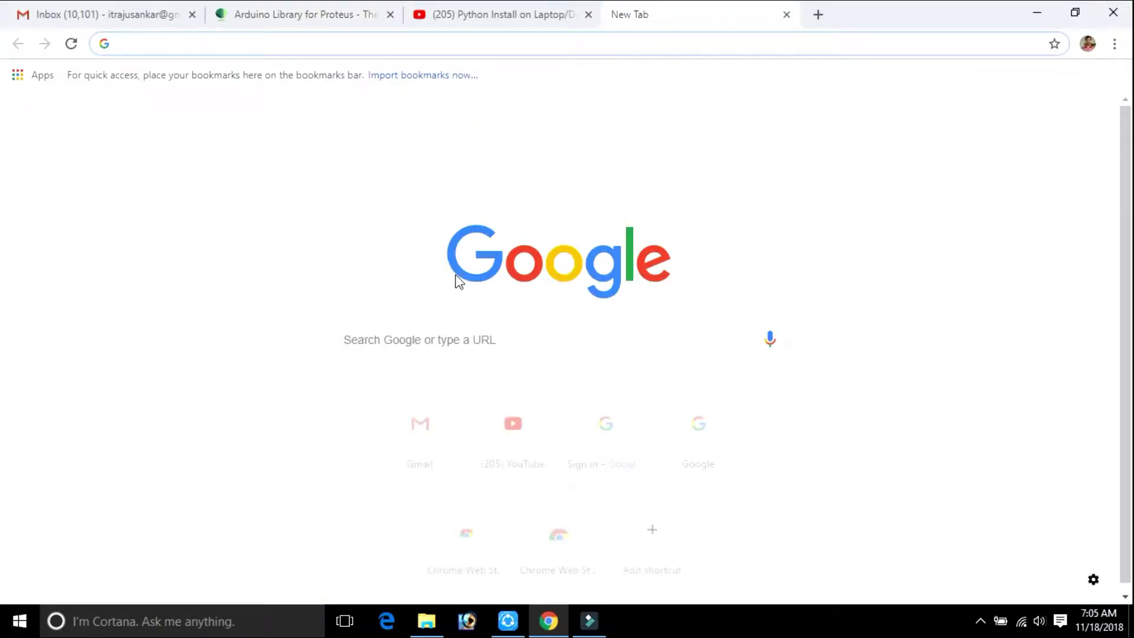
left_click(524, 339)
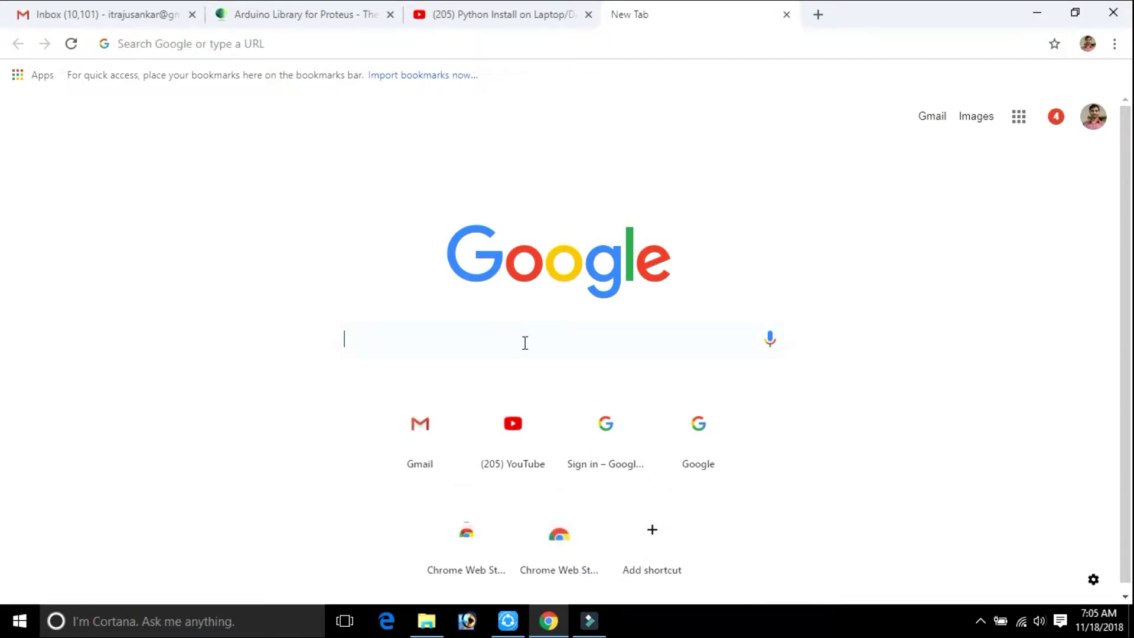
type("arduin")
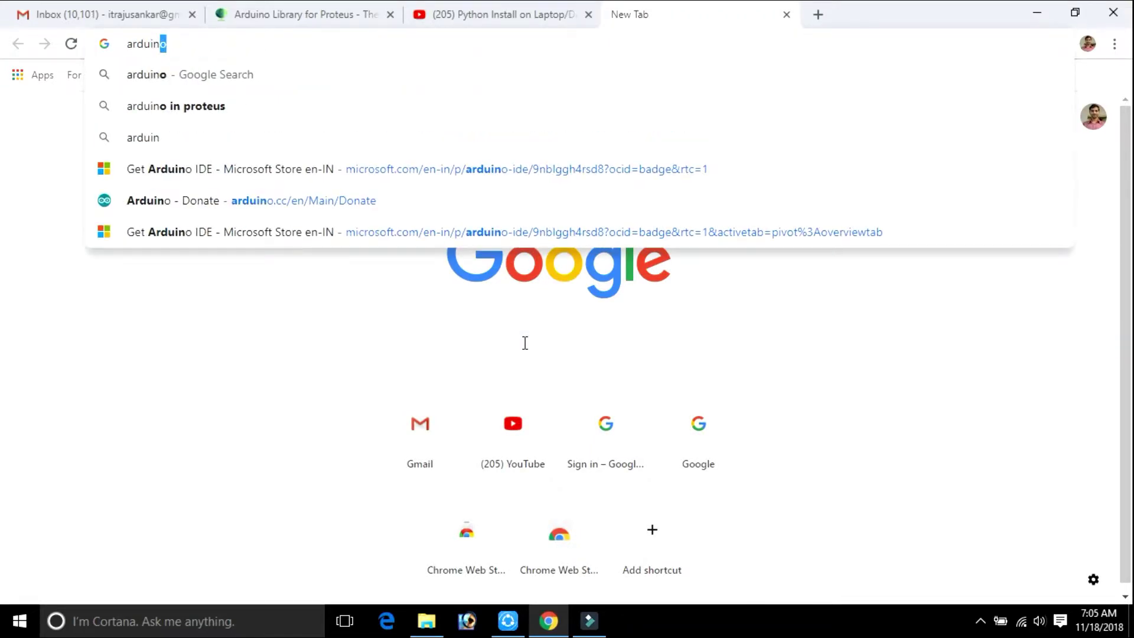
type("o")
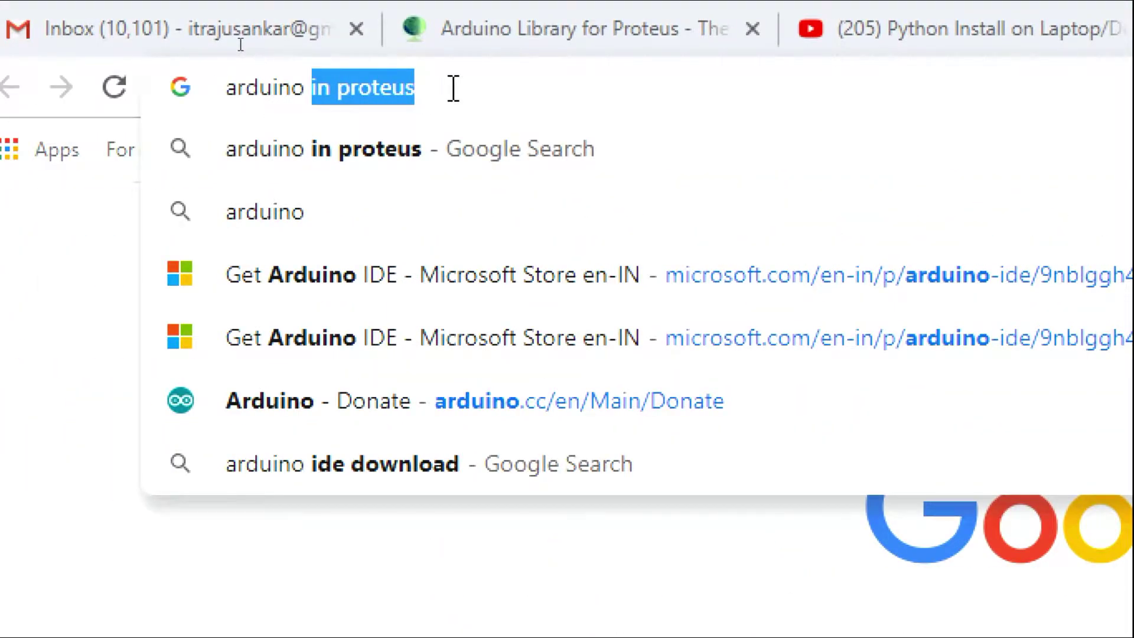
left_click(453, 88)
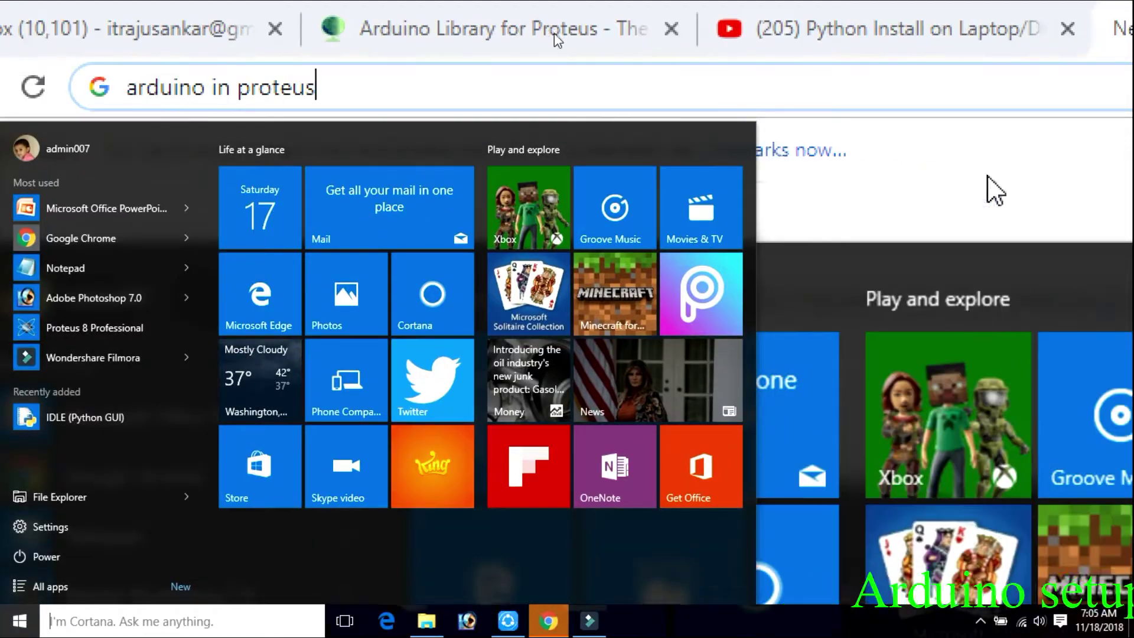
left_click(993, 195)
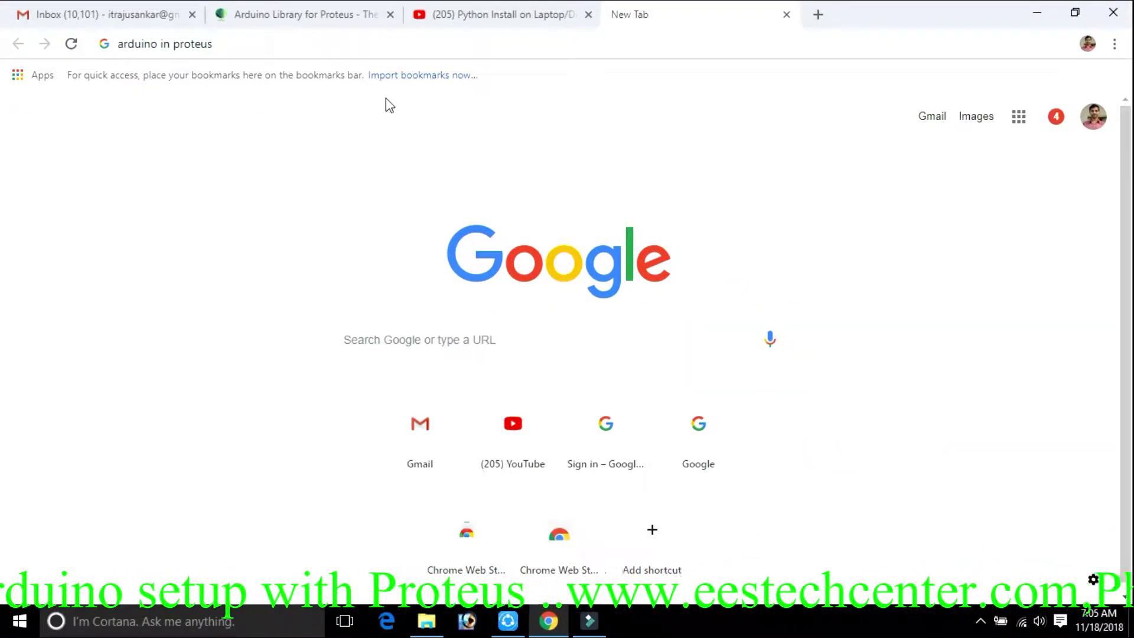
Look over the library download section of the already open Arduino Library for Proteus page
left_click(298, 23)
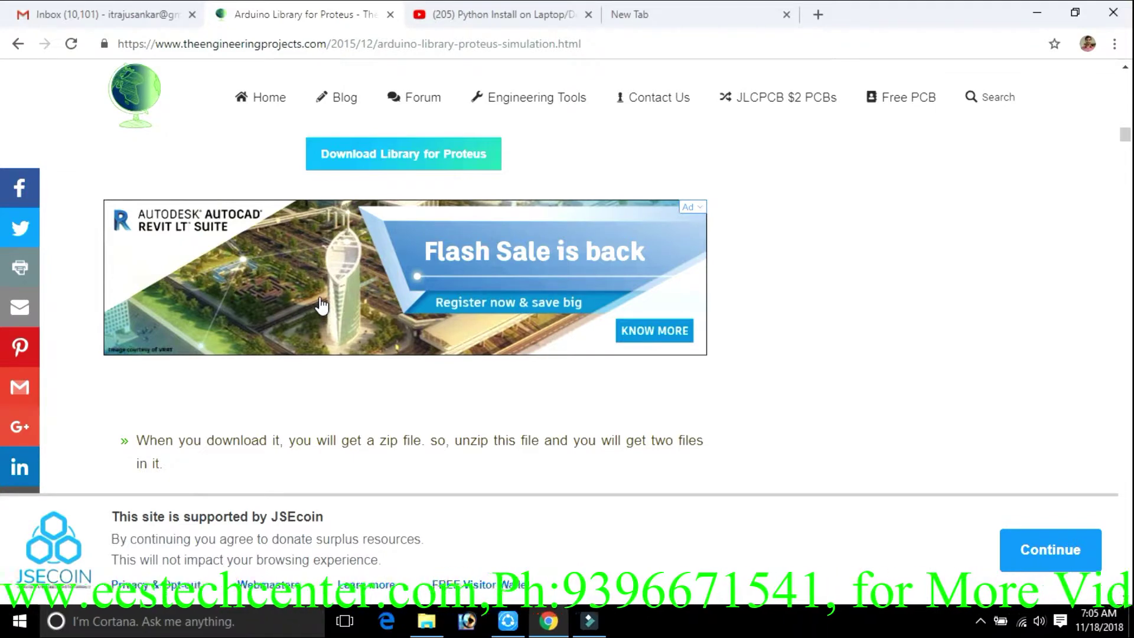
scroll(321, 306, "down", 4)
scroll(321, 306, "up", 3)
Return to the new tab and run the Google search for "arduino in proteus"
left_click(672, 17)
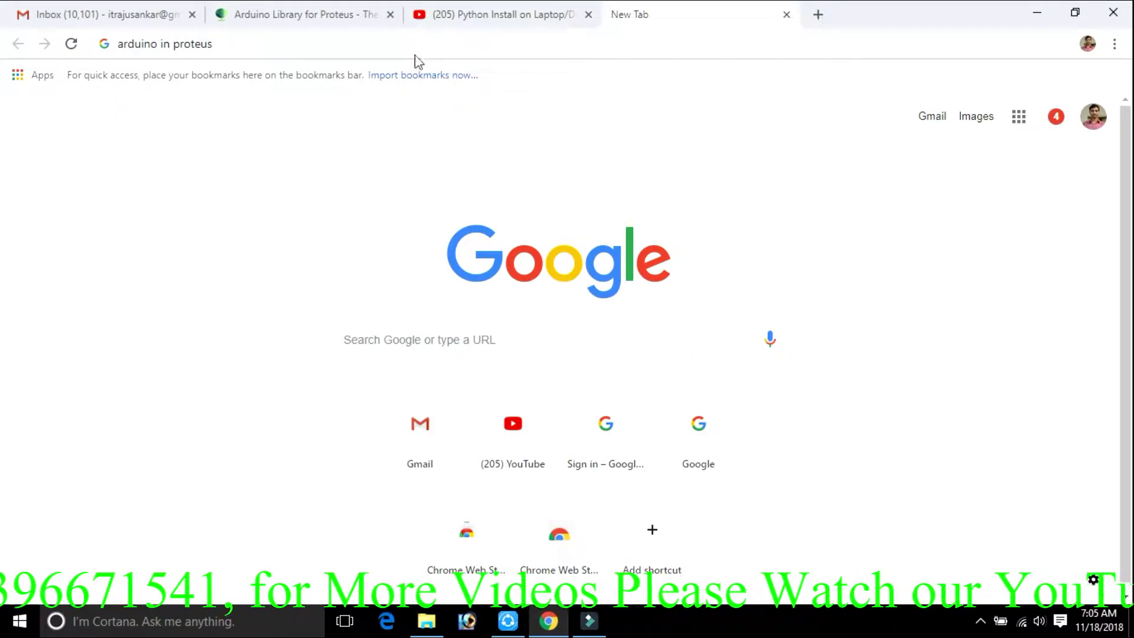
left_click(674, 44)
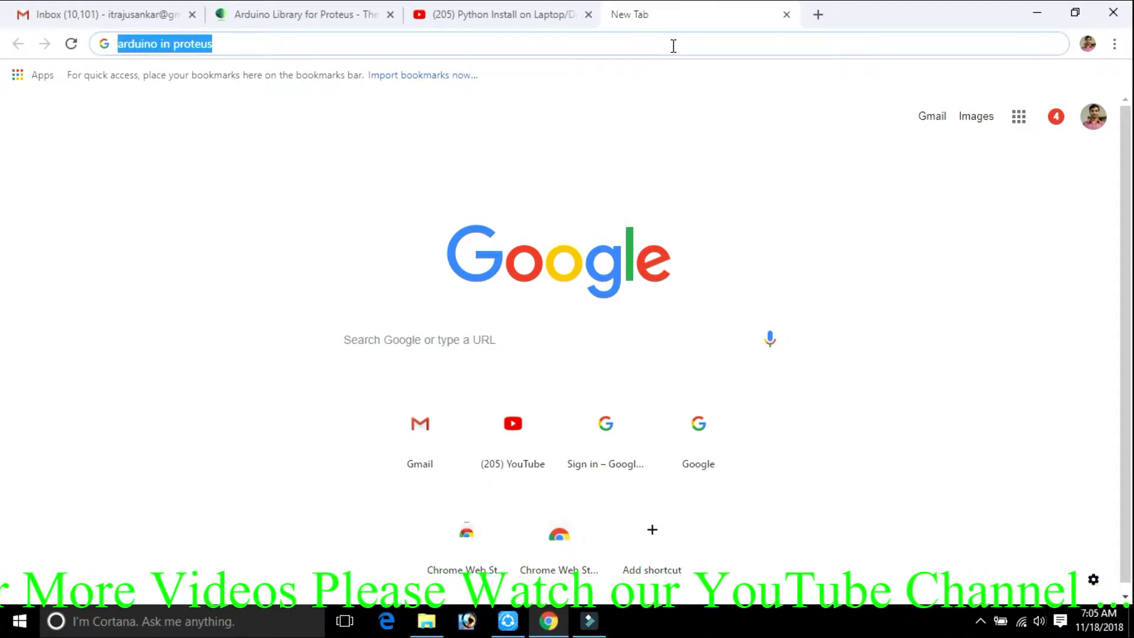
key("Return")
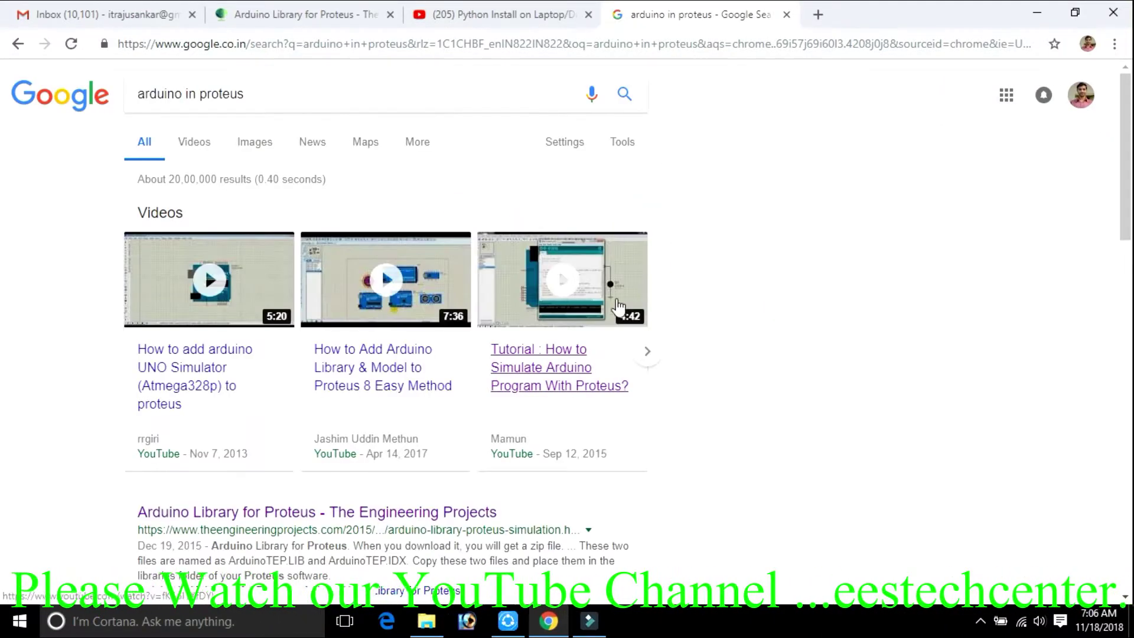
Open the "Arduino Library for Proteus - The Engineering Projects" page from the search results
scroll(617, 306, "down", 3)
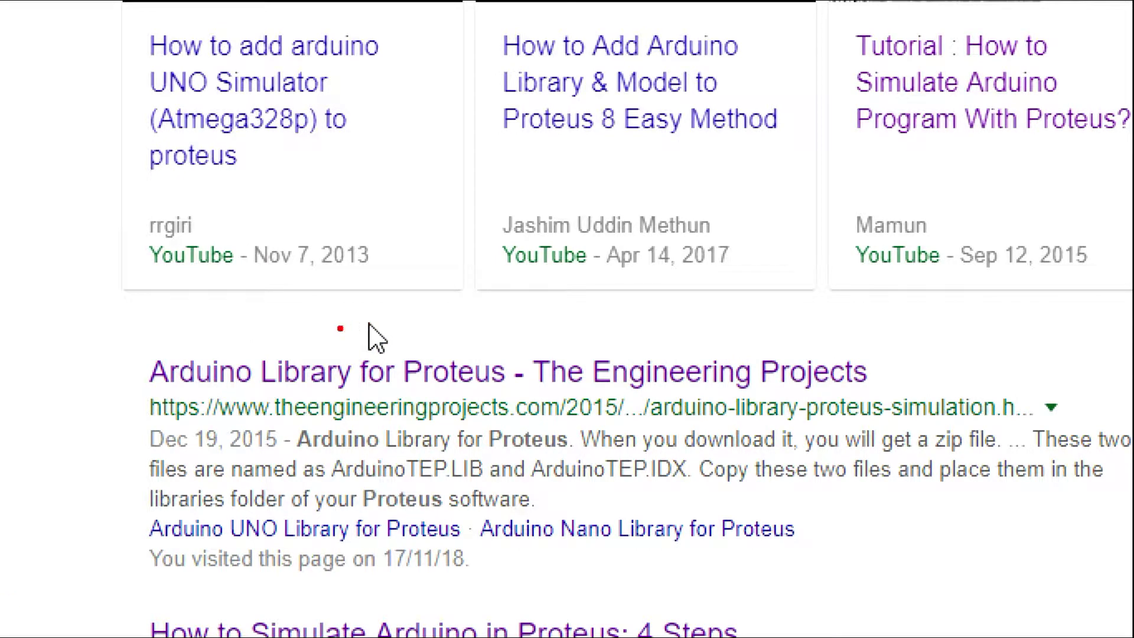
mouse_move(342, 325)
left_mouse_down()
mouse_move(203, 324)
mouse_move(182, 337)
left_mouse_up()
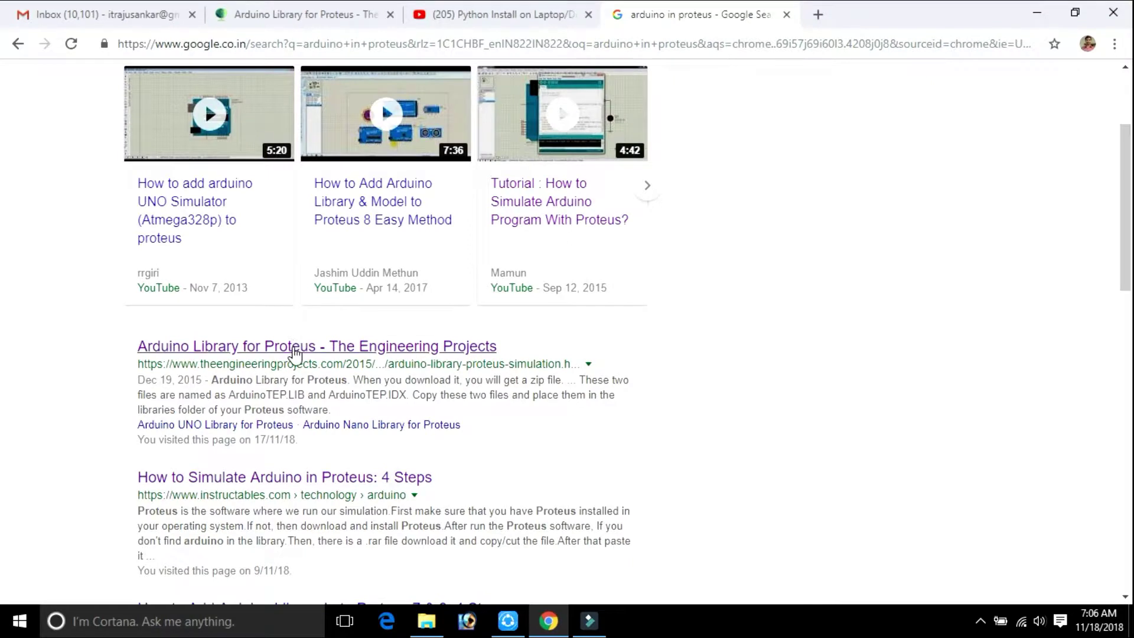
left_click(558, 372)
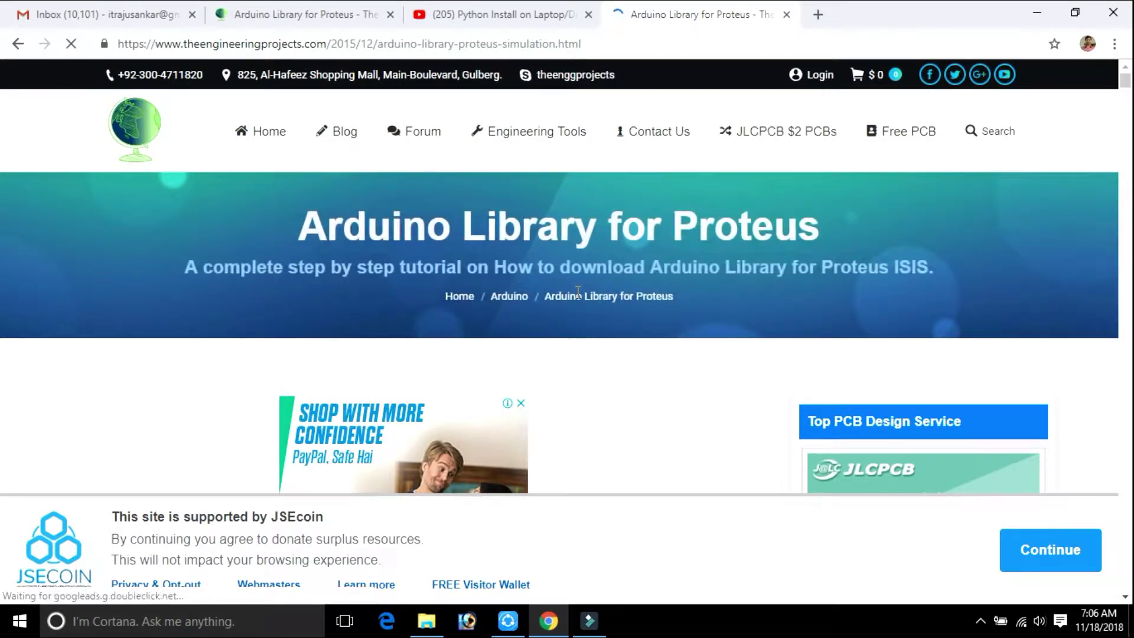
Download the Arduino library for Proteus archive from the download section of the article
scroll(660, 276, "down", 12)
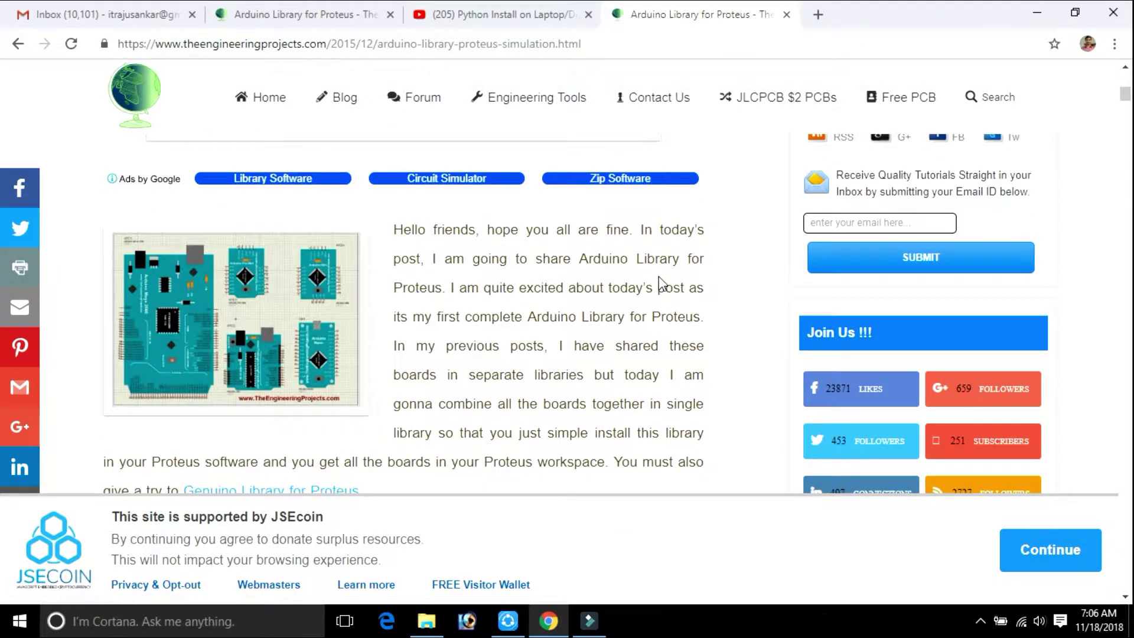
scroll(658, 275, "down", 10)
scroll(658, 277, "down", 16)
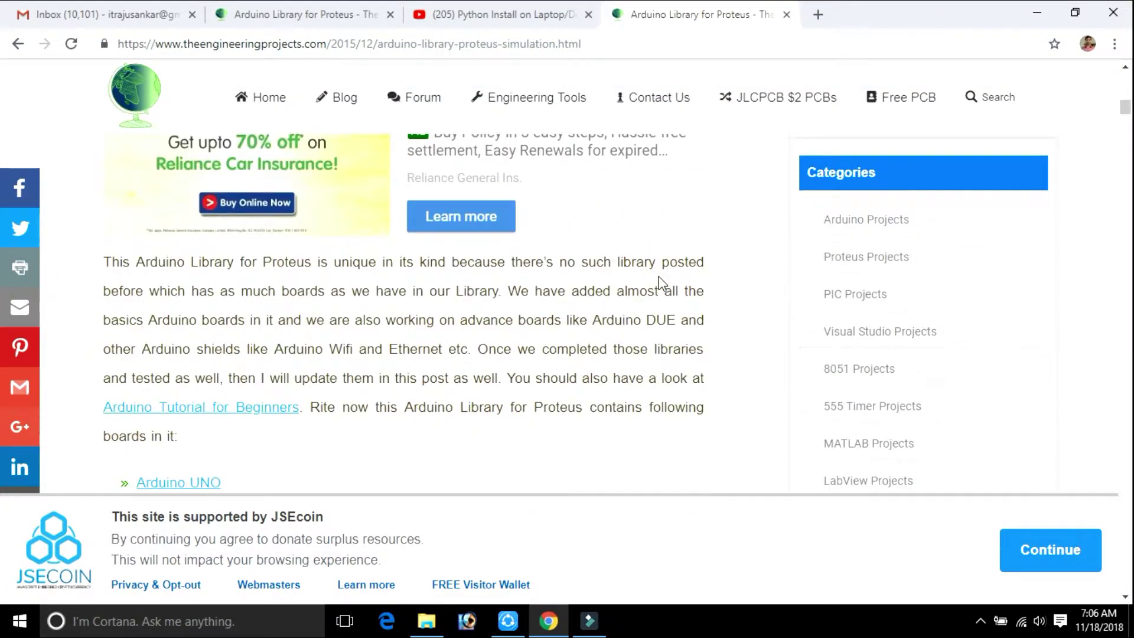
scroll(658, 277, "down", 10)
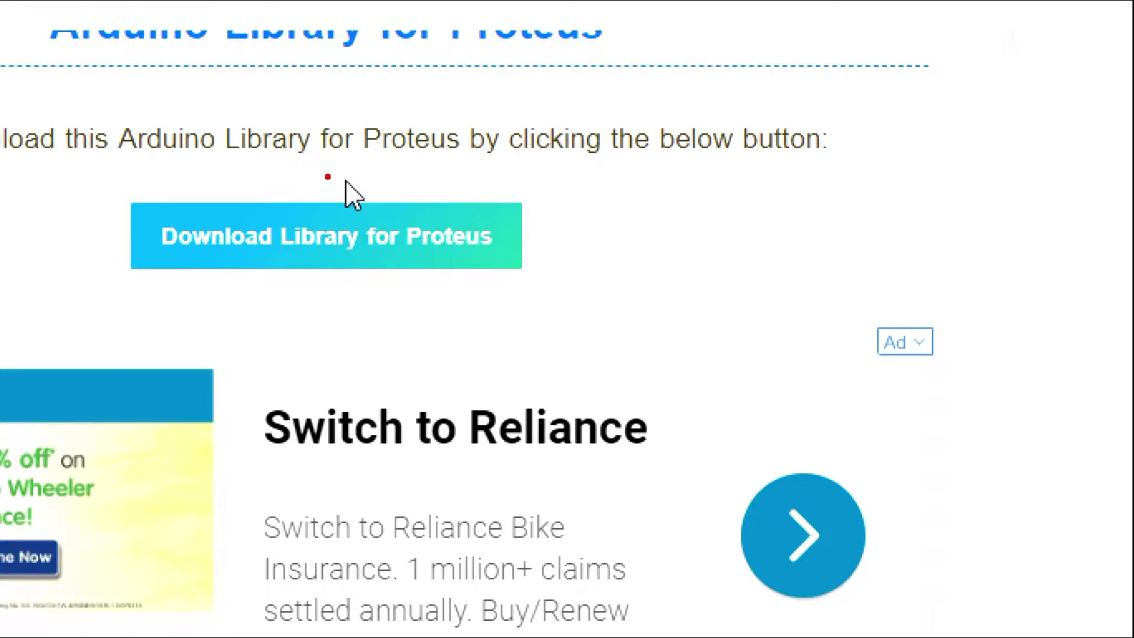
mouse_move(328, 177)
left_mouse_down()
mouse_move(130, 176)
mouse_move(171, 275)
left_mouse_up()
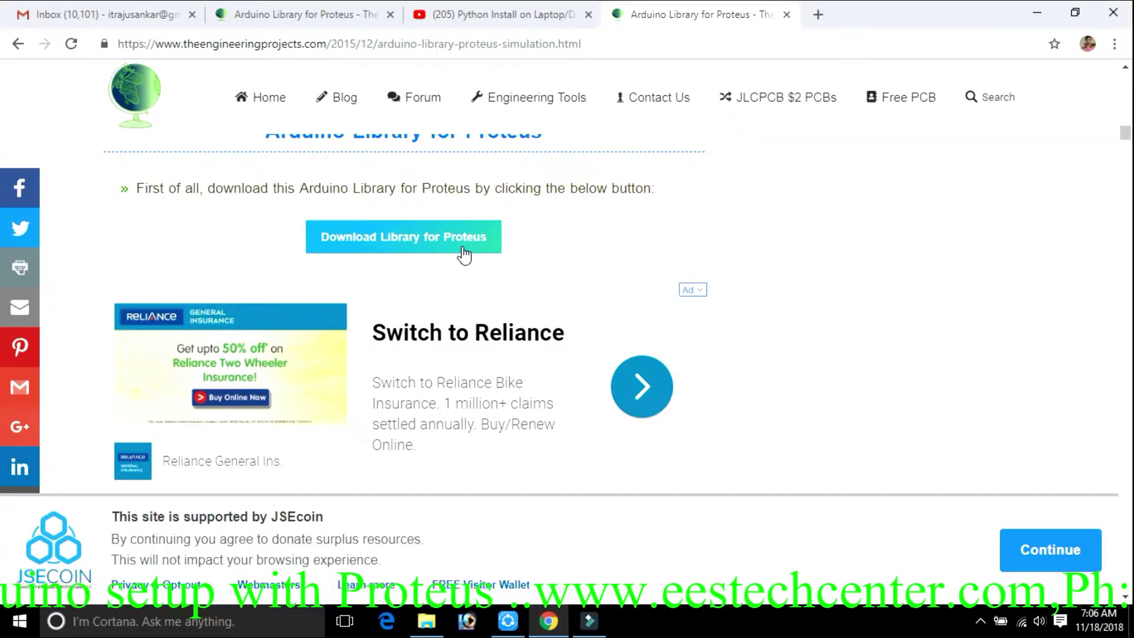
left_click(431, 251)
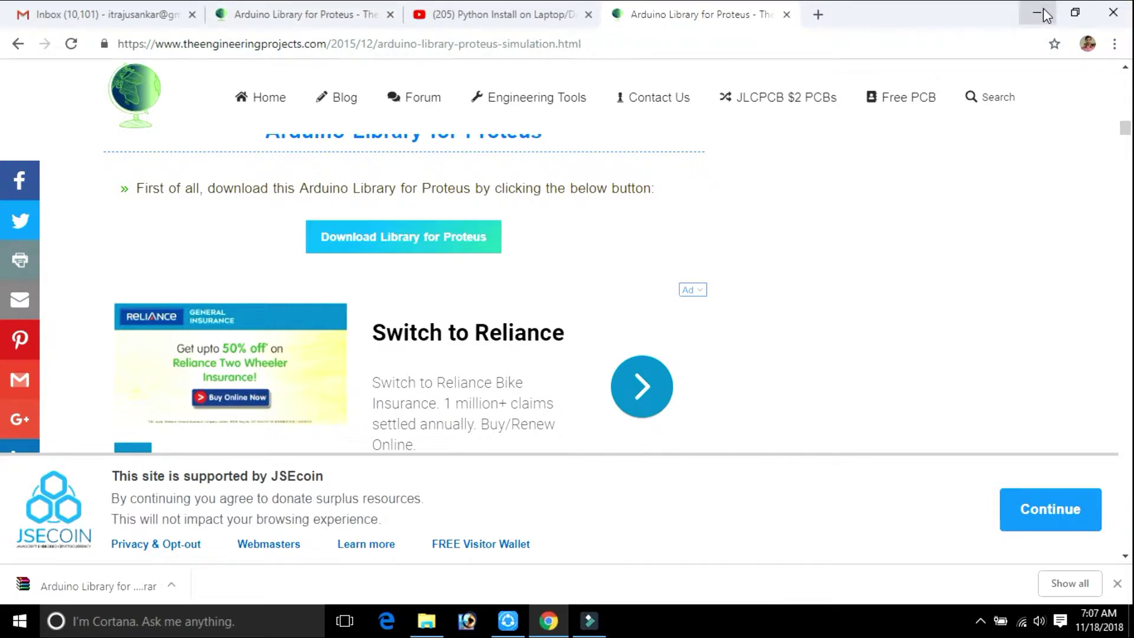
Minimize Chrome and open the Downloads folder in File Explorer
left_click(1038, 13)
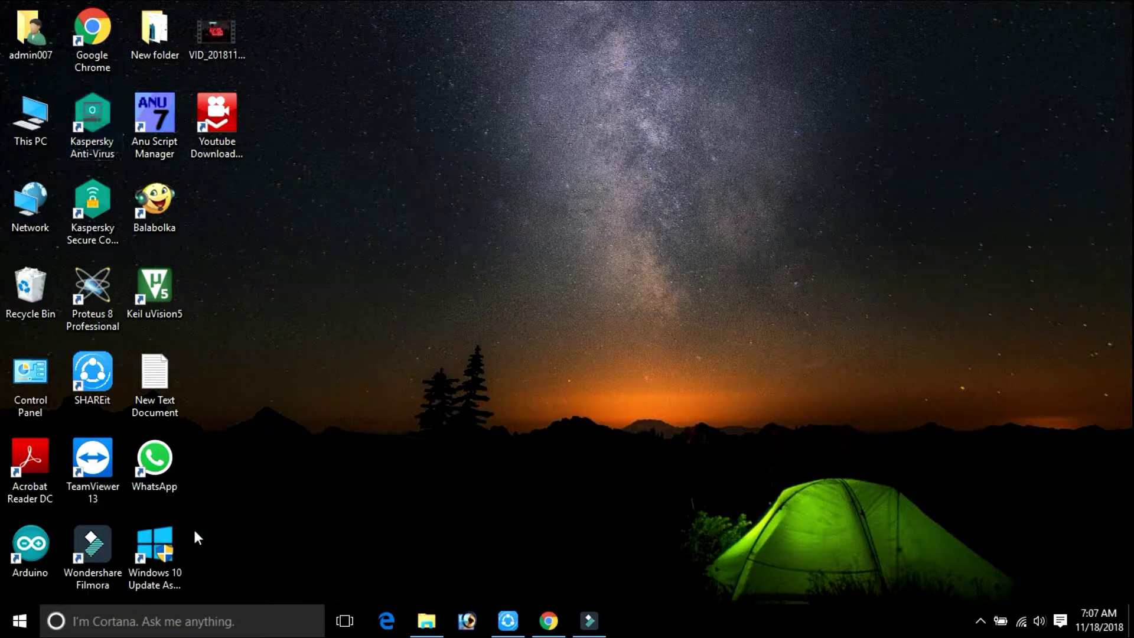
left_click(425, 622)
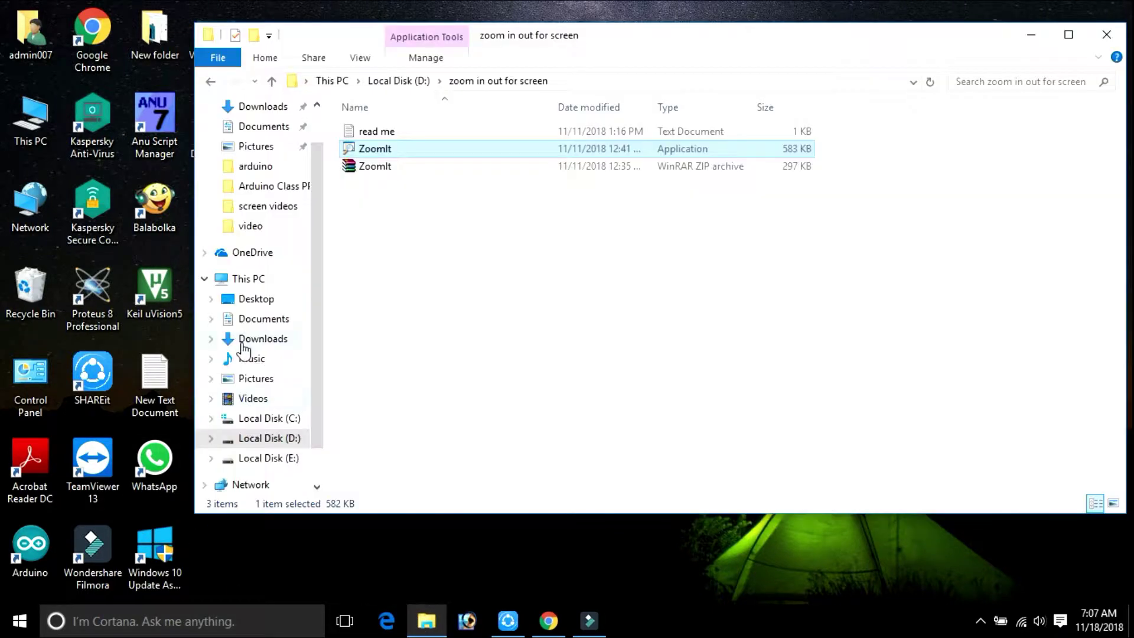
left_click(270, 128)
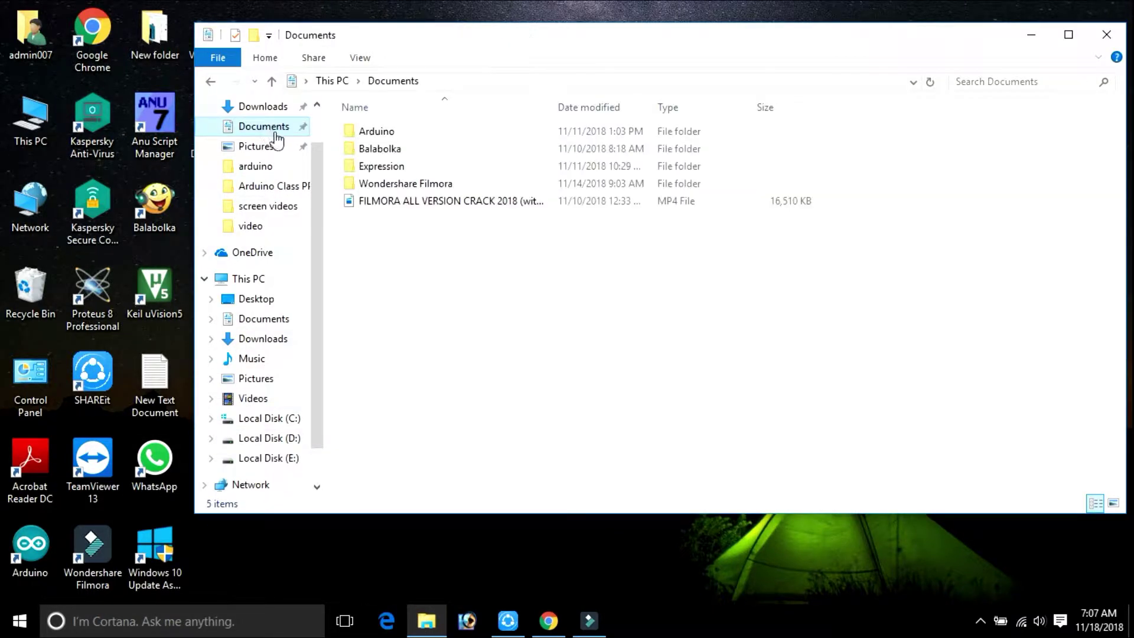
left_click(267, 108)
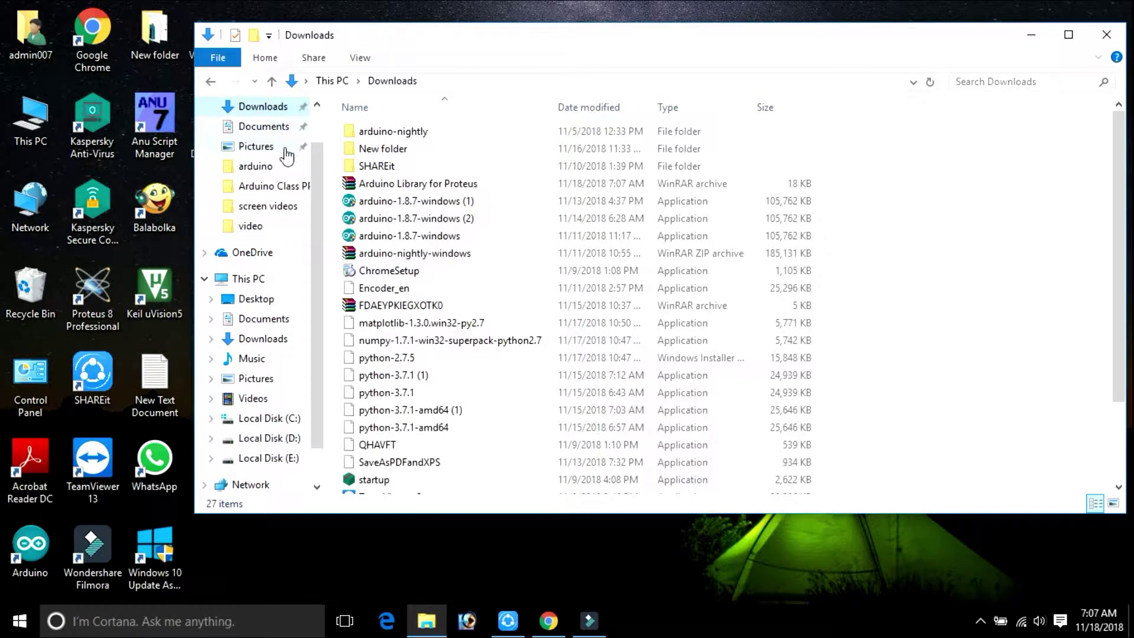
Extract the "Arduino Library for Proteus" archive directly into the Downloads folder
left_click(408, 185)
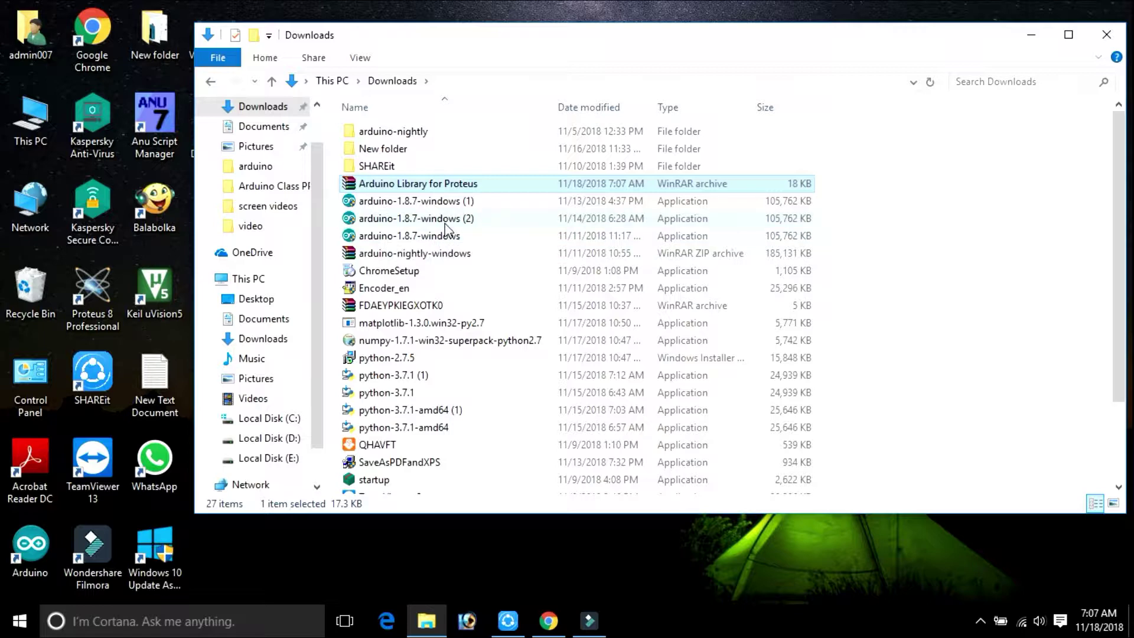
right_click(460, 179)
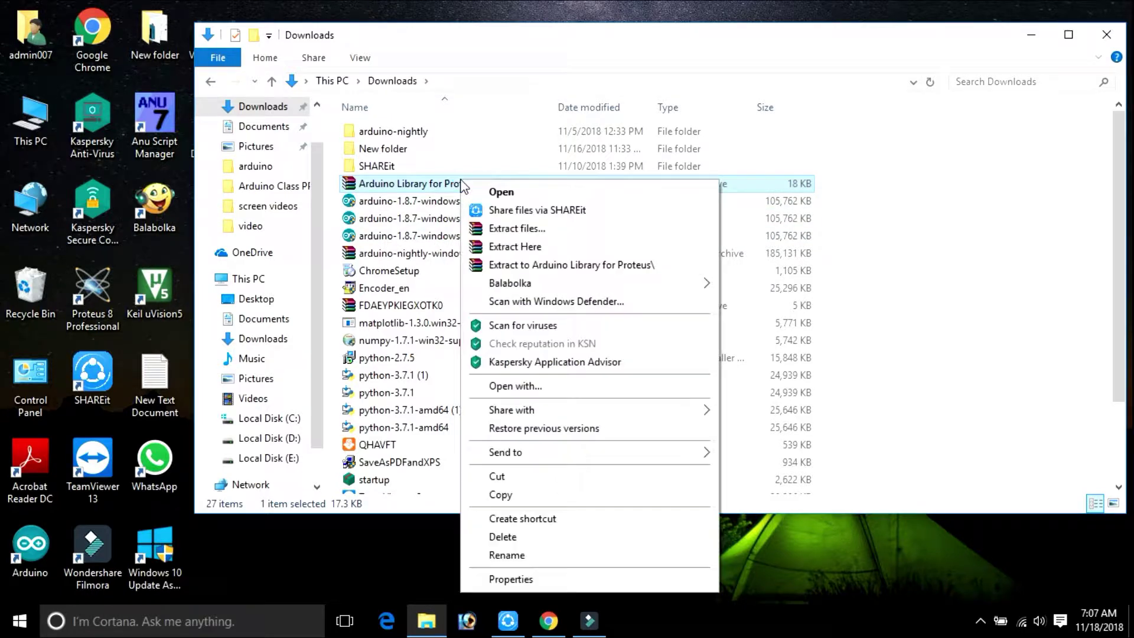
left_click(513, 243)
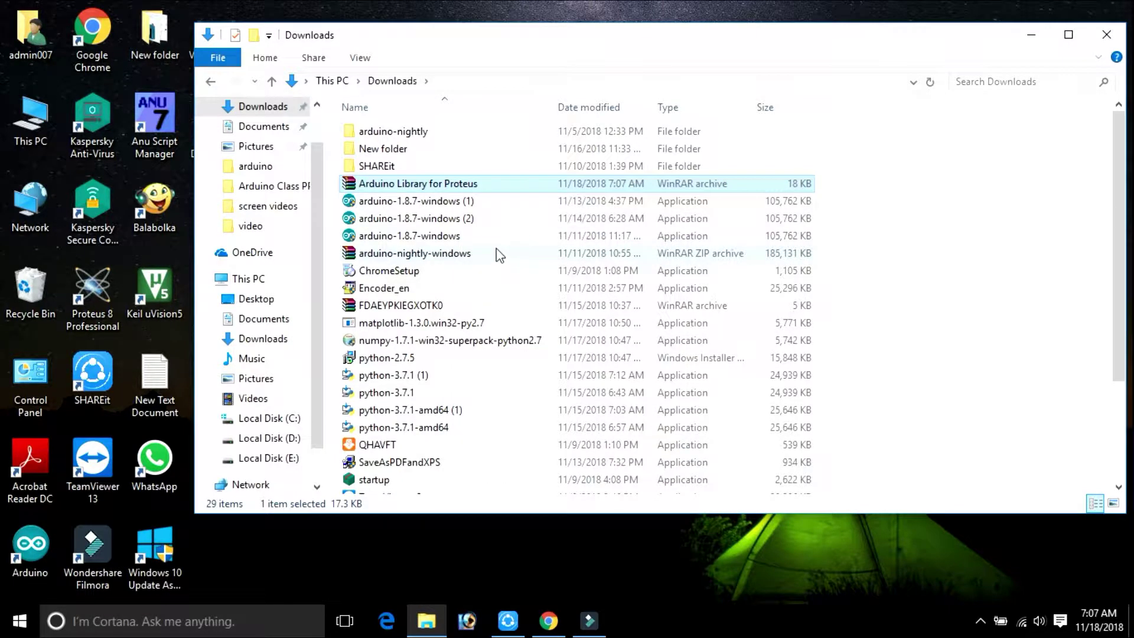
Locate the extracted ArduinoTEP.IDX and ArduinoTEP.LIB files in the Downloads folder
left_click(1031, 220)
scroll(1031, 221, "down", 3)
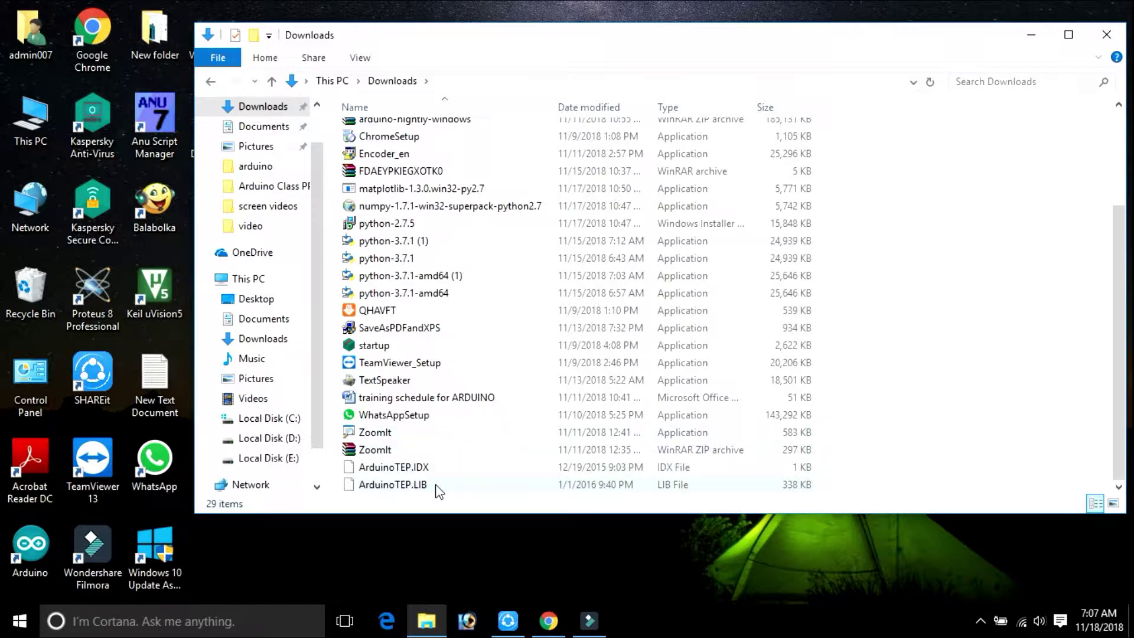
left_click(433, 469)
left_click(433, 486)
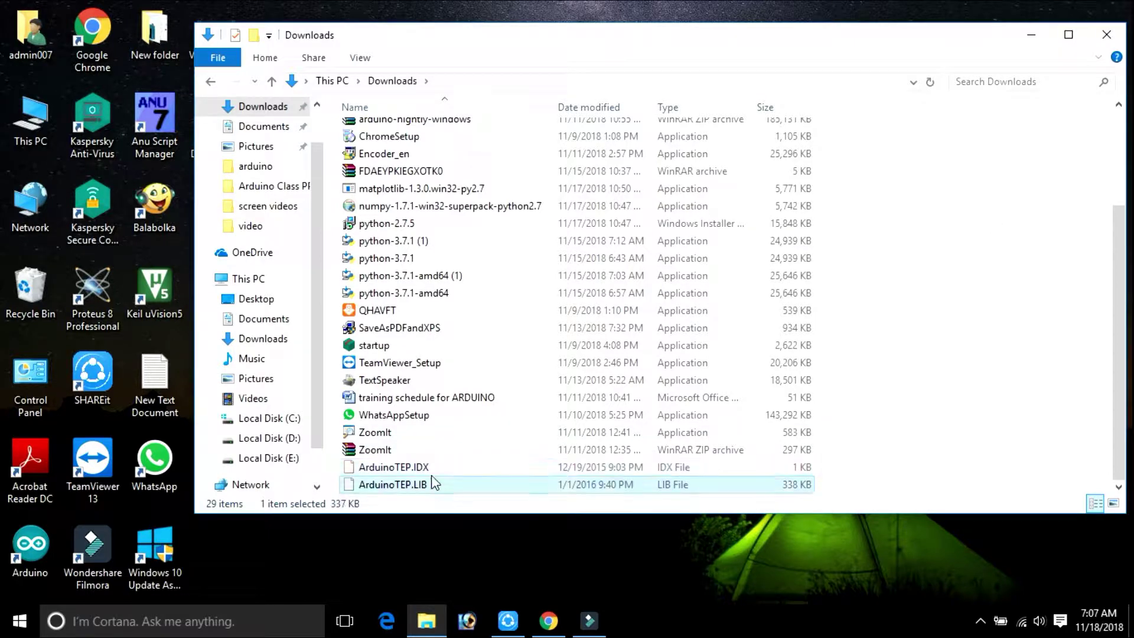
left_click(433, 472)
left_click(433, 486)
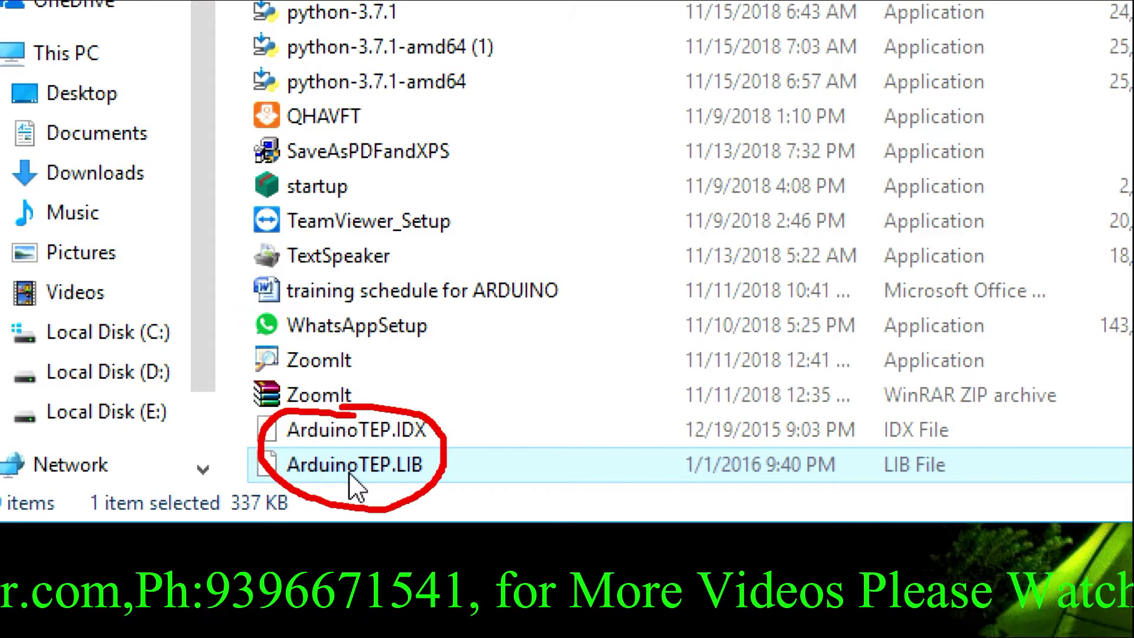
key("Escape")
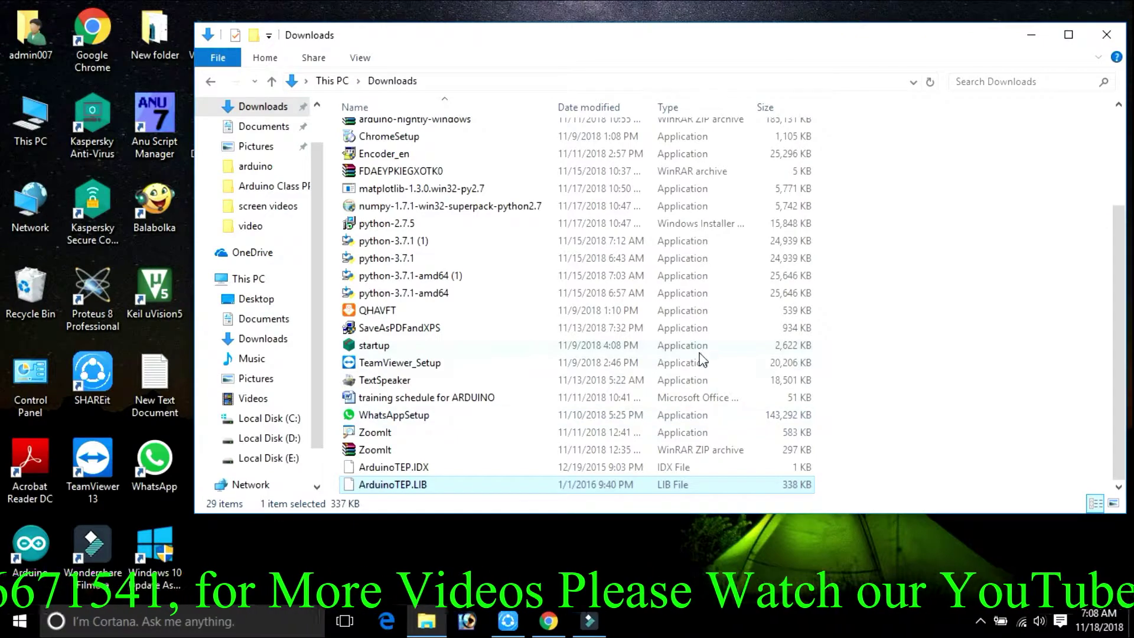
Minimize File Explorer, launch Proteus 8 Professional and open the recent project "AC load.pdsprj"
left_click(1031, 35)
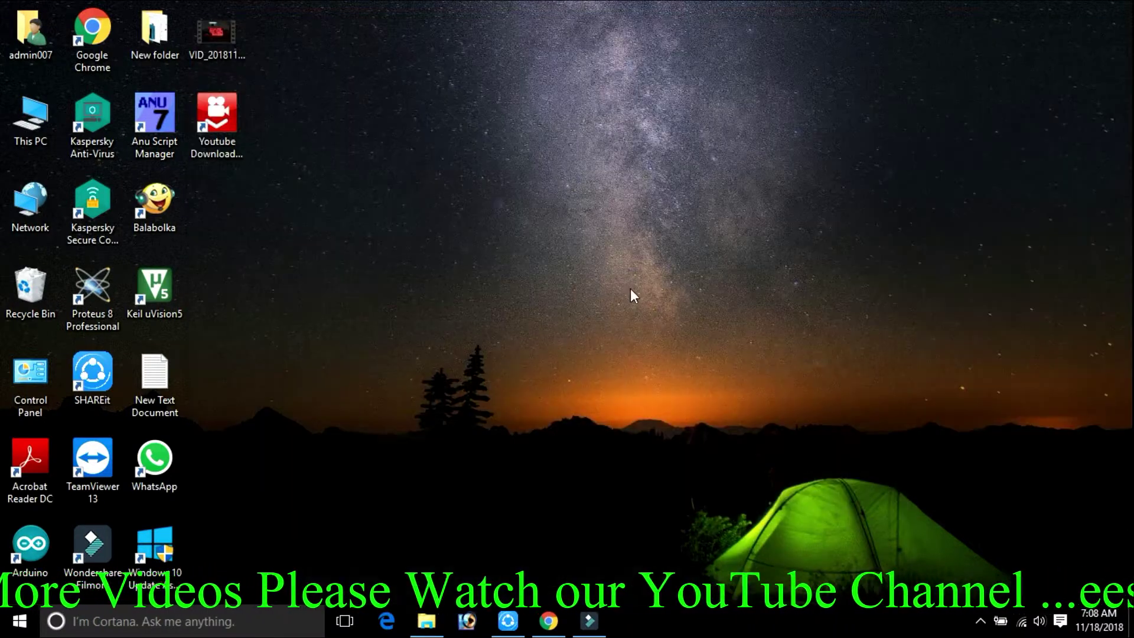
double_click(105, 276)
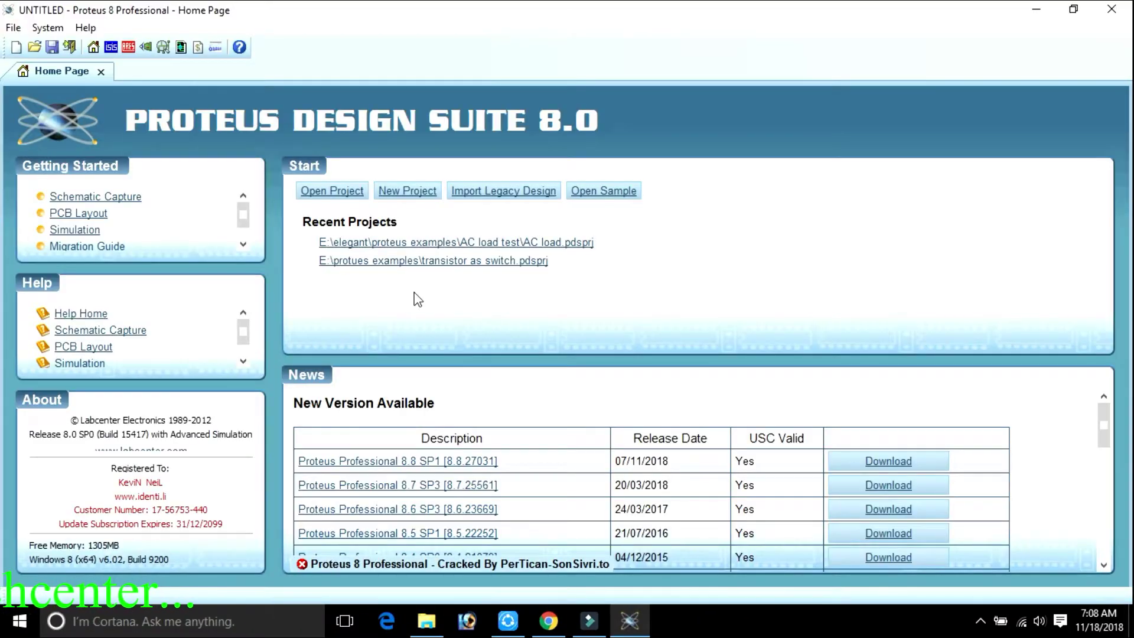
left_click(447, 244)
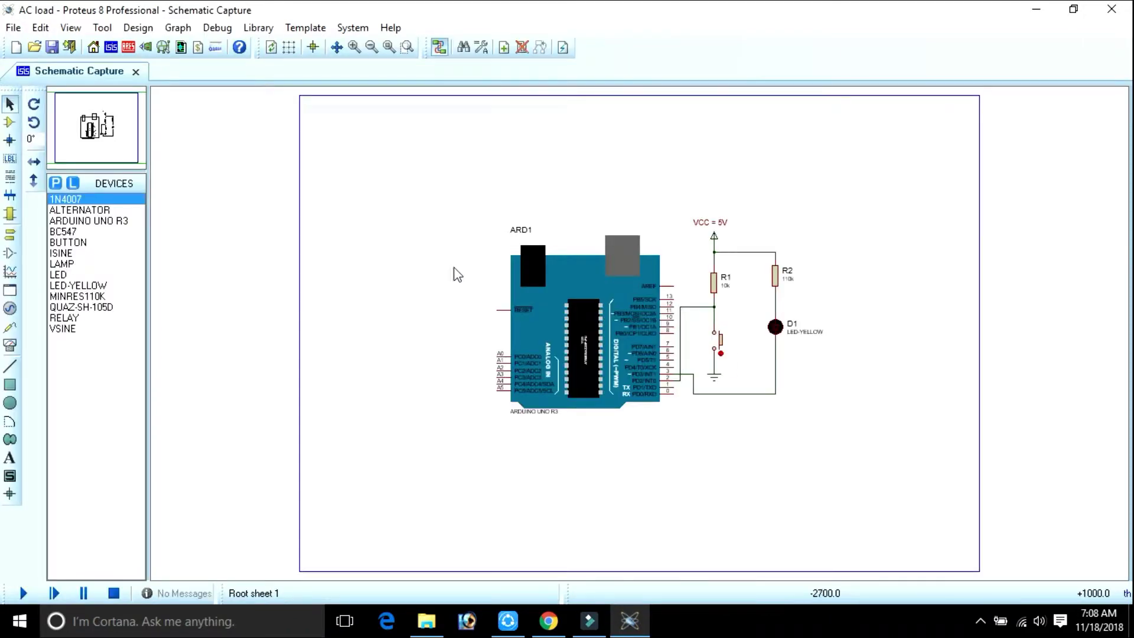
scroll(640, 341, "up", 1)
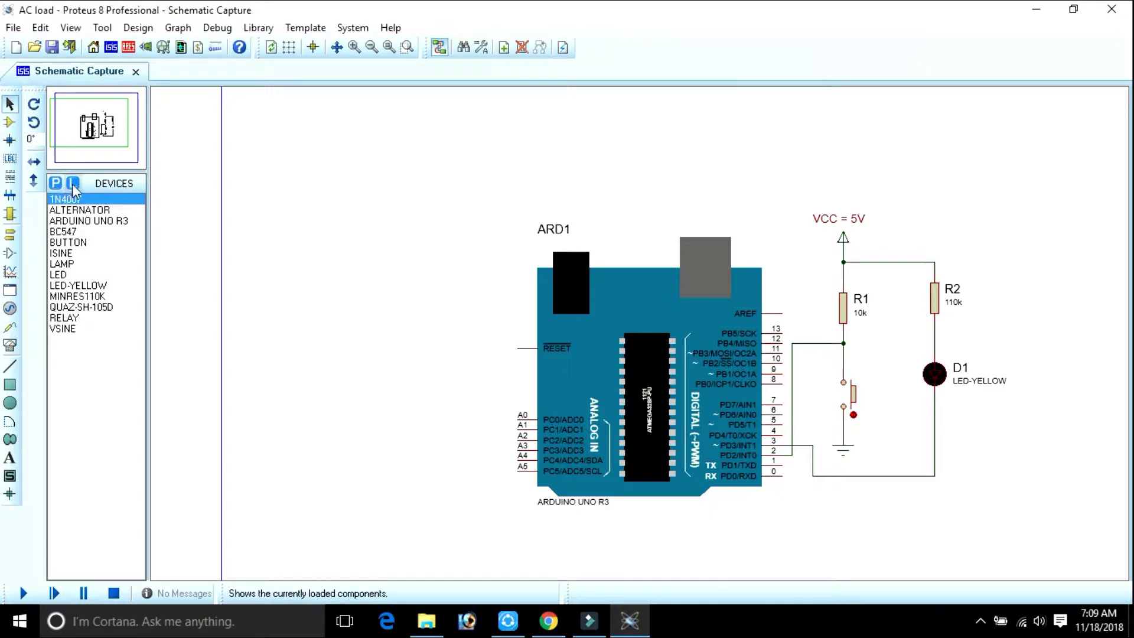
Open the device library manager and start creating a new library to bring up the Proteus LIBRARY folder
left_click(74, 187)
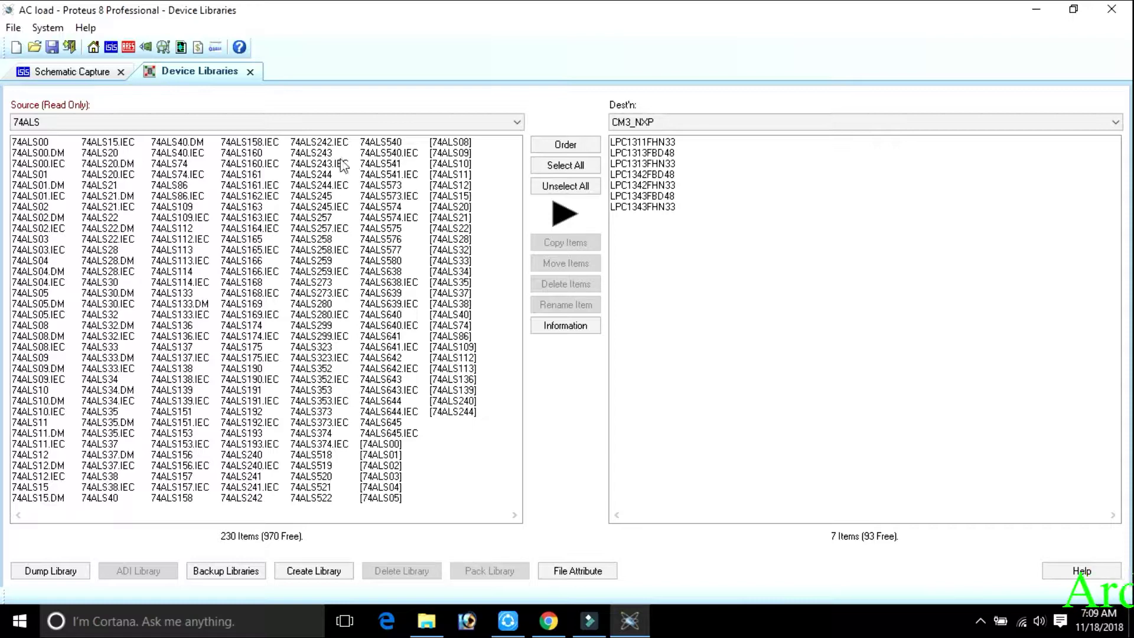
left_click(313, 154)
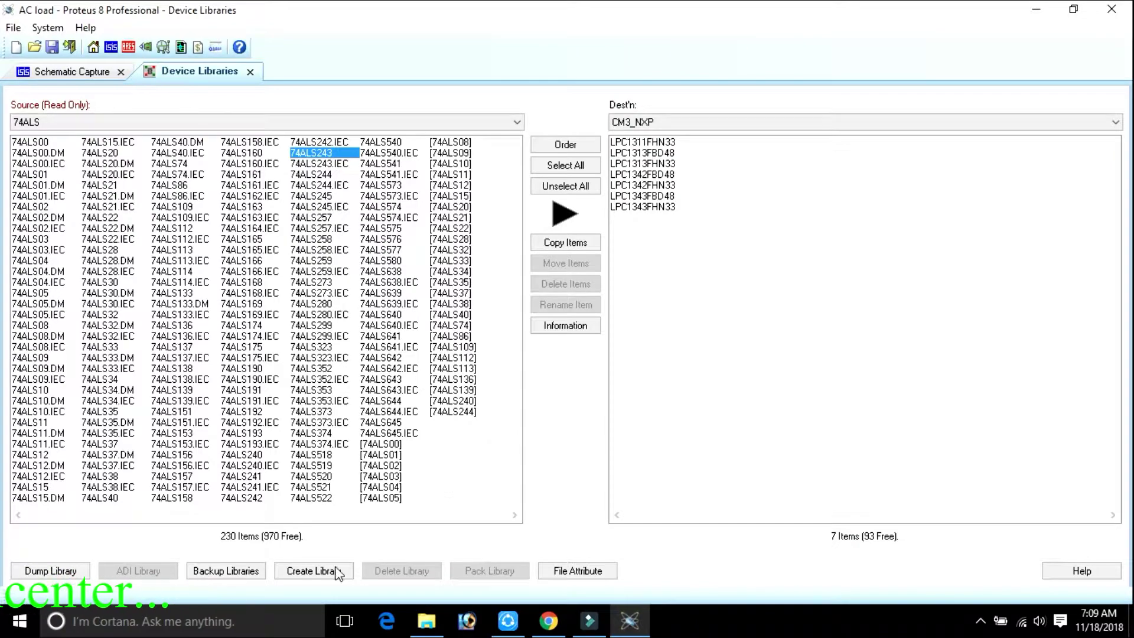
left_click(337, 572)
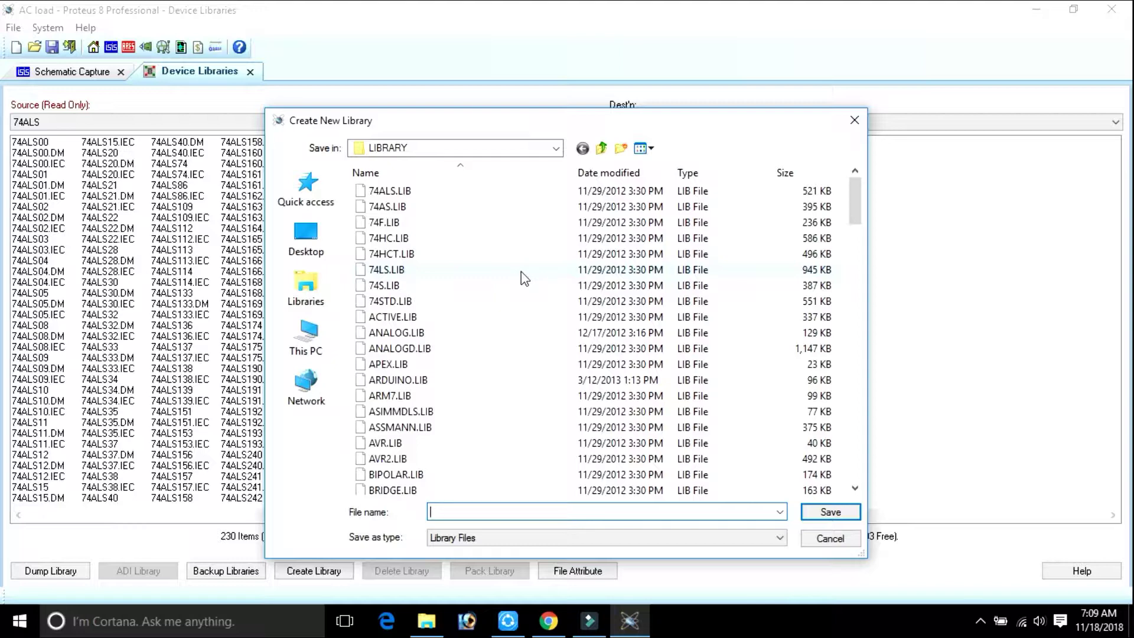
Switch to File Explorer and find the ArduinoTEP.IDX and ArduinoTEP.LIB files in the Downloads folder
left_click(438, 618)
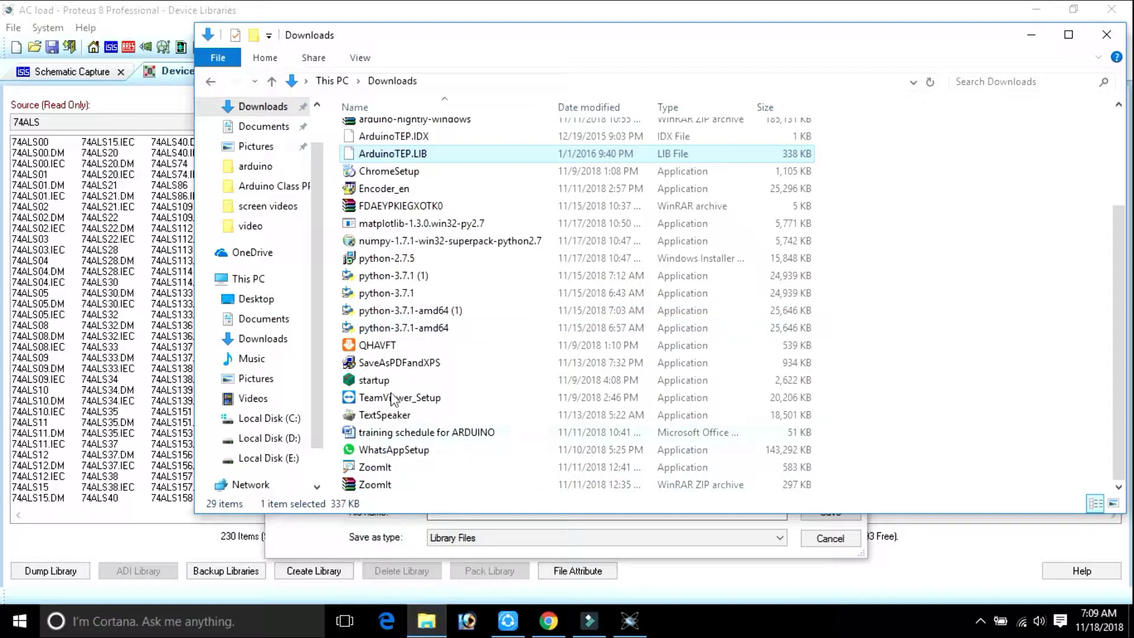
left_click(279, 108)
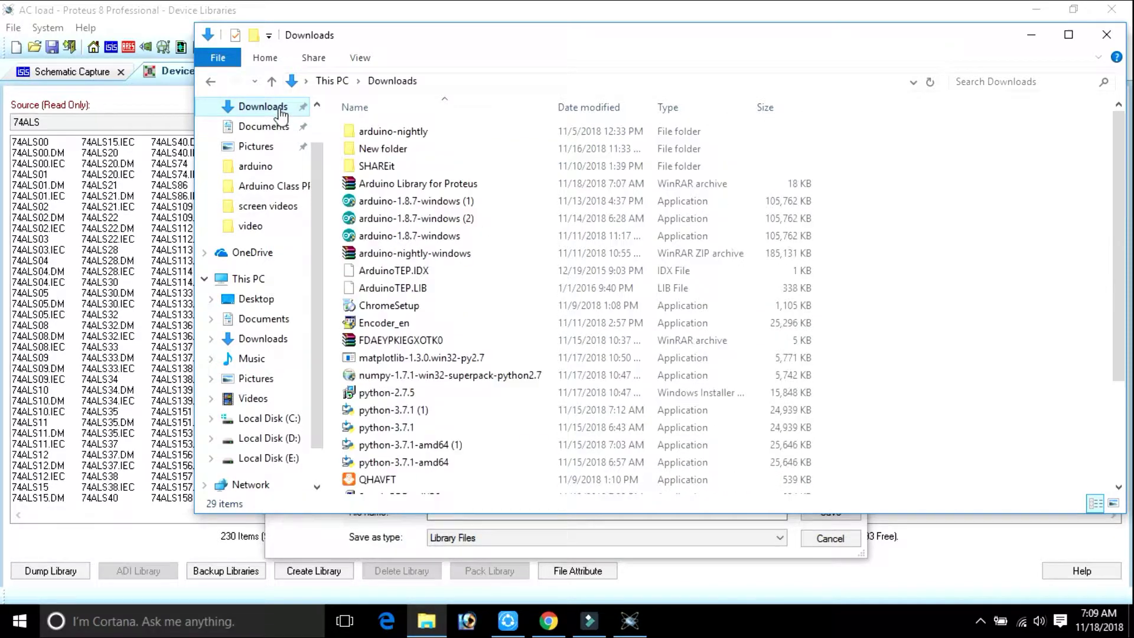
scroll(455, 307, "down", 3)
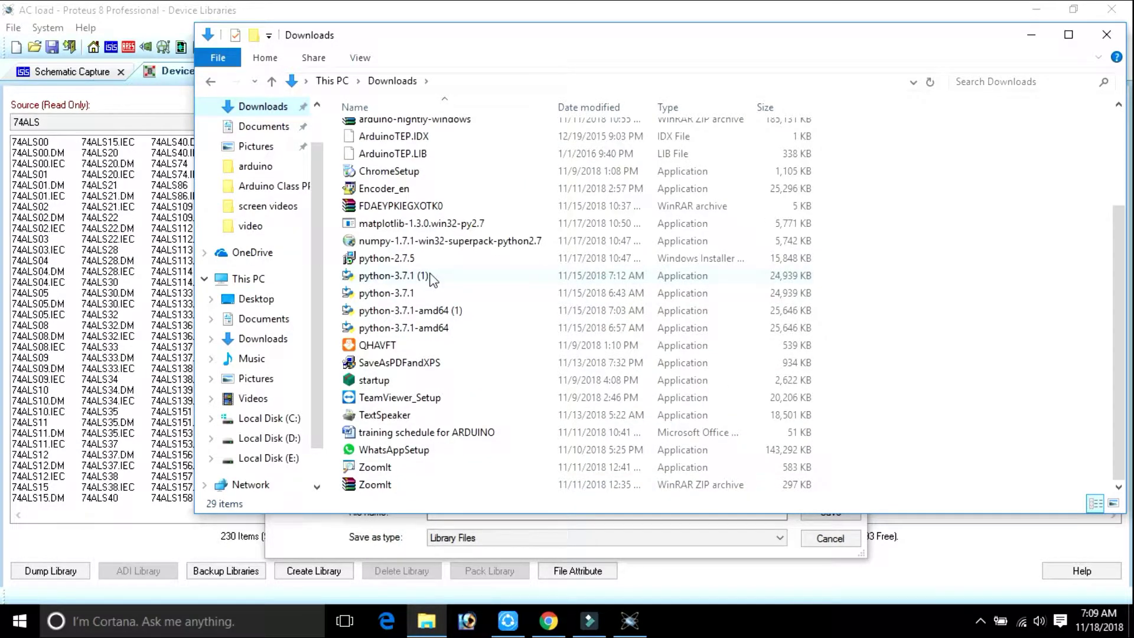
scroll(432, 277, "up", 1)
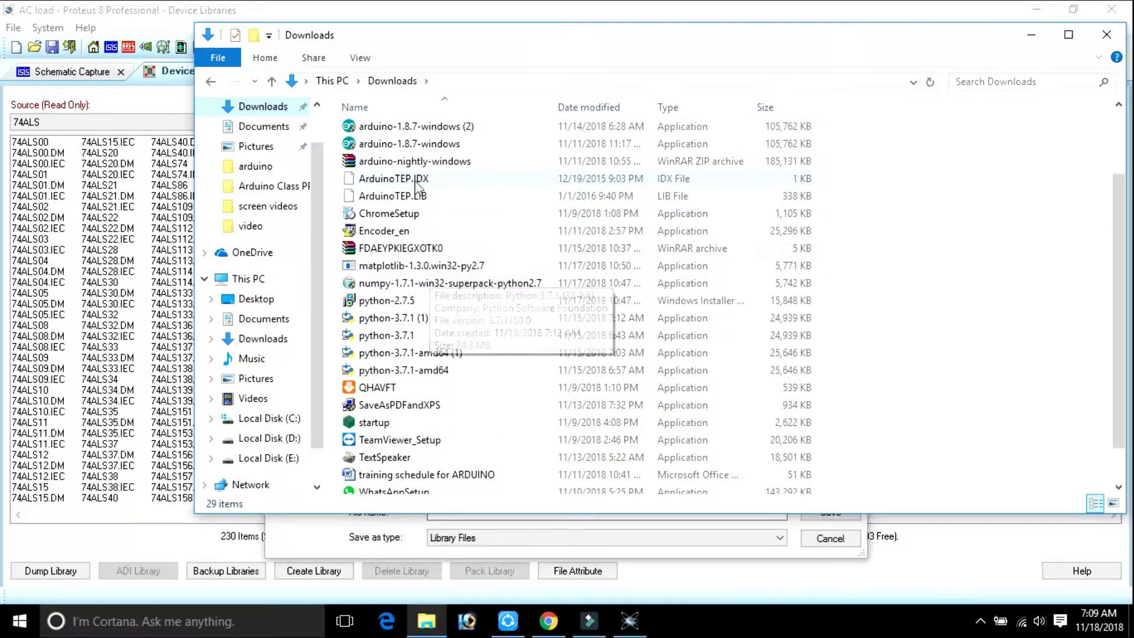
Copy the ArduinoTEP.IDX and ArduinoTEP.LIB files from the Downloads folder
left_click(416, 179)
left_click(419, 195)
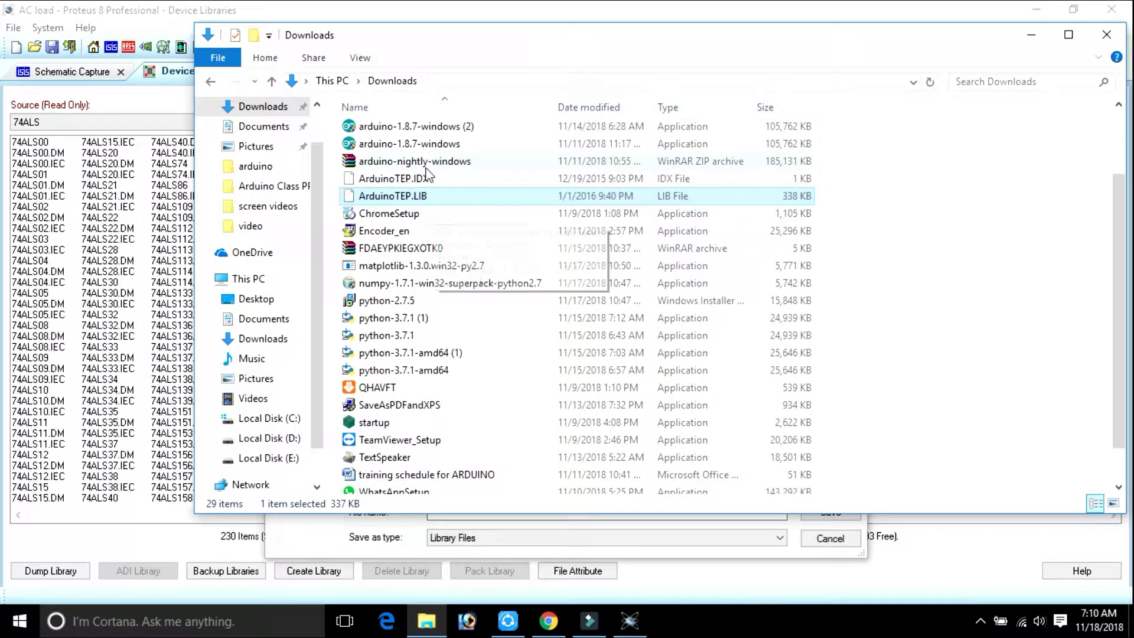
right_click(437, 182)
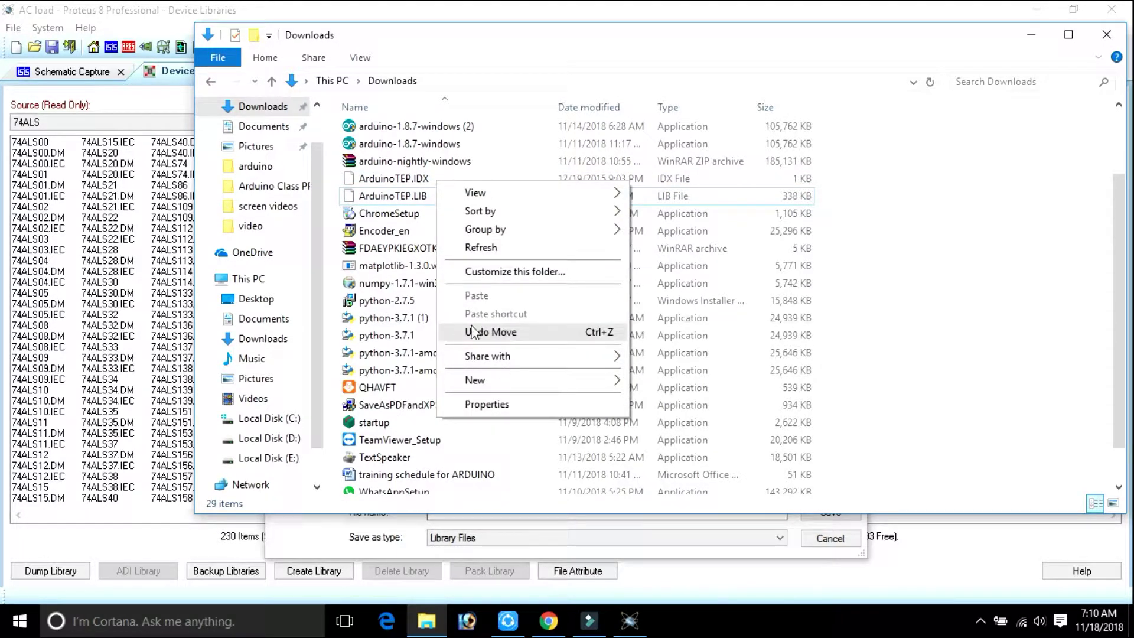
left_click(819, 242)
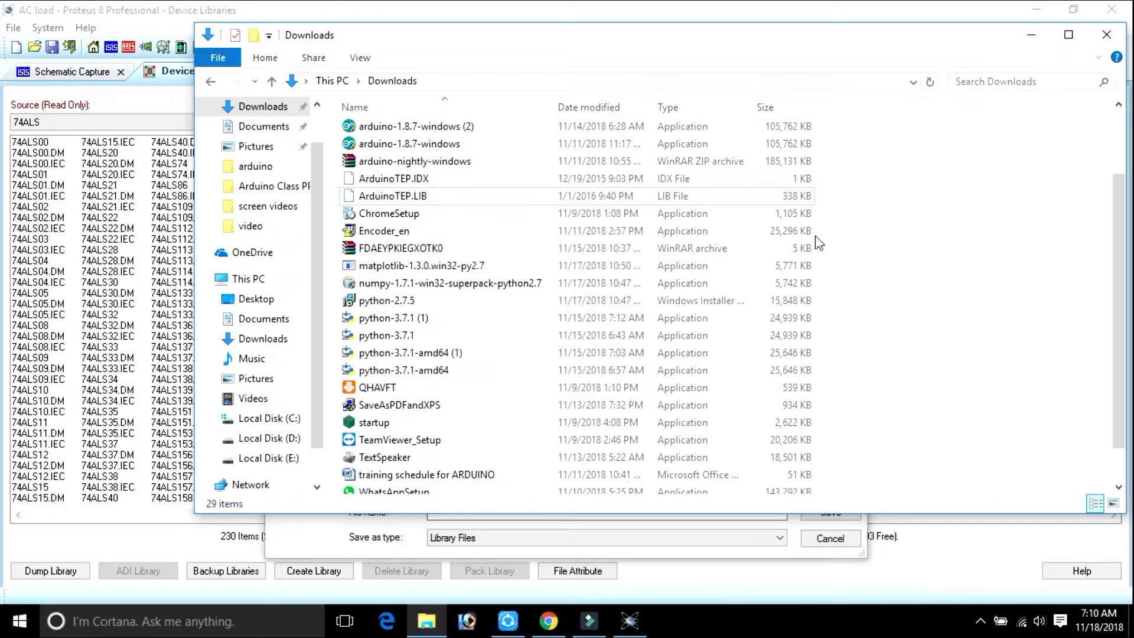
left_click(475, 181)
left_click(476, 198, "shift")
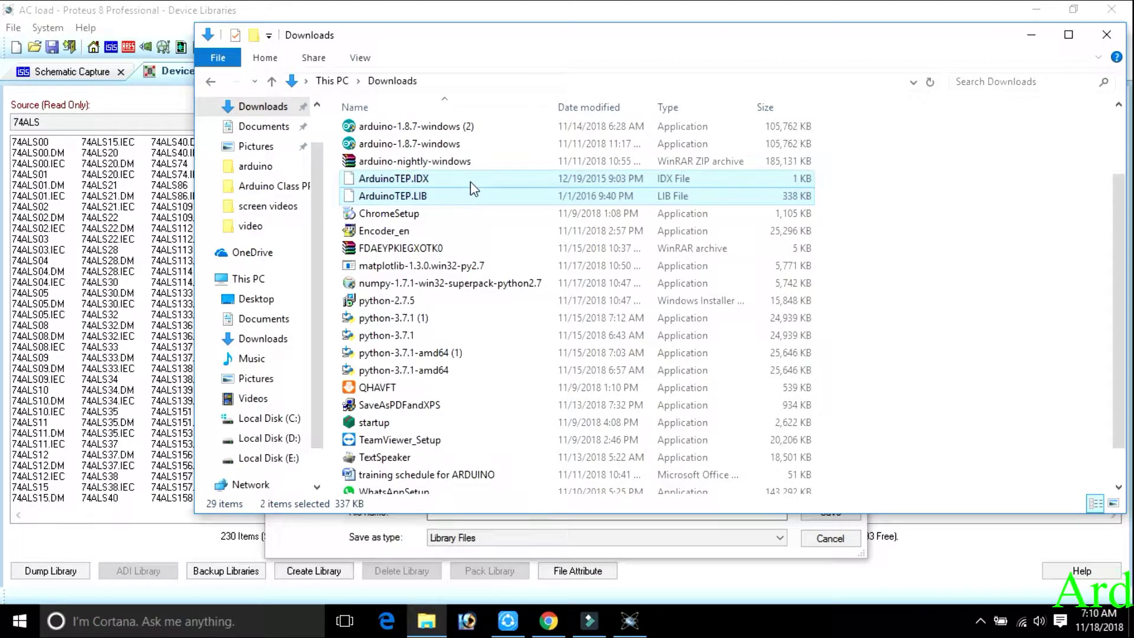
right_click(470, 182)
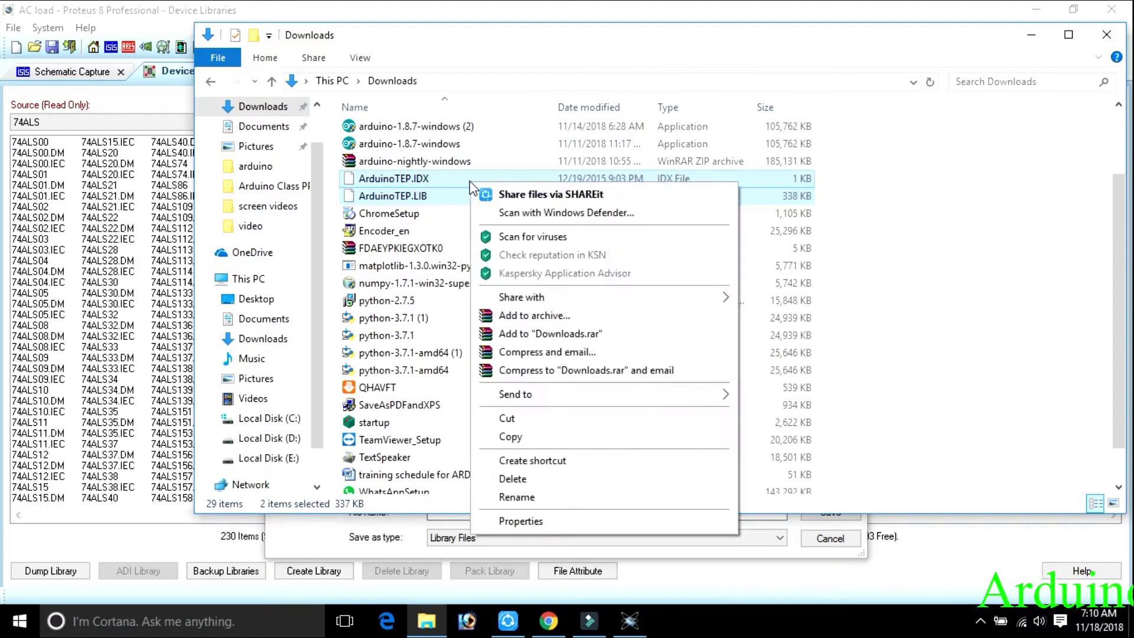
left_click(538, 435)
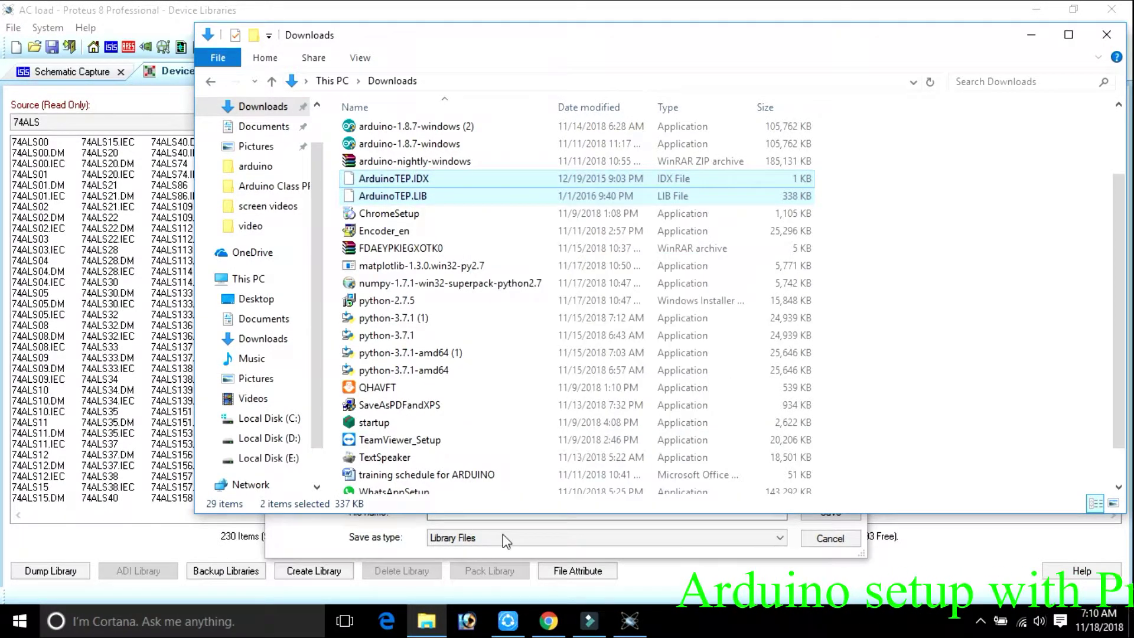
Switch to Proteus and paste the copied ArduinoTEP files into the LIBRARY folder
left_click(629, 618)
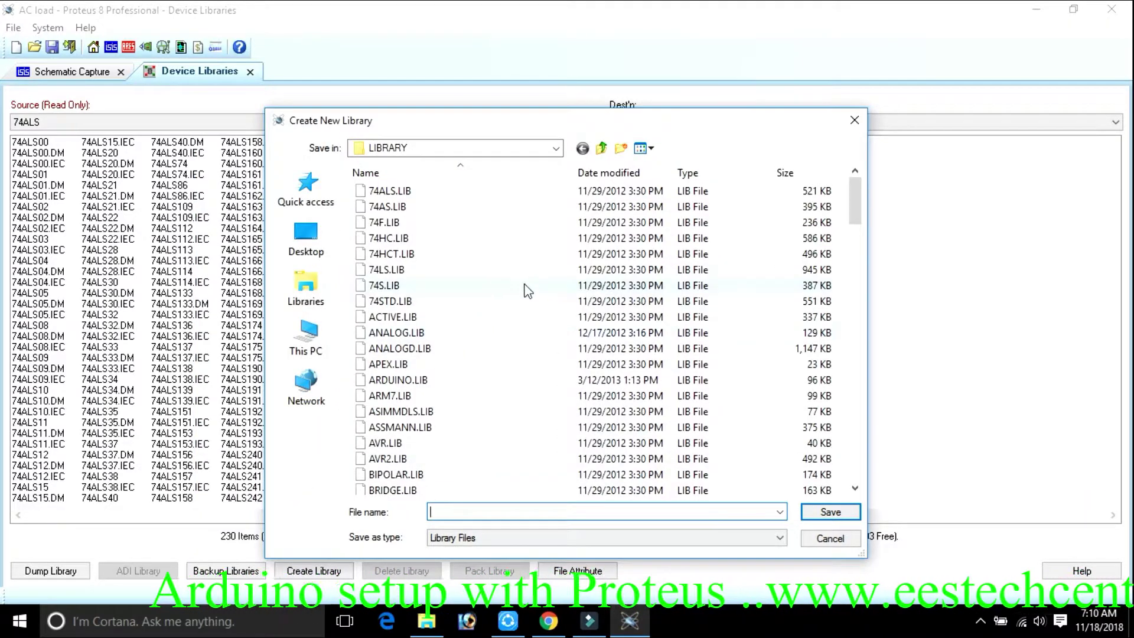
type("74S")
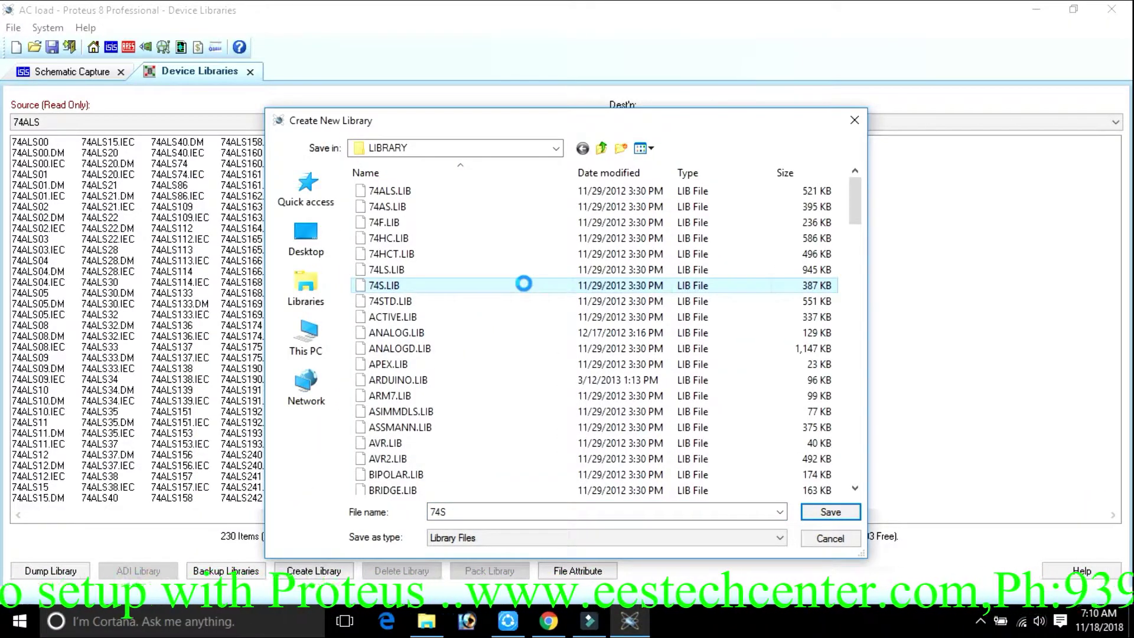
right_click(524, 289)
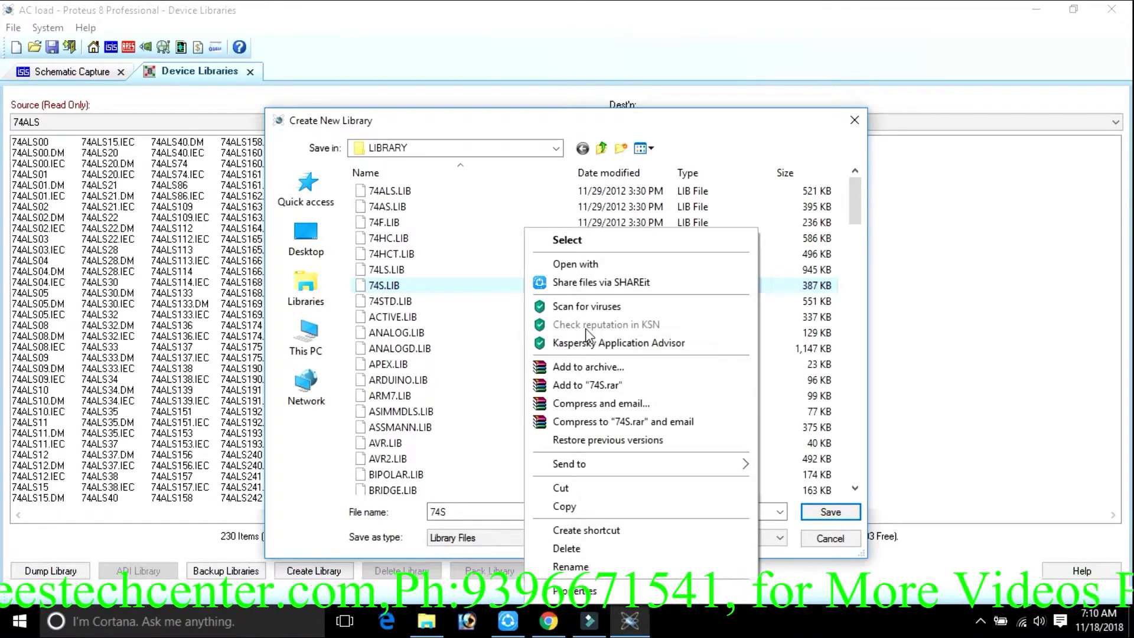
mouse_move(588, 474)
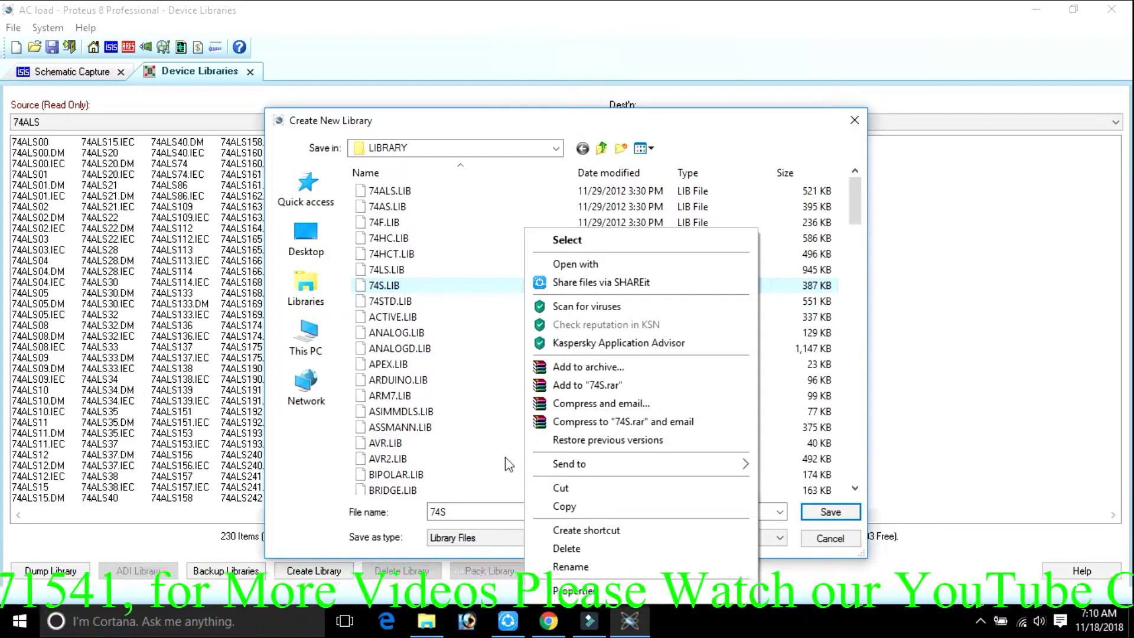
left_click(503, 429)
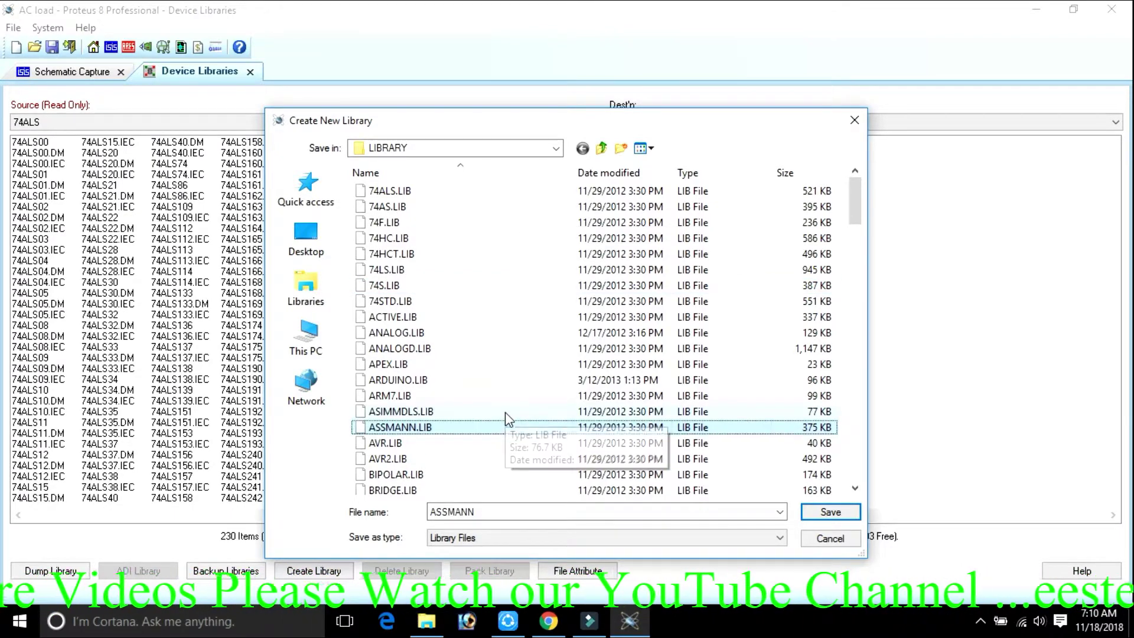
type("ArduinoTEP")
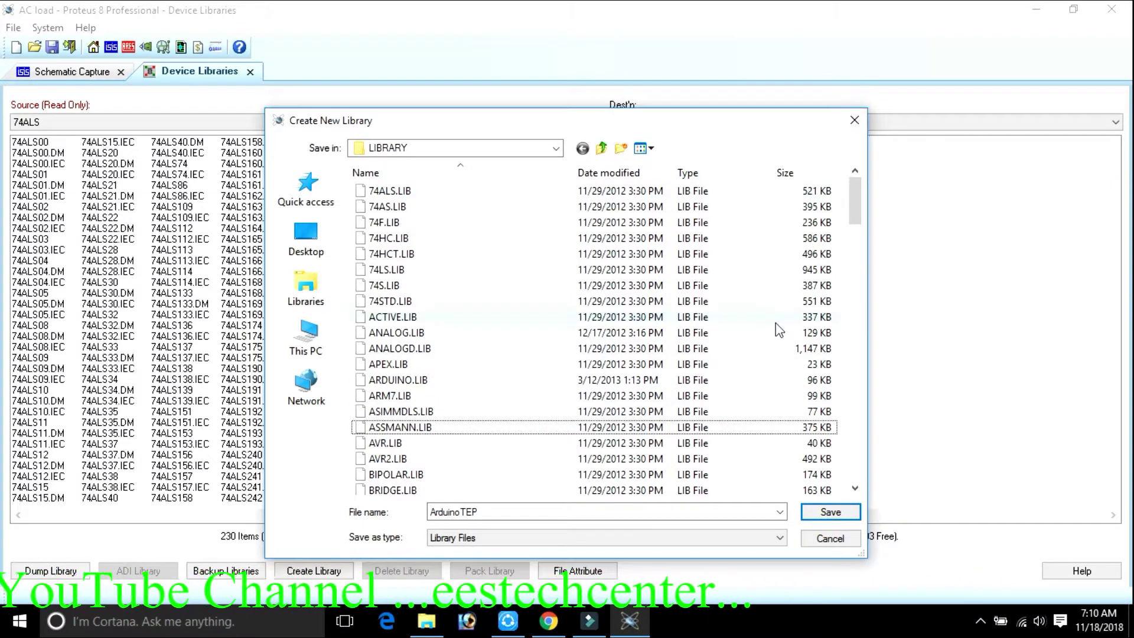
Check for ArduinoTEP.LIB in the LIBRARY folder and leave the library creation without replacing the existing file
left_click(856, 255)
left_click_drag(855, 255, 850, 463)
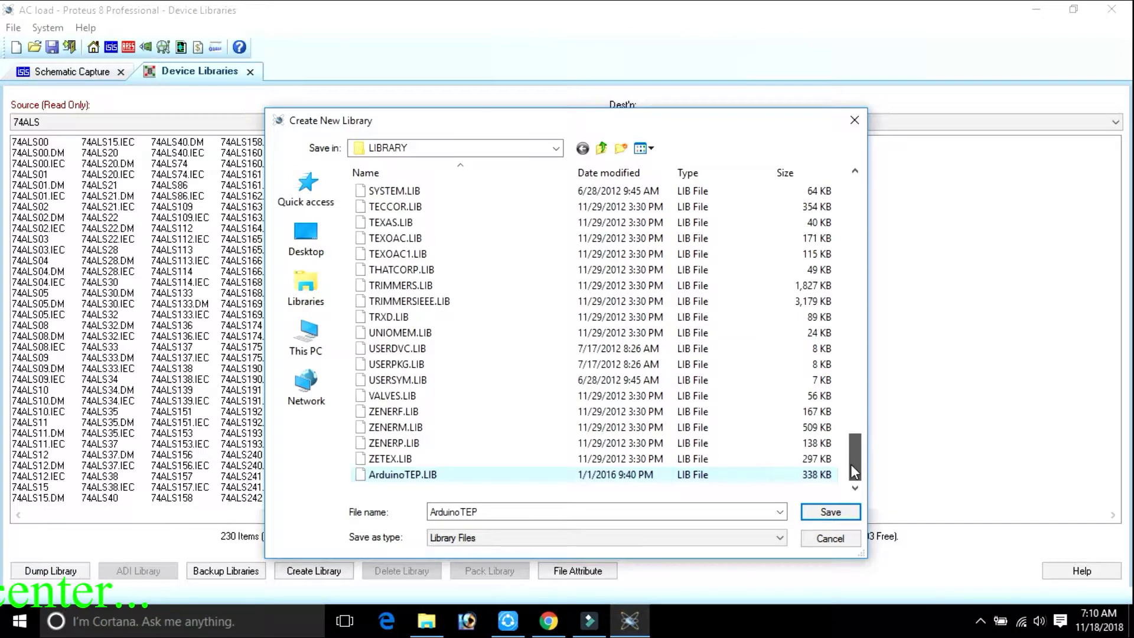
left_click(411, 476)
key("Escape")
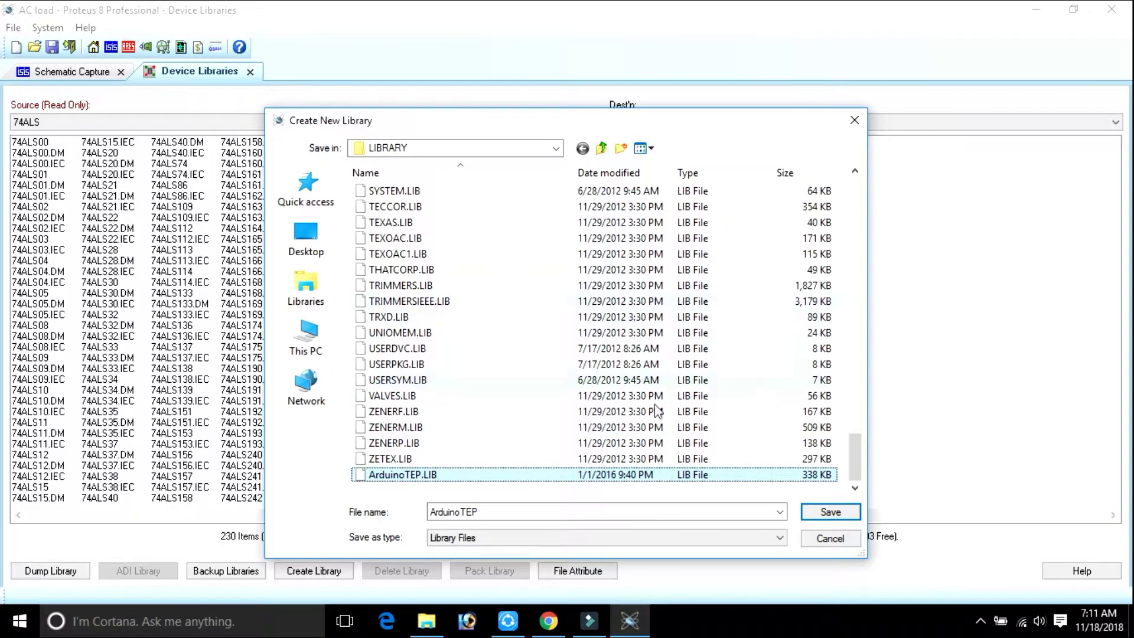
left_click(858, 513)
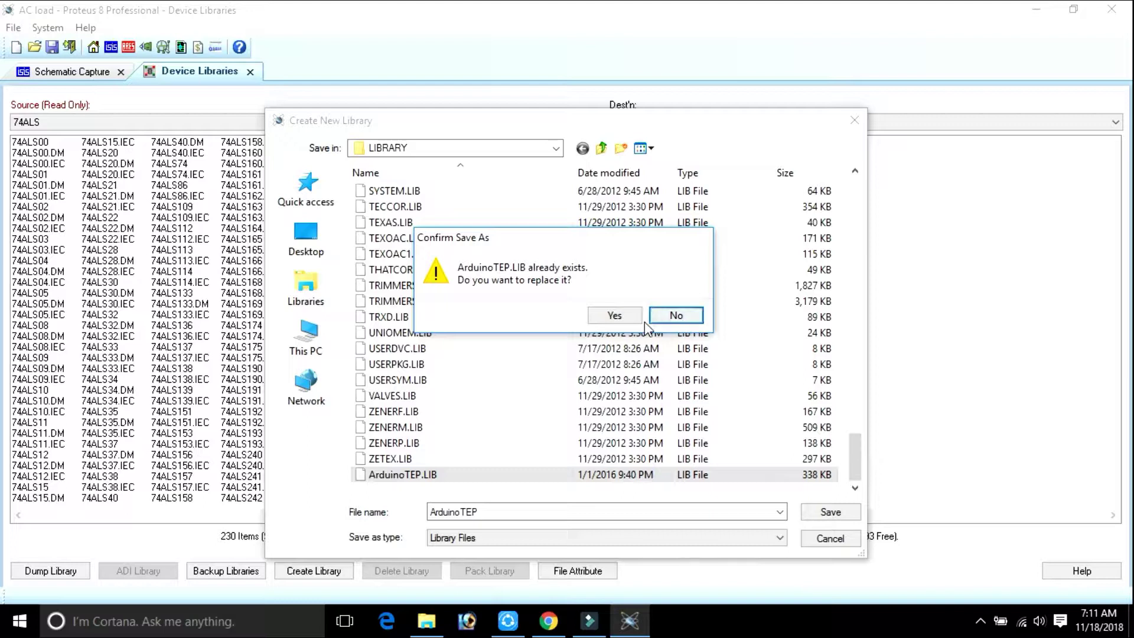
left_click(677, 319)
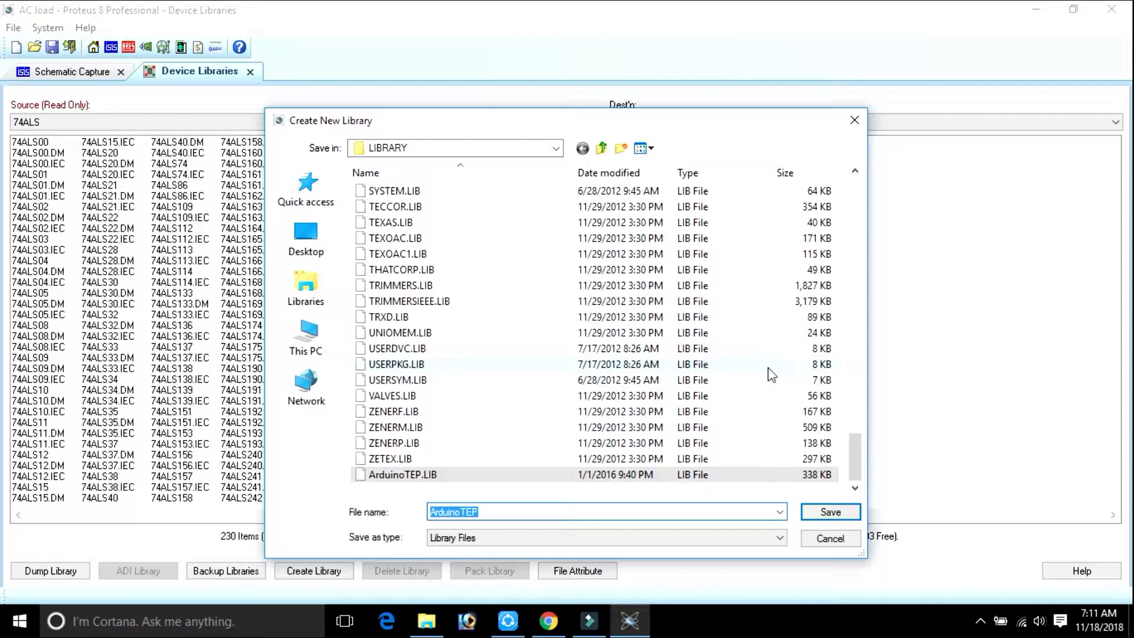
left_click(854, 120)
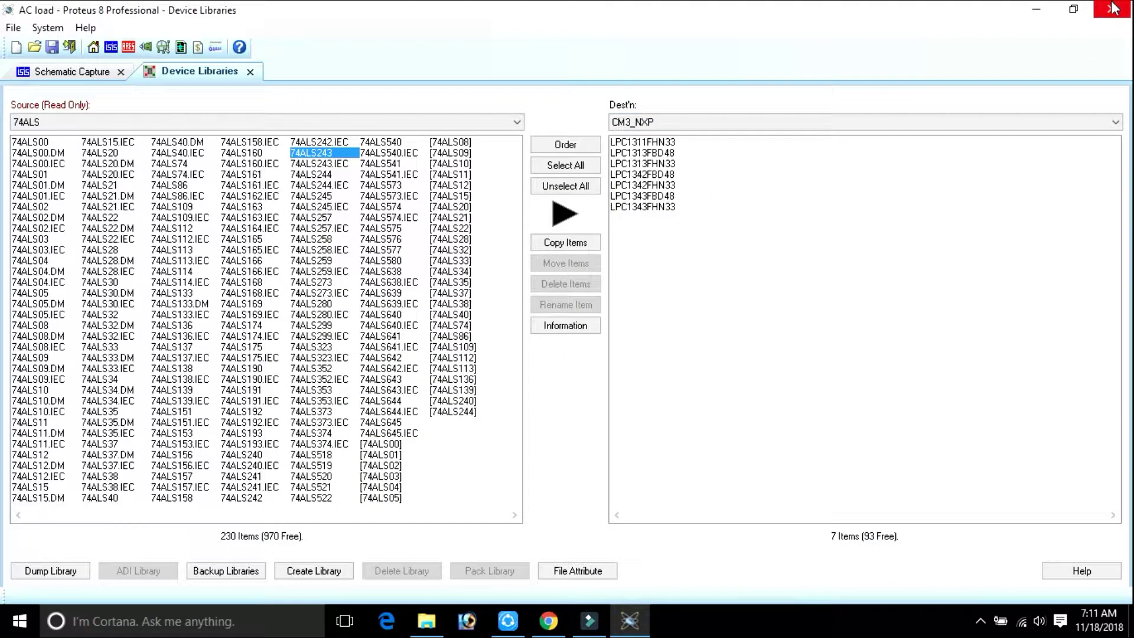
Return to the schematic, open the device picker and search for "arduino"
left_click(95, 71)
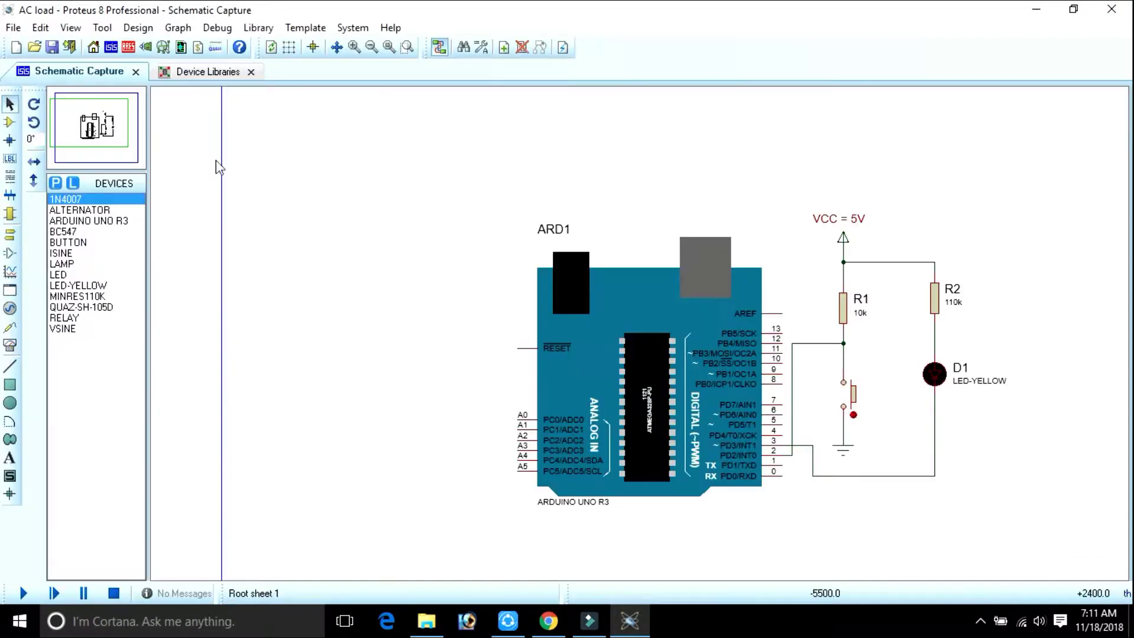
left_click(54, 183)
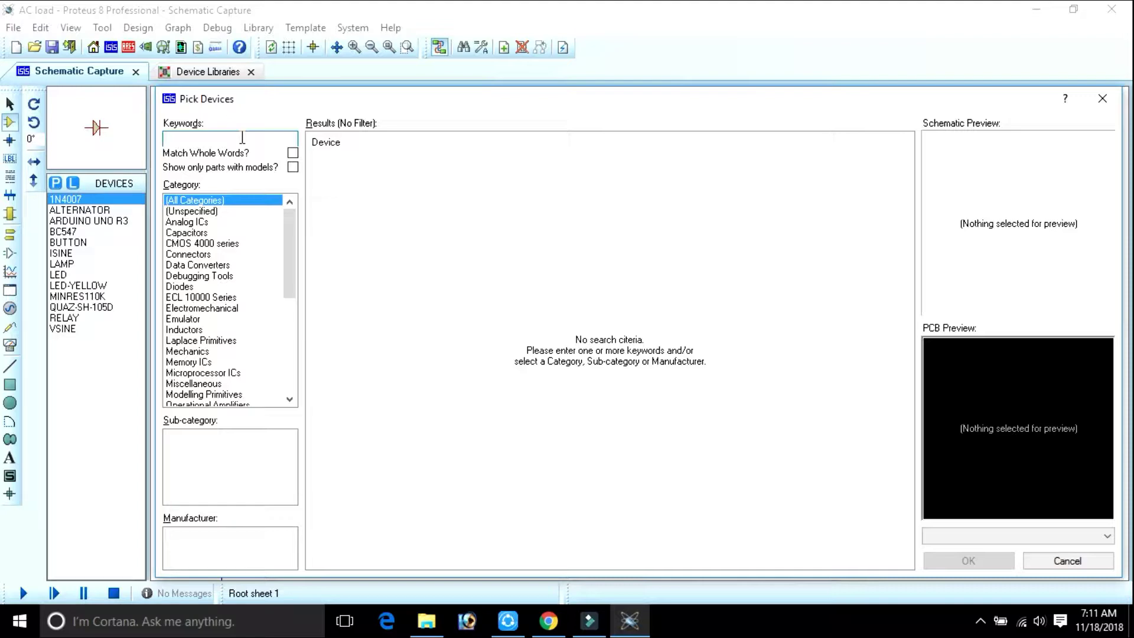
type("4")
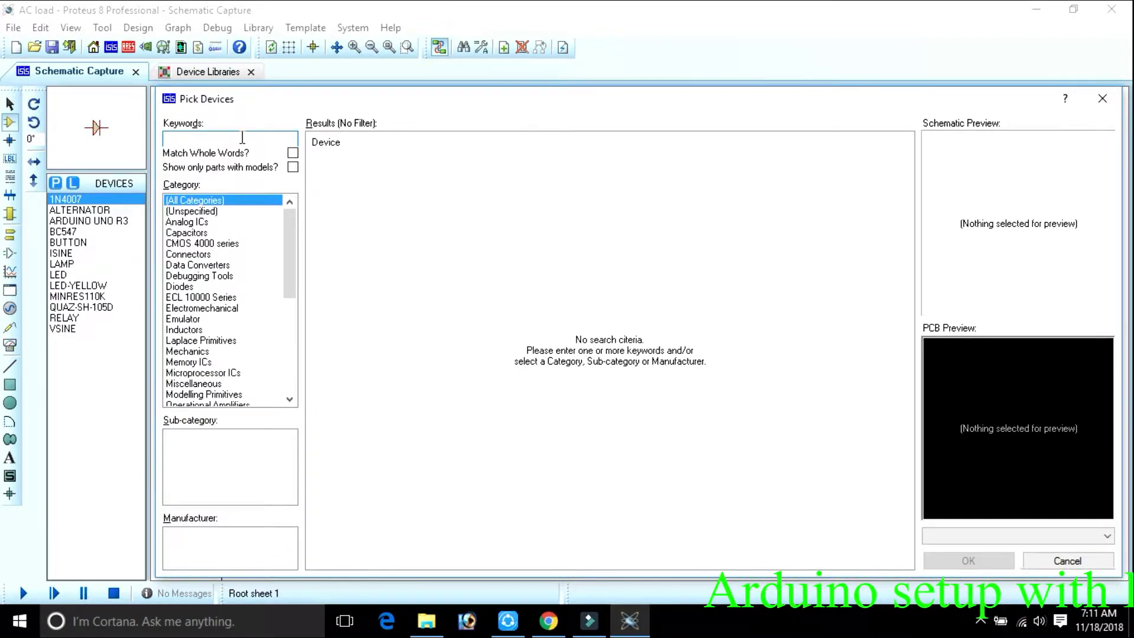
type("a")
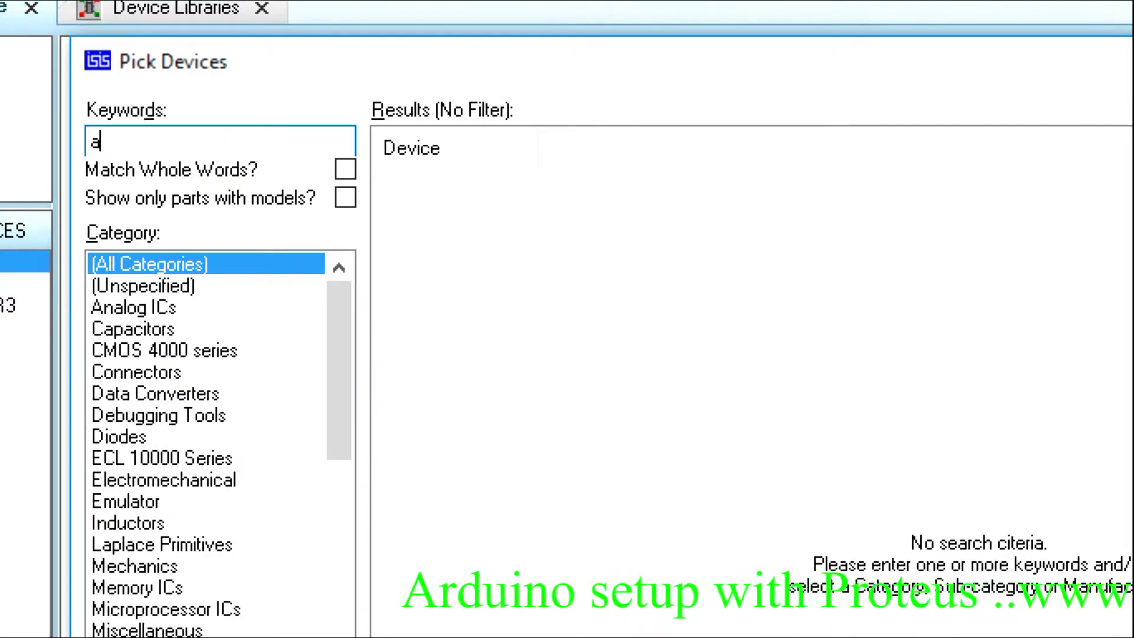
type("rduino")
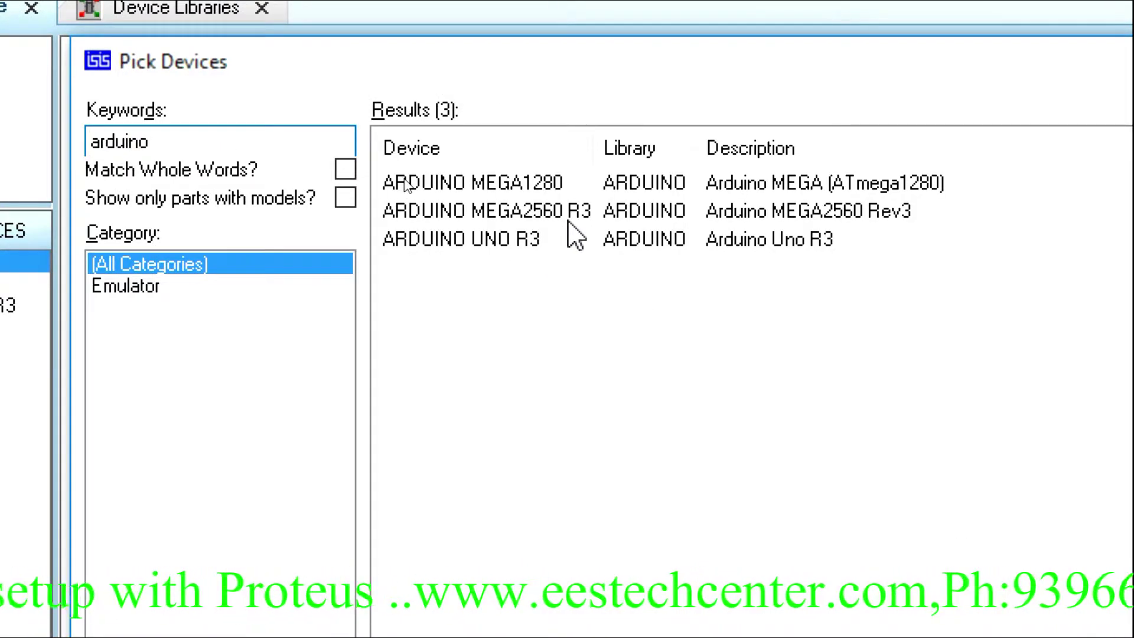
Preview the ARDUINO MEGA1280 and MEGA2560 R3, and pick the ARDUINO UNO R3 for placement
left_click(558, 186)
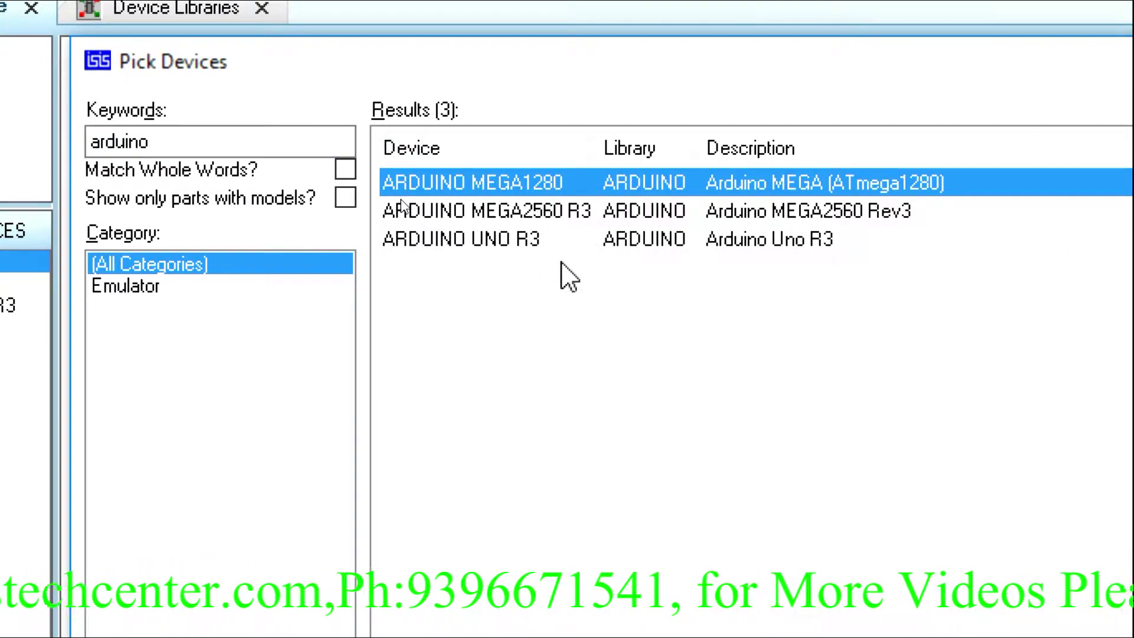
left_click(540, 211)
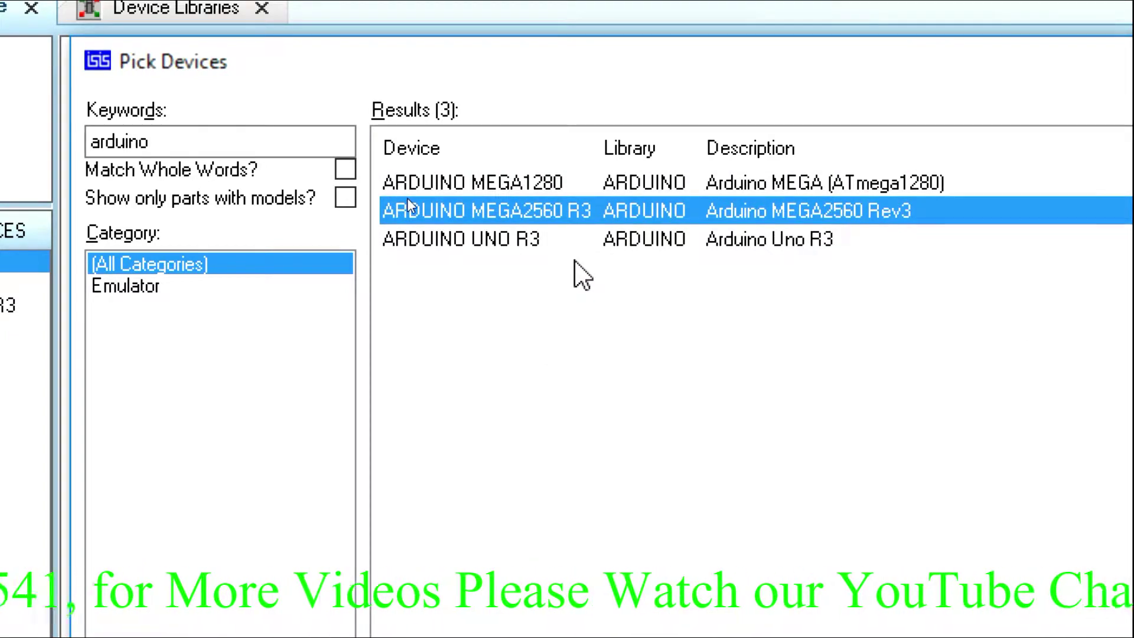
left_click(483, 239)
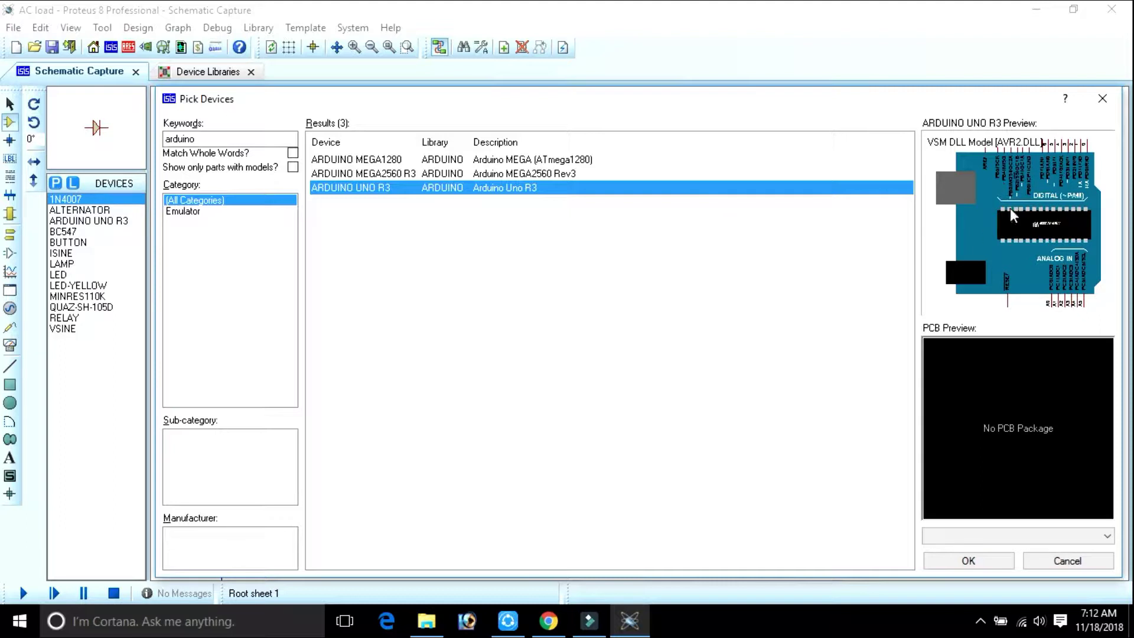
double_click(457, 189)
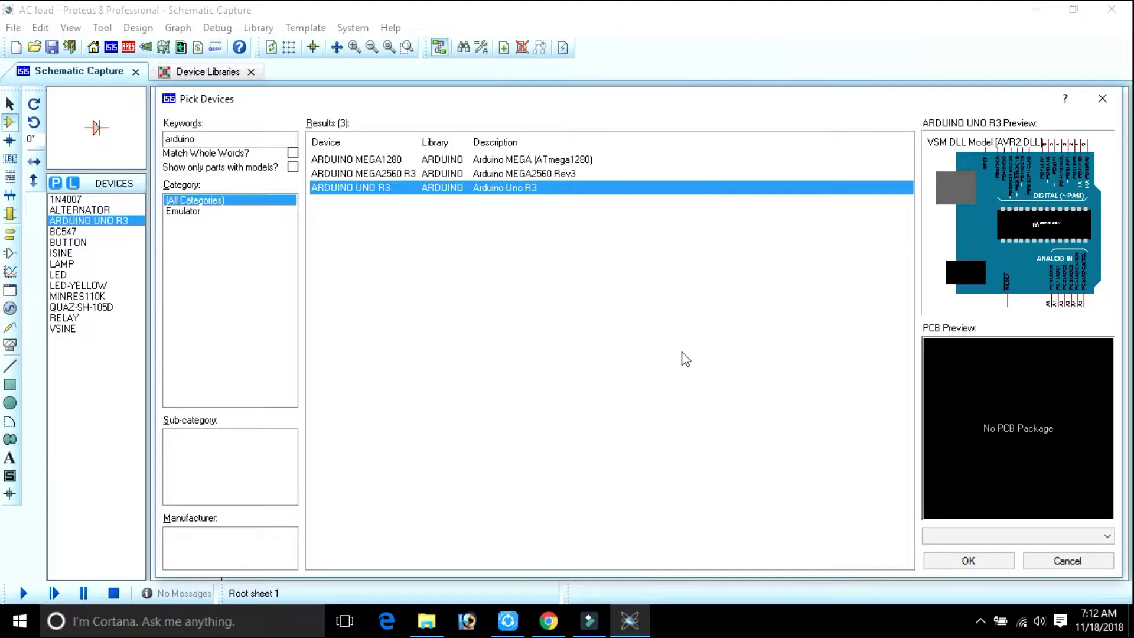
left_click(981, 562)
Place a second Arduino UNO R3 in the empty area beside the ARD1 board and delete it again
left_click(362, 276)
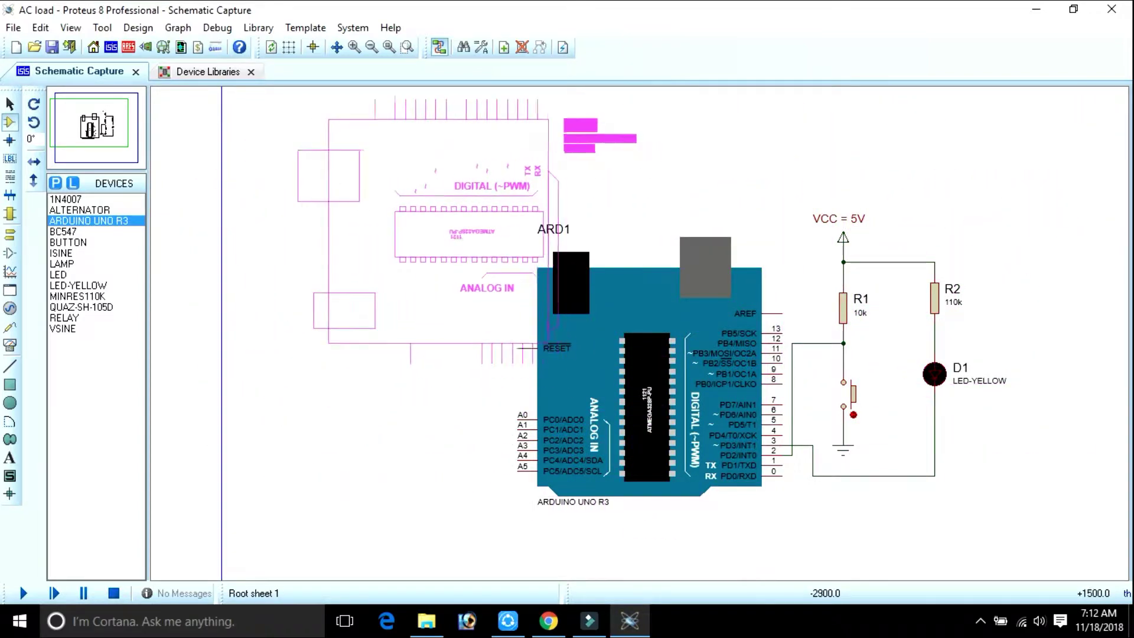
left_click(377, 257)
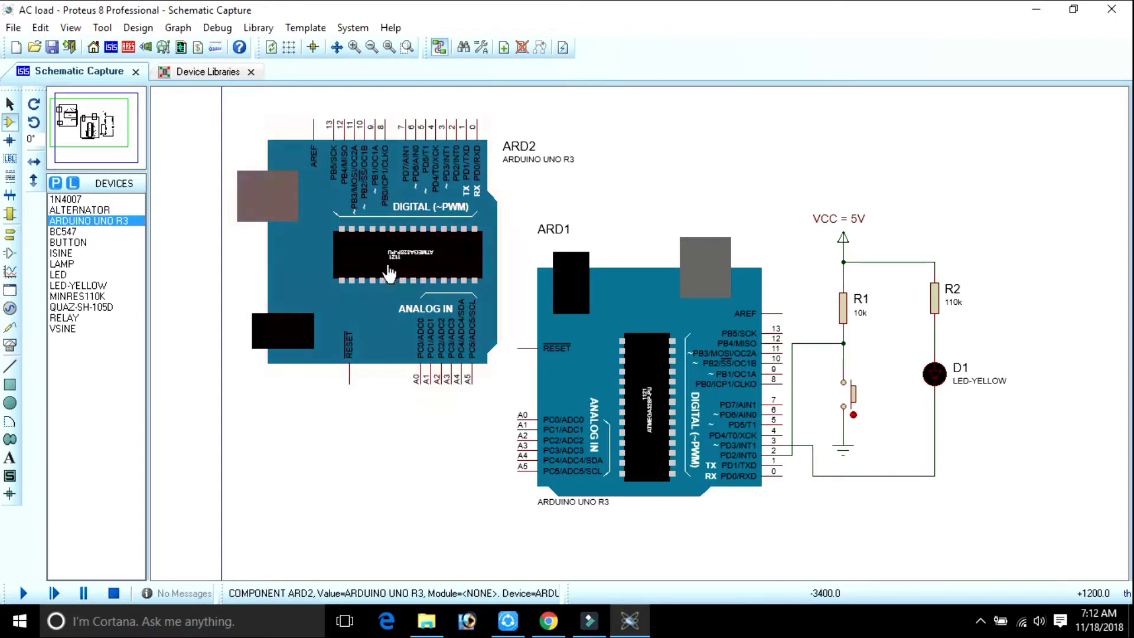
left_click(396, 254)
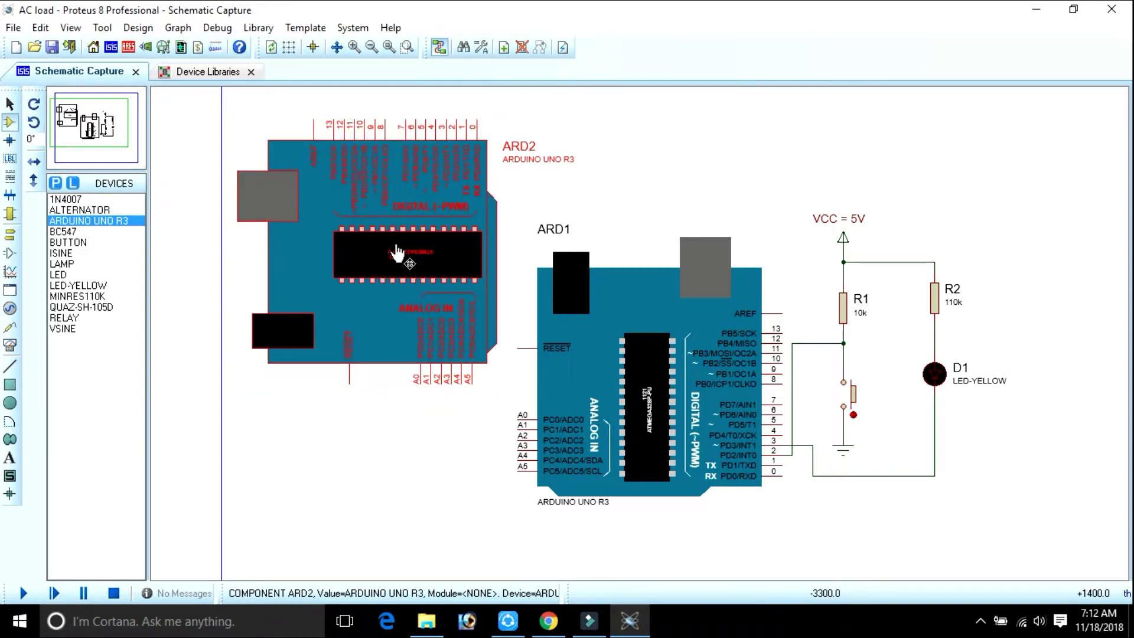
key("Delete")
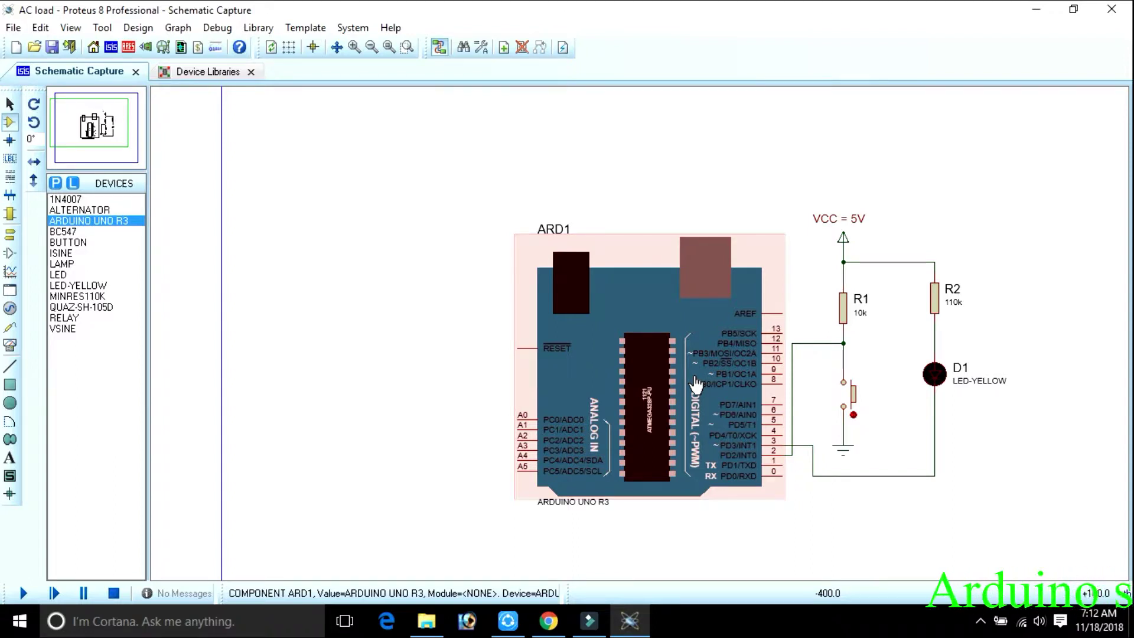
Open the ARD1 board's properties and browse for its program file, closing the file browser without choosing one
double_click(663, 344)
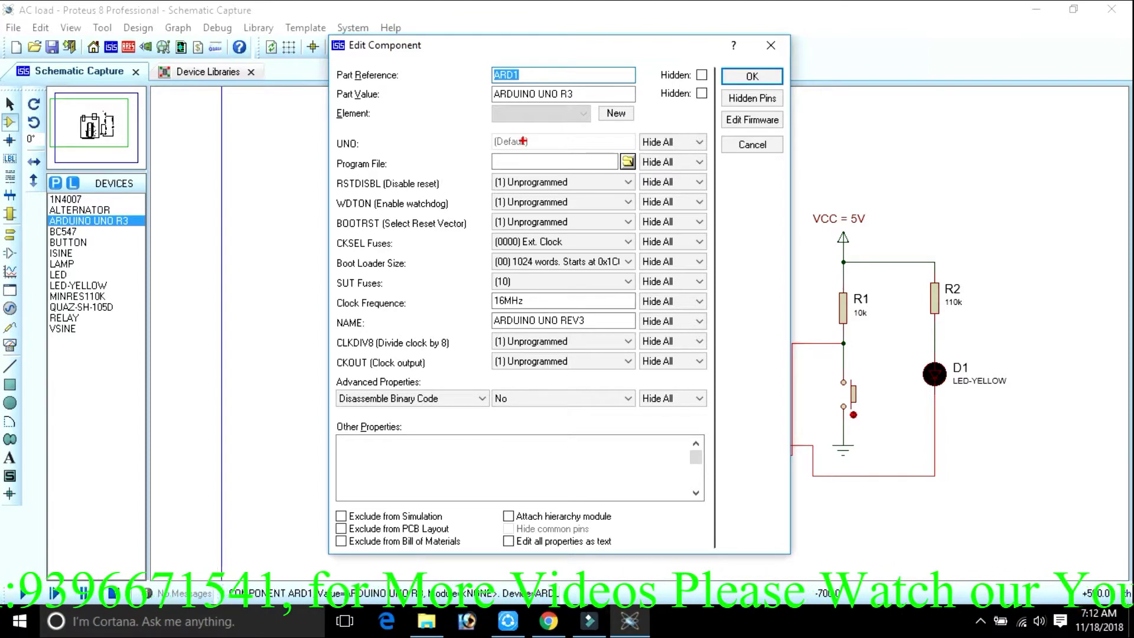
mouse_move(522, 141)
left_mouse_down()
mouse_move(478, 141)
mouse_move(477, 176)
mouse_move(560, 195)
mouse_move(638, 174)
mouse_move(638, 146)
mouse_move(496, 133)
left_mouse_up()
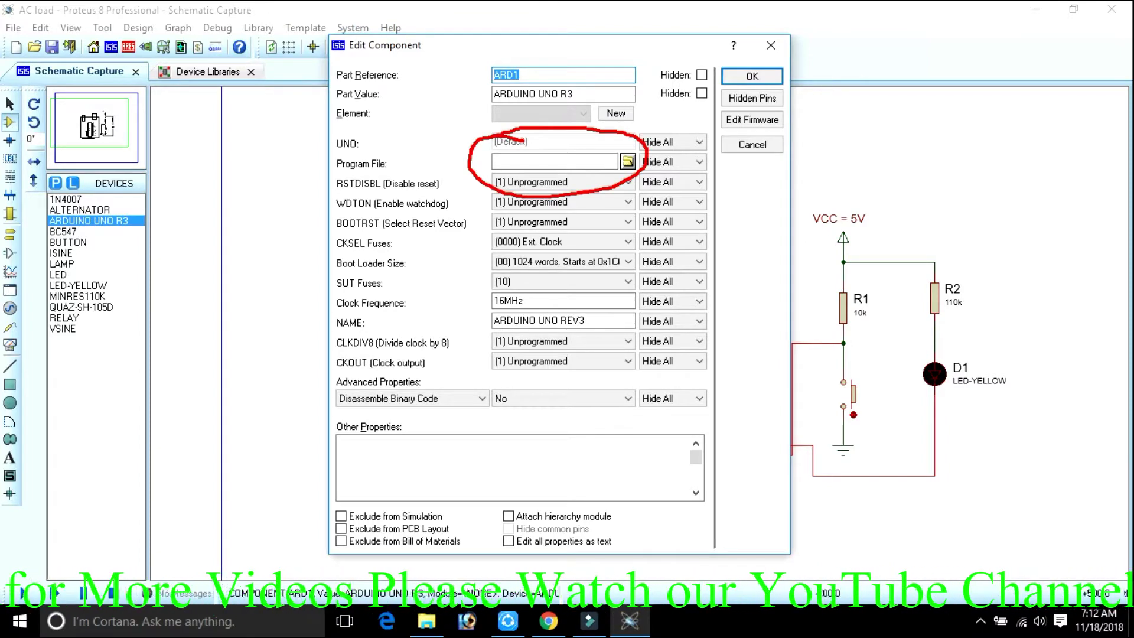
key("Escape")
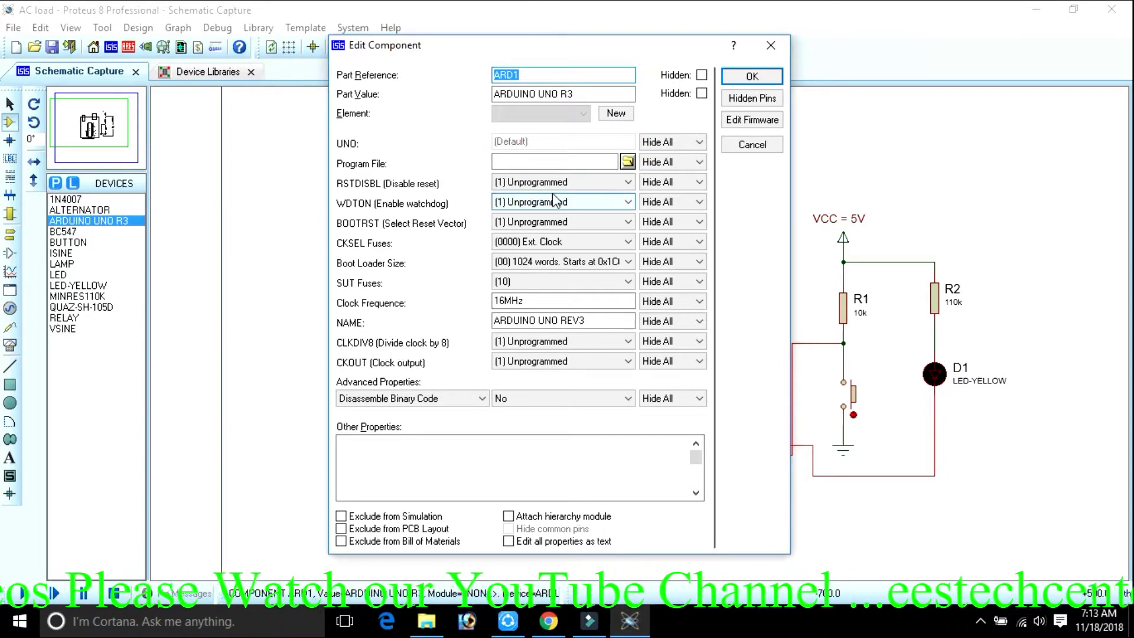
left_click(627, 162)
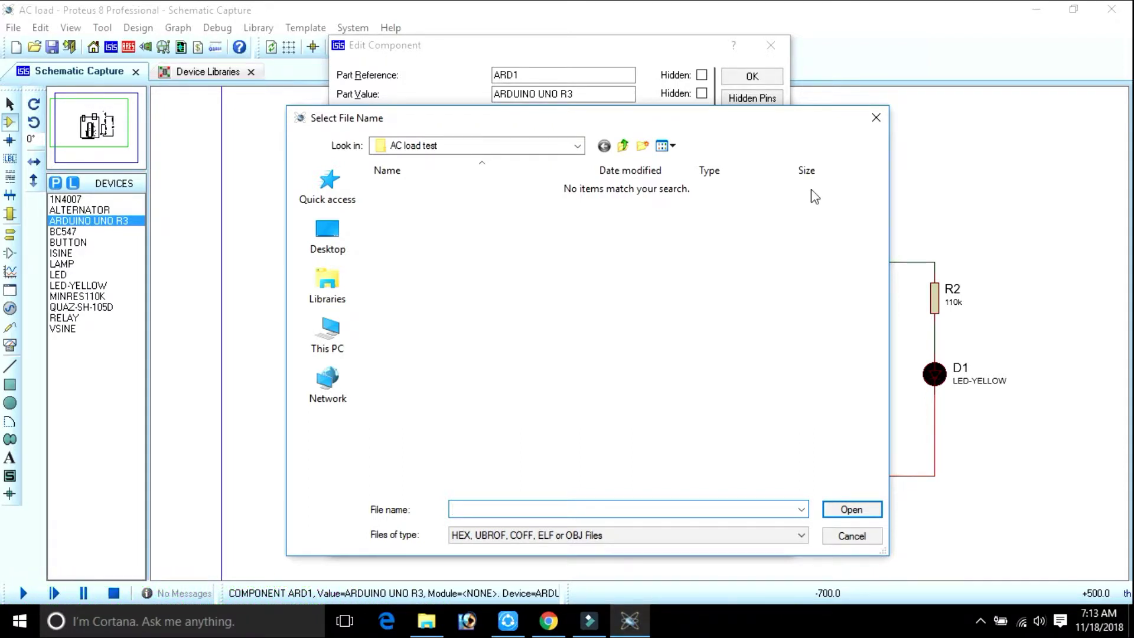
left_click(876, 119)
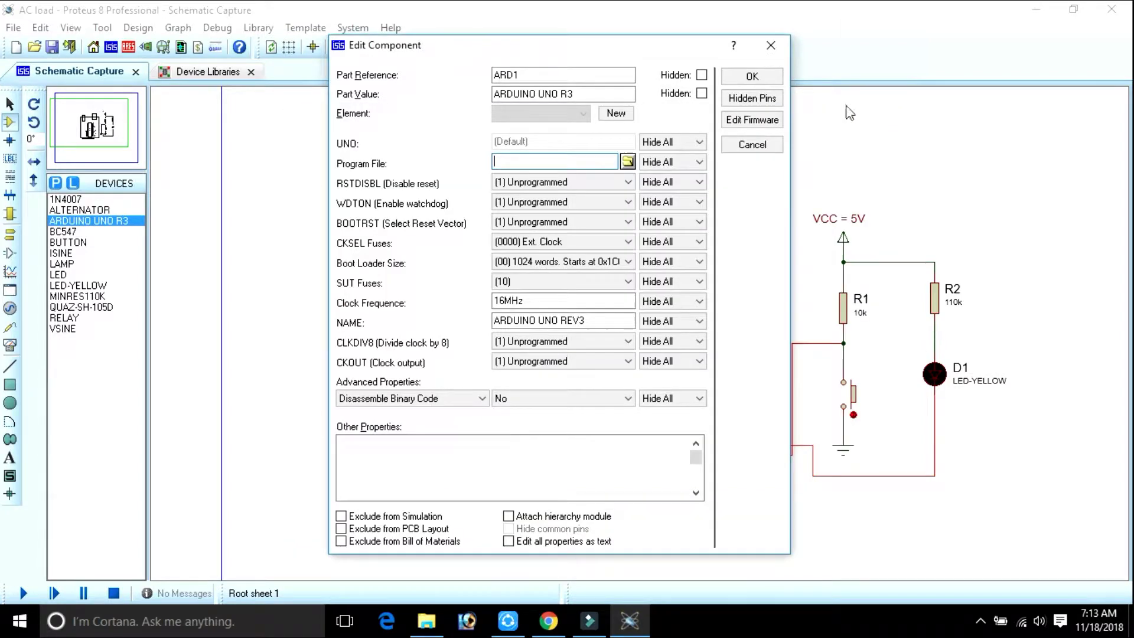
Leave the ARD1 properties, close the Downloads folder and switch to the Arduino IDE to review the led_blink sketch's ledpin declaration
left_click(772, 47)
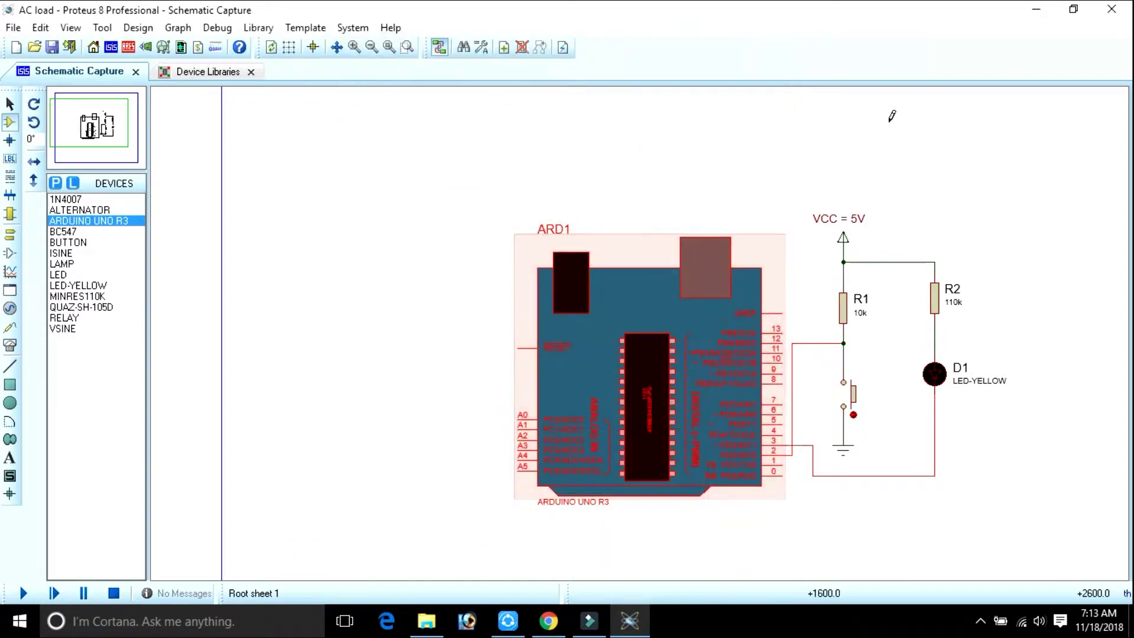
left_click(1039, 8)
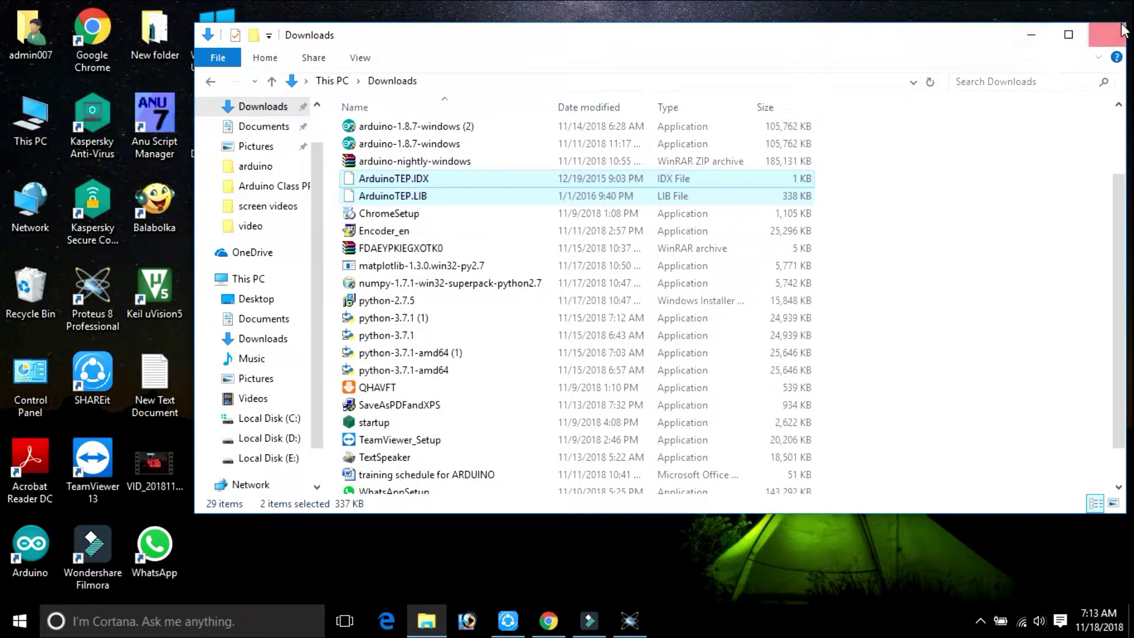
left_click(1120, 37)
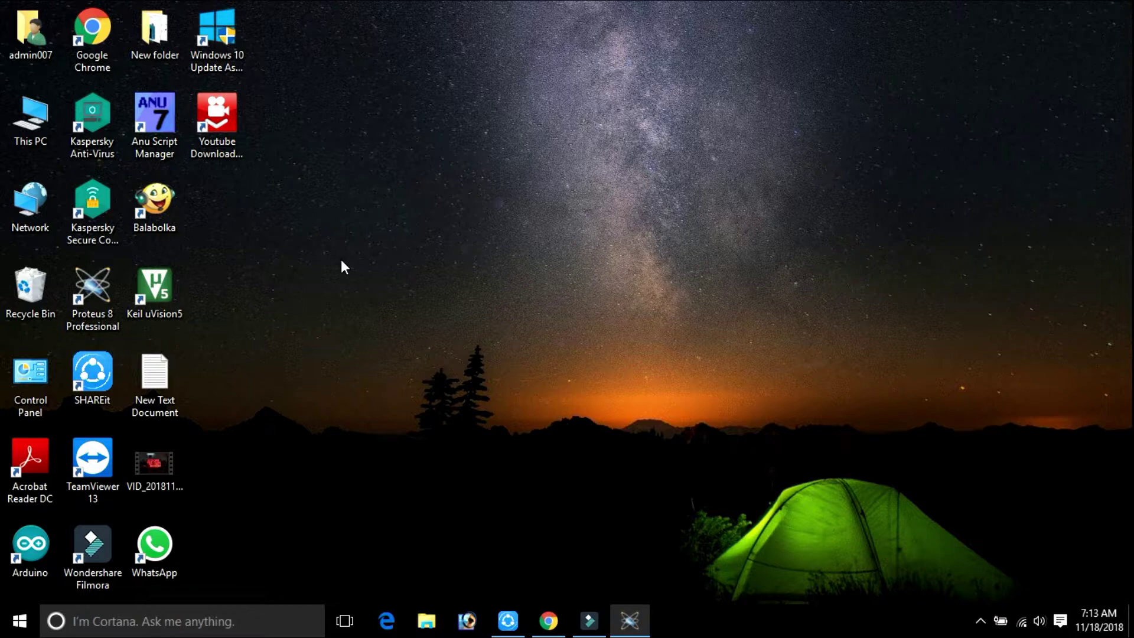
double_click(30, 544)
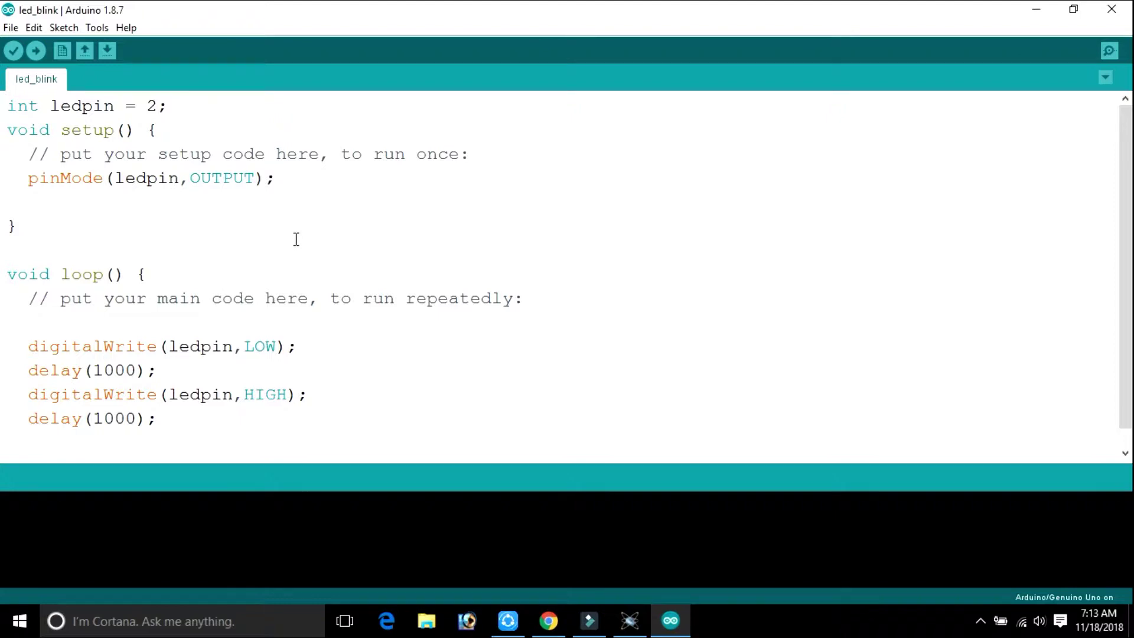
scroll(296, 237, "down", 1)
scroll(296, 237, "up", 1)
left_click_drag(50, 106, 169, 105)
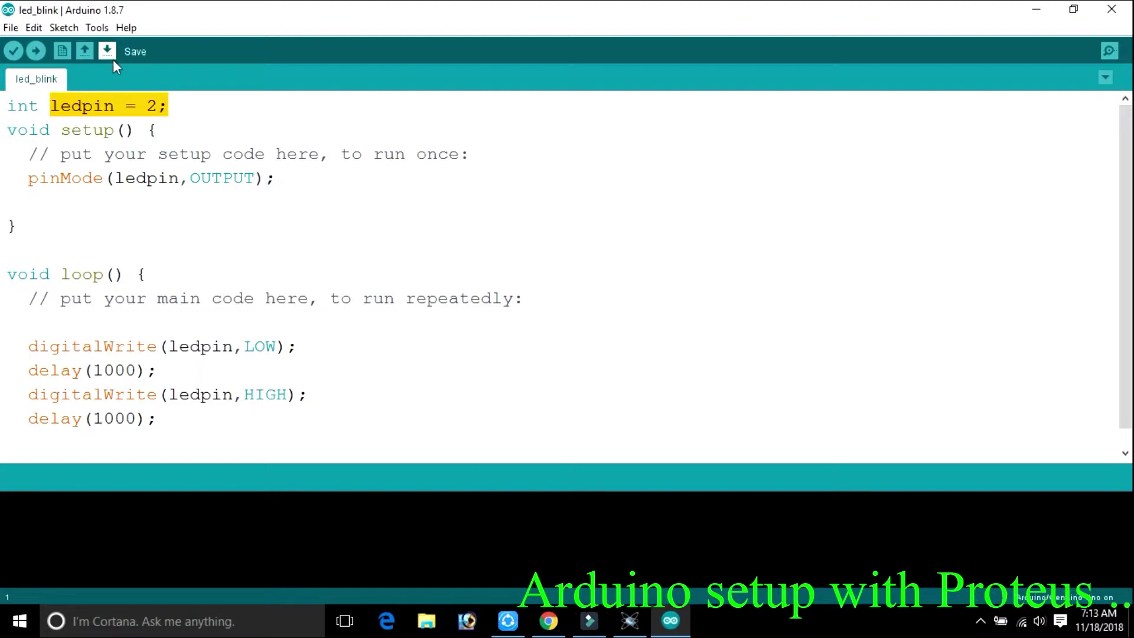
Check in the Arduino preferences that verbose output during compilation is enabled, and confirm the settings
left_click(10, 29)
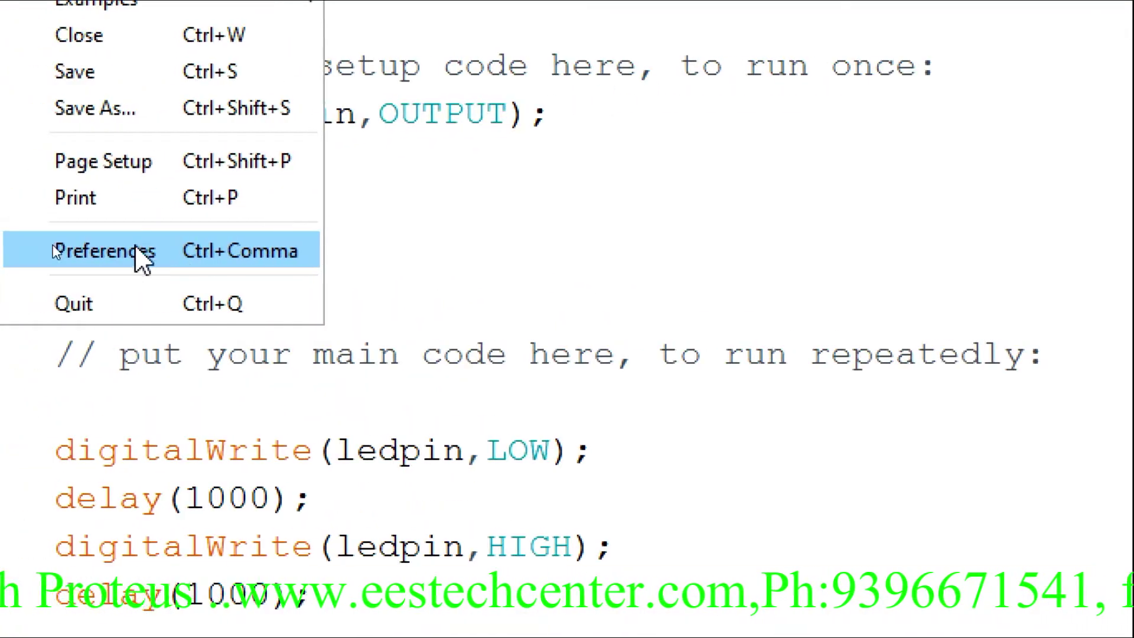
left_click(157, 242)
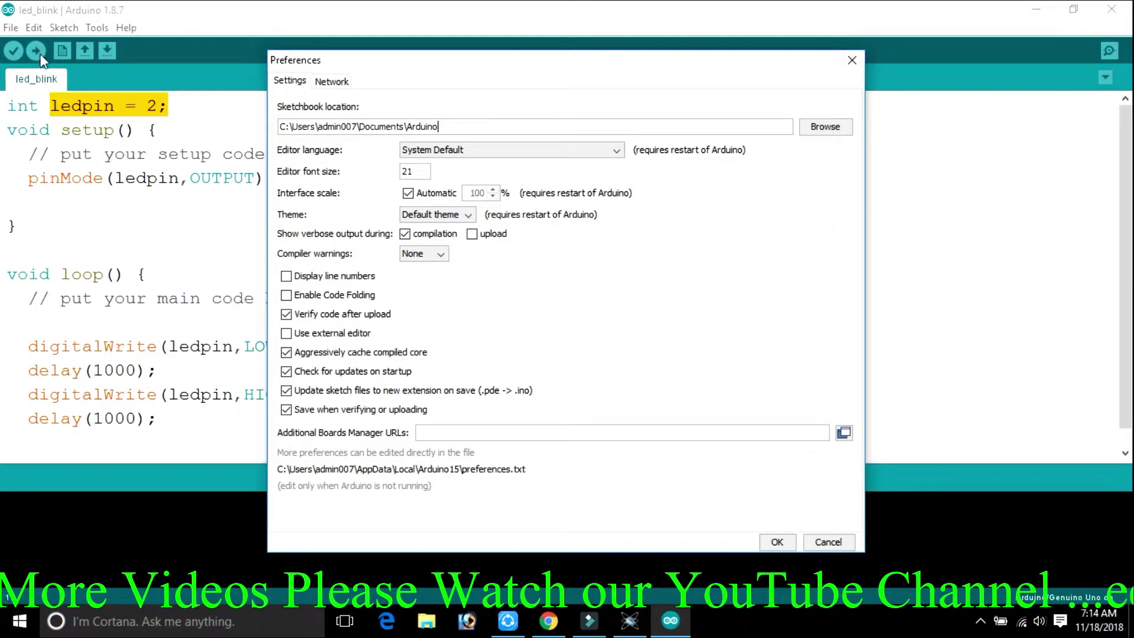
left_click(851, 60)
left_click(10, 28)
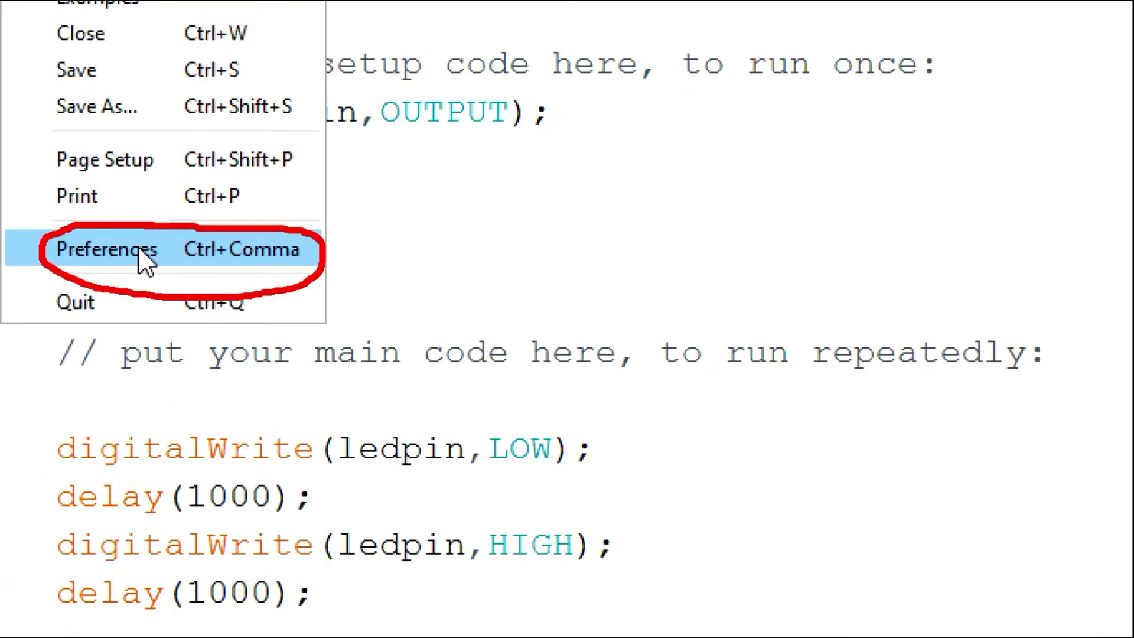
left_click(138, 247)
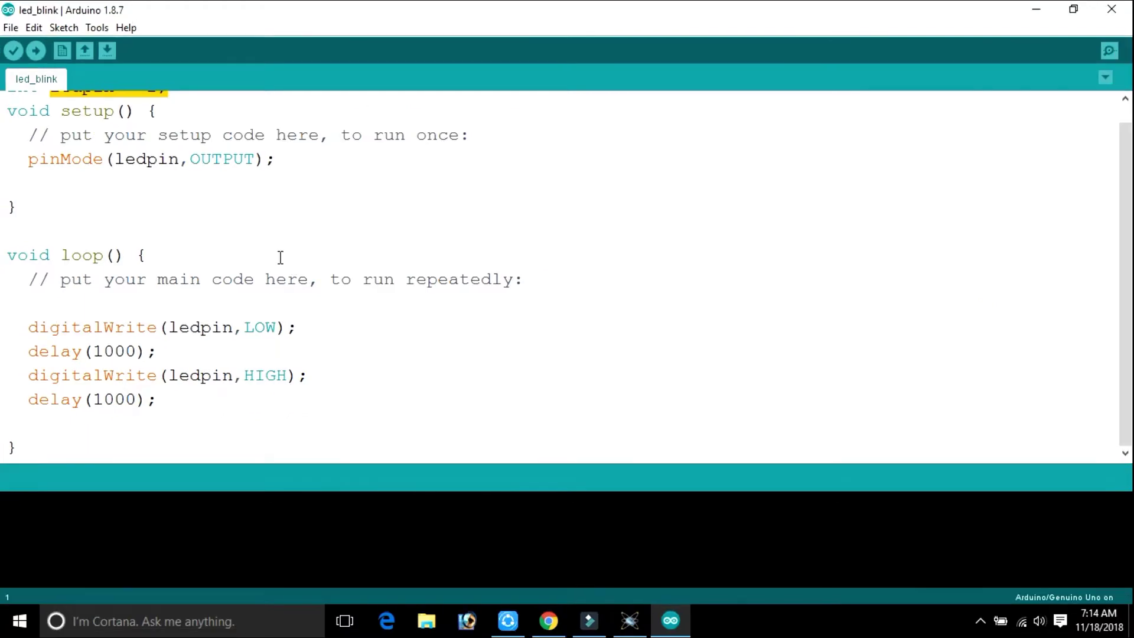
left_click(17, 27)
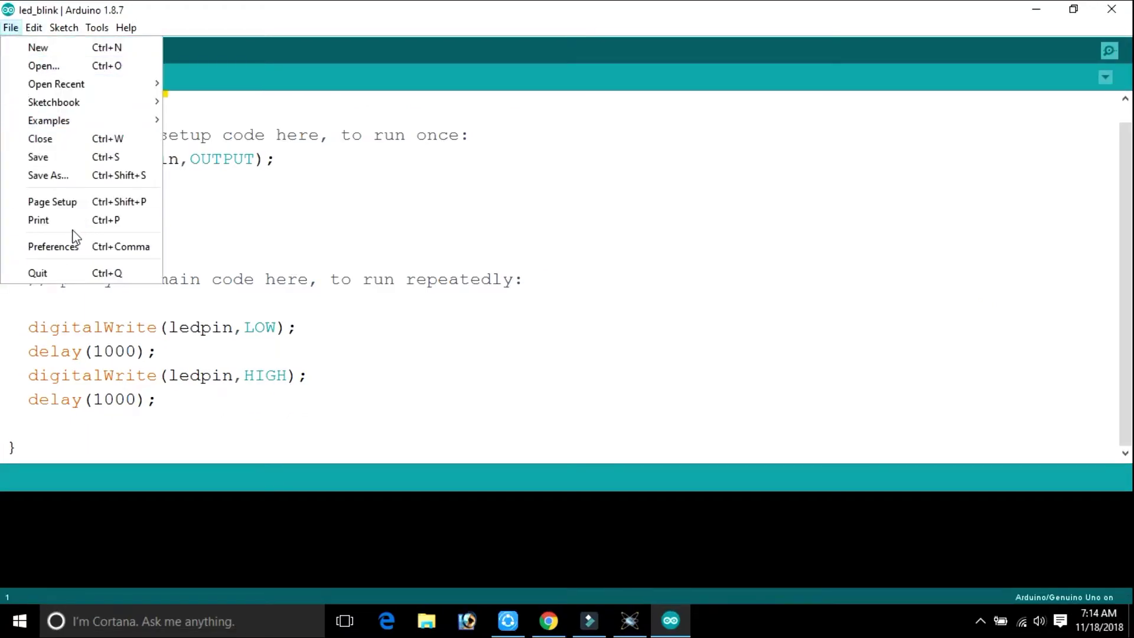
left_click(93, 245)
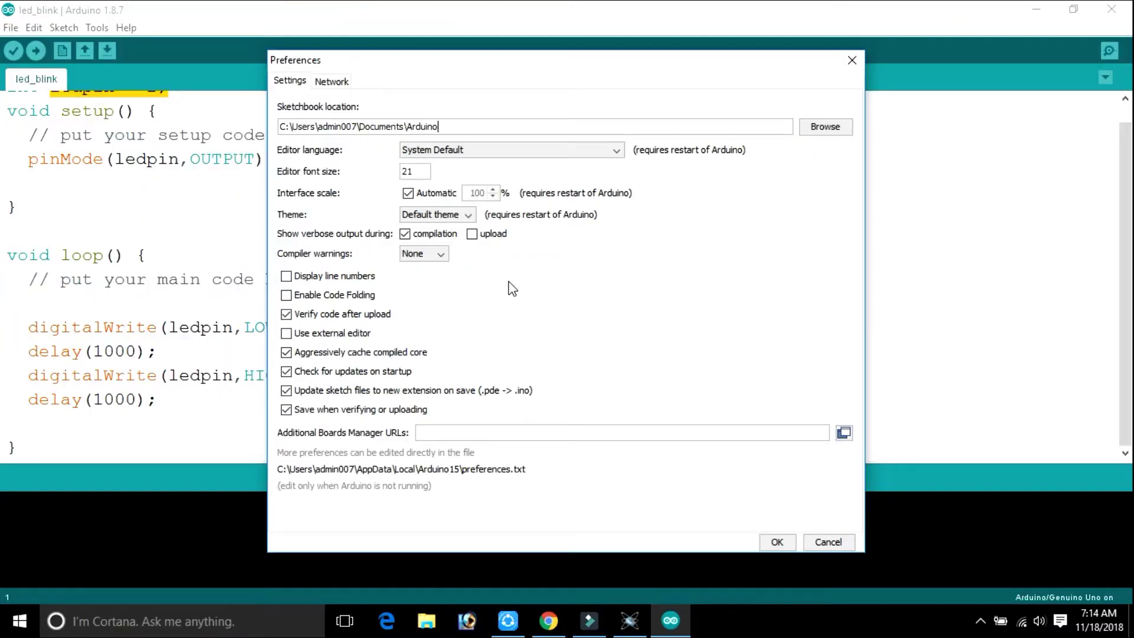
left_click(777, 543)
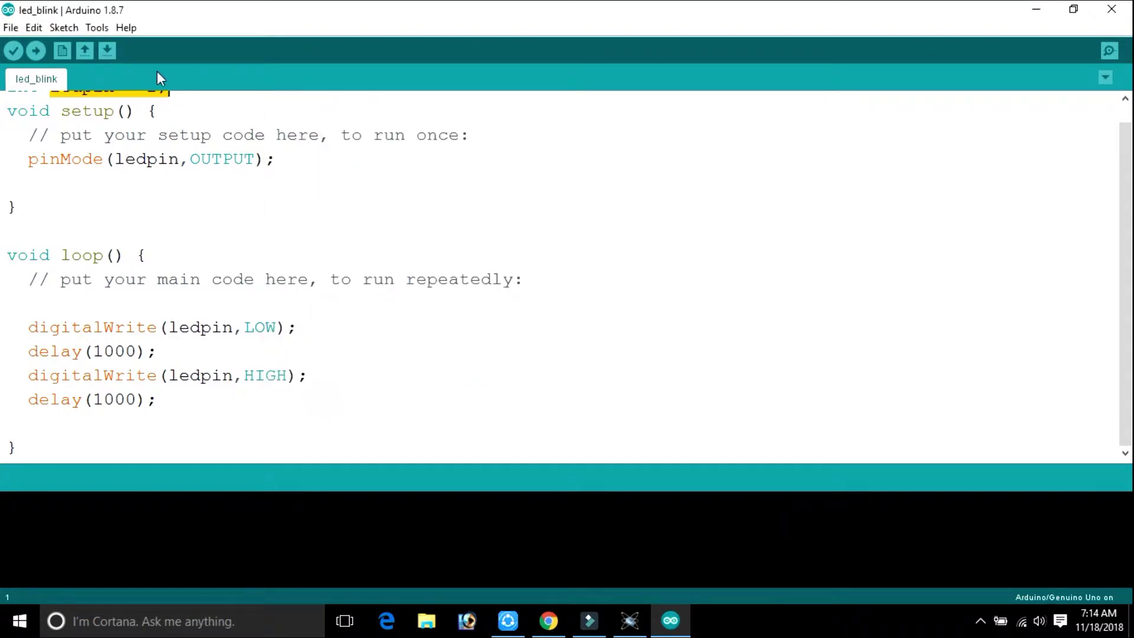
Export the compiled binary of the led_blink sketch
left_click(64, 28)
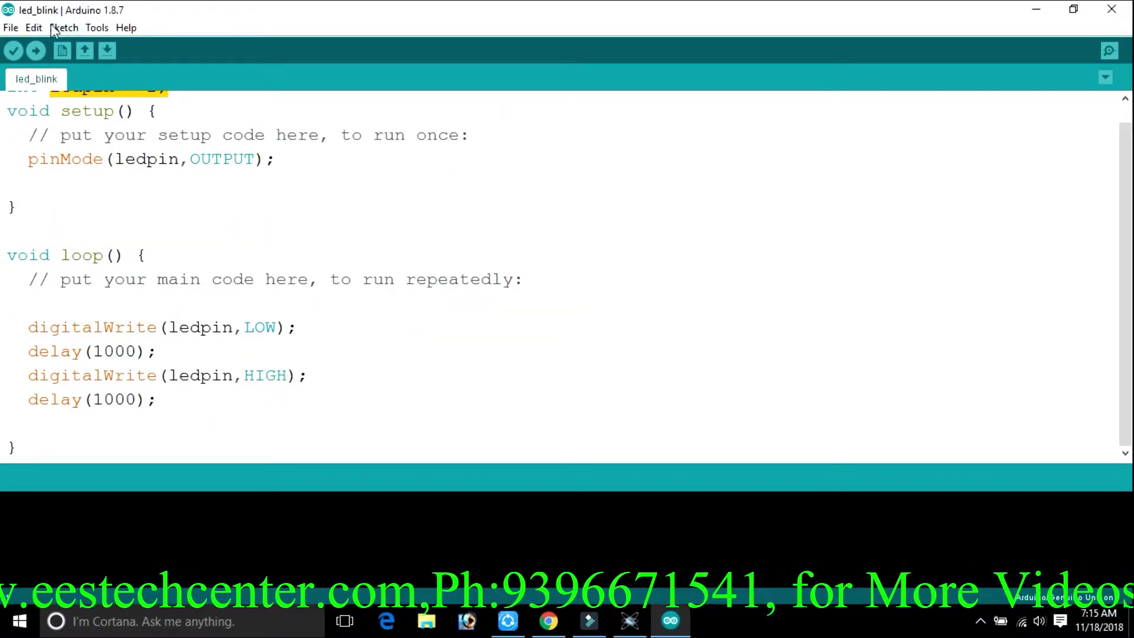
left_click(63, 28)
left_click(140, 104)
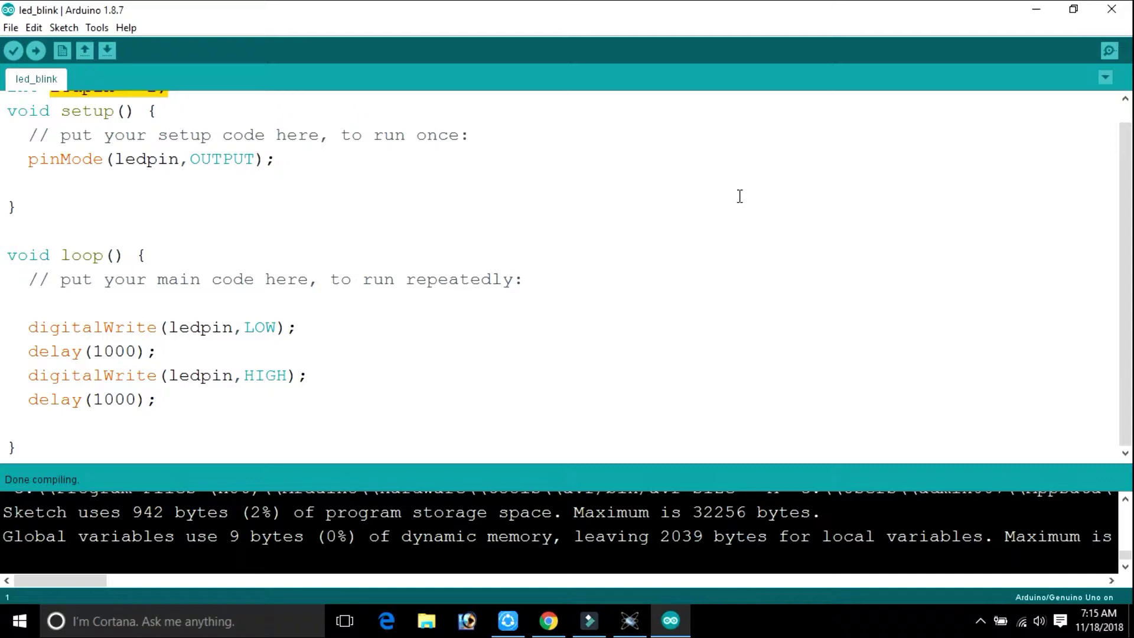
Switch to File Explorer and go to the arduino folder inside elegant on Local Disk (E:)
left_click(1037, 11)
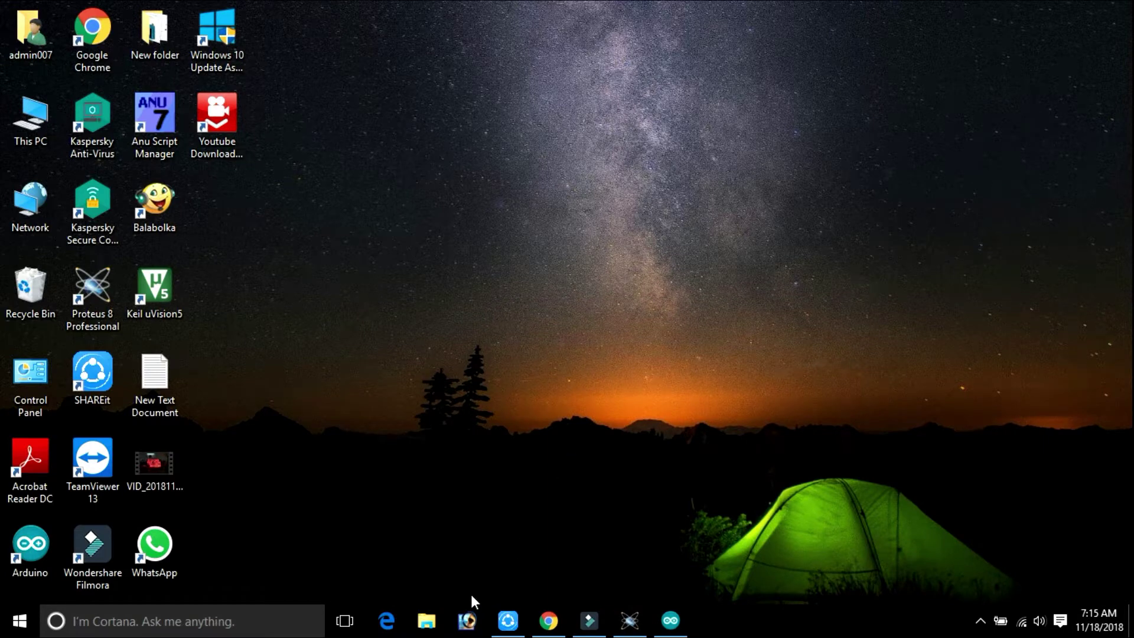
left_click(426, 620)
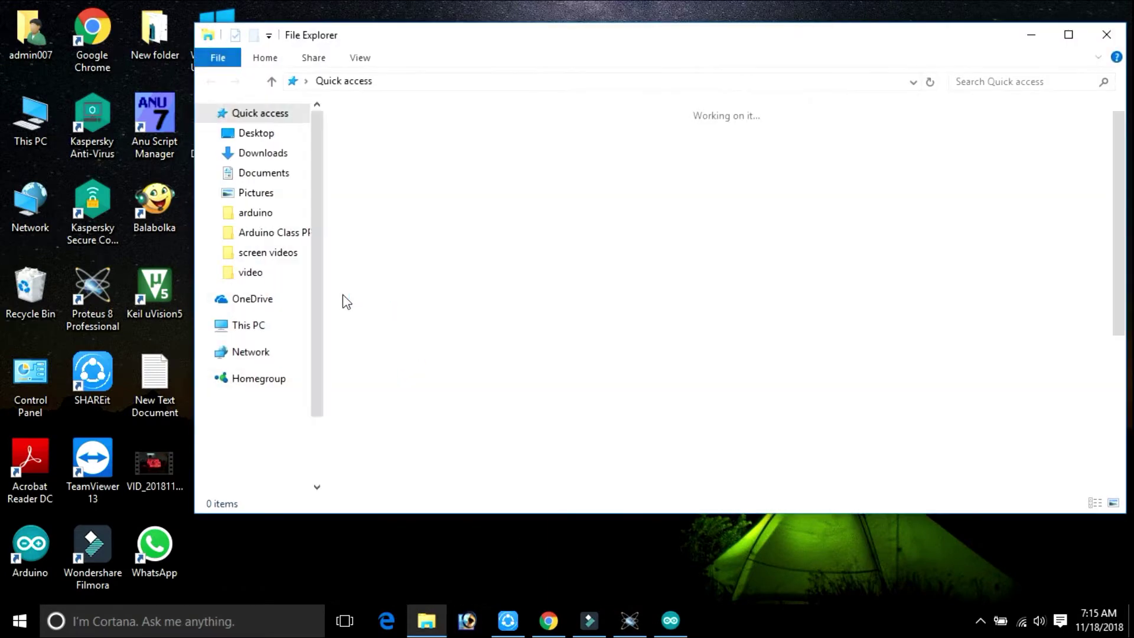
left_click(252, 325)
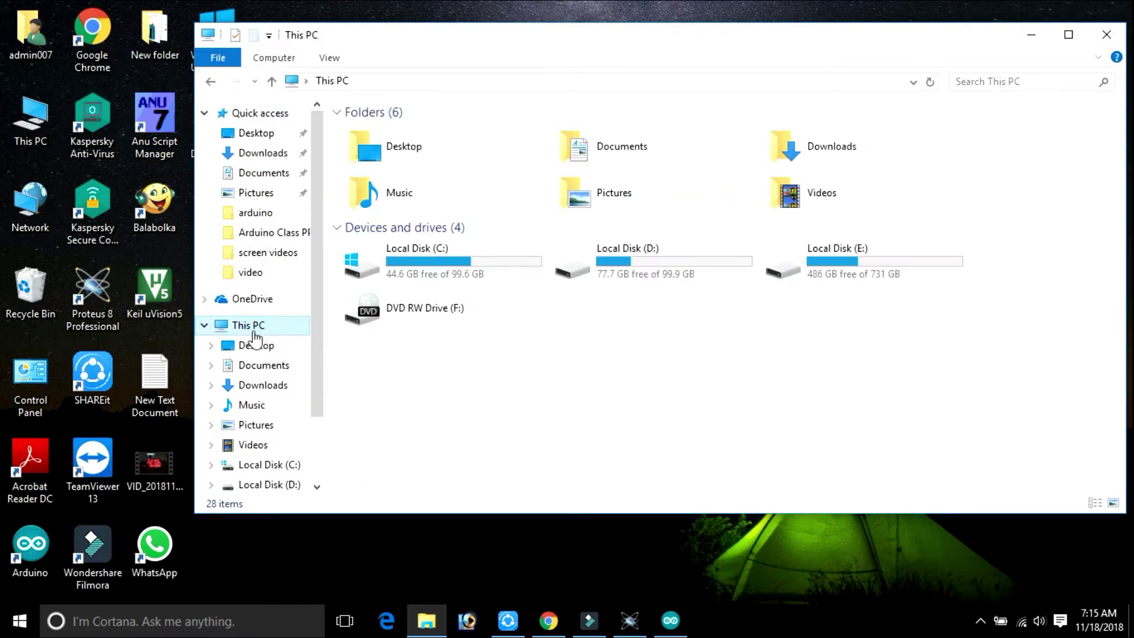
double_click(871, 266)
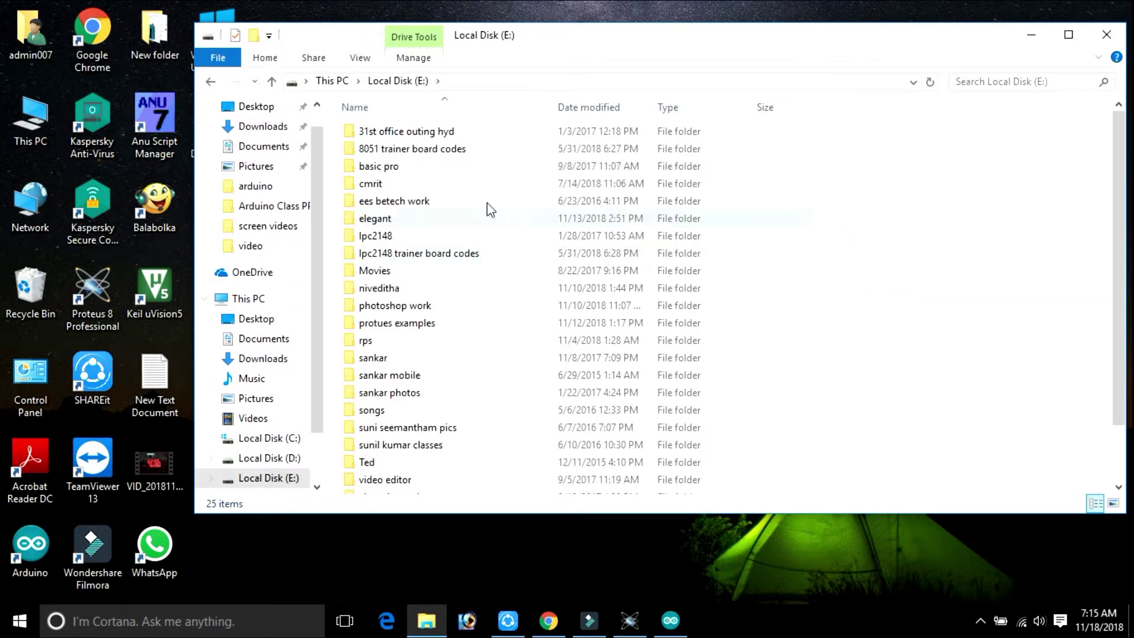
double_click(410, 224)
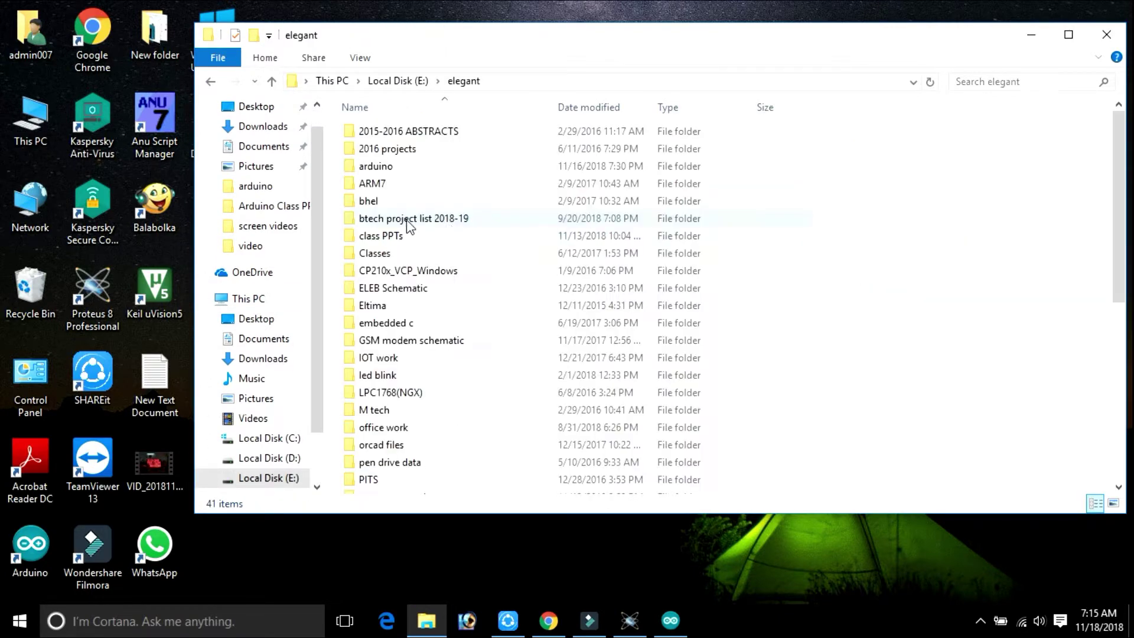
double_click(438, 169)
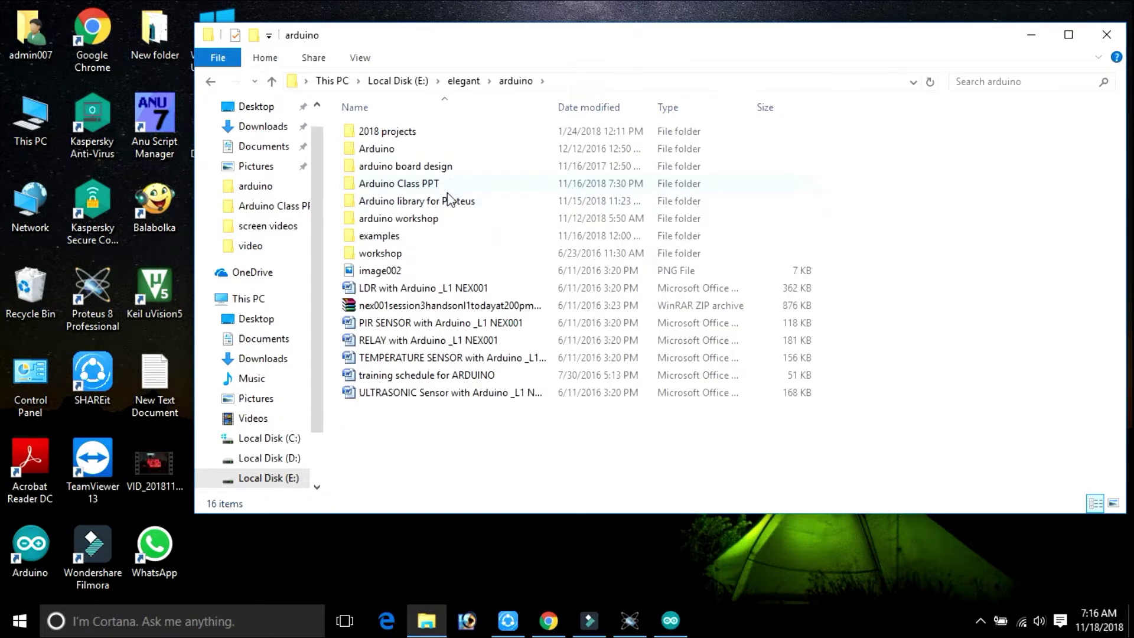
double_click(448, 201)
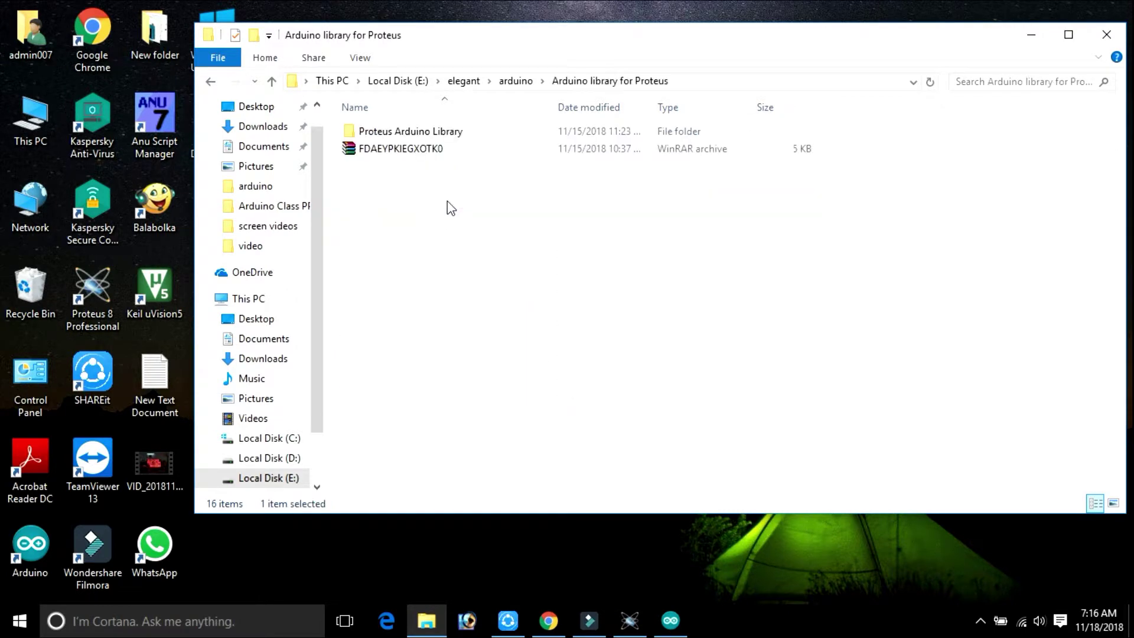
double_click(446, 132)
double_click(441, 131)
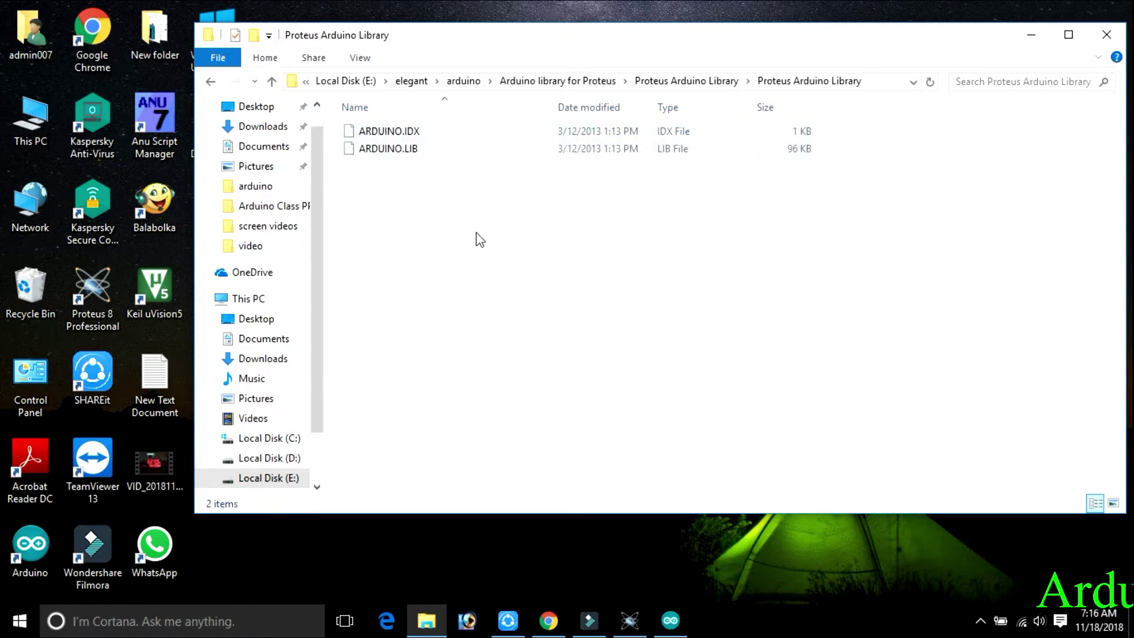
key("alt+Left")
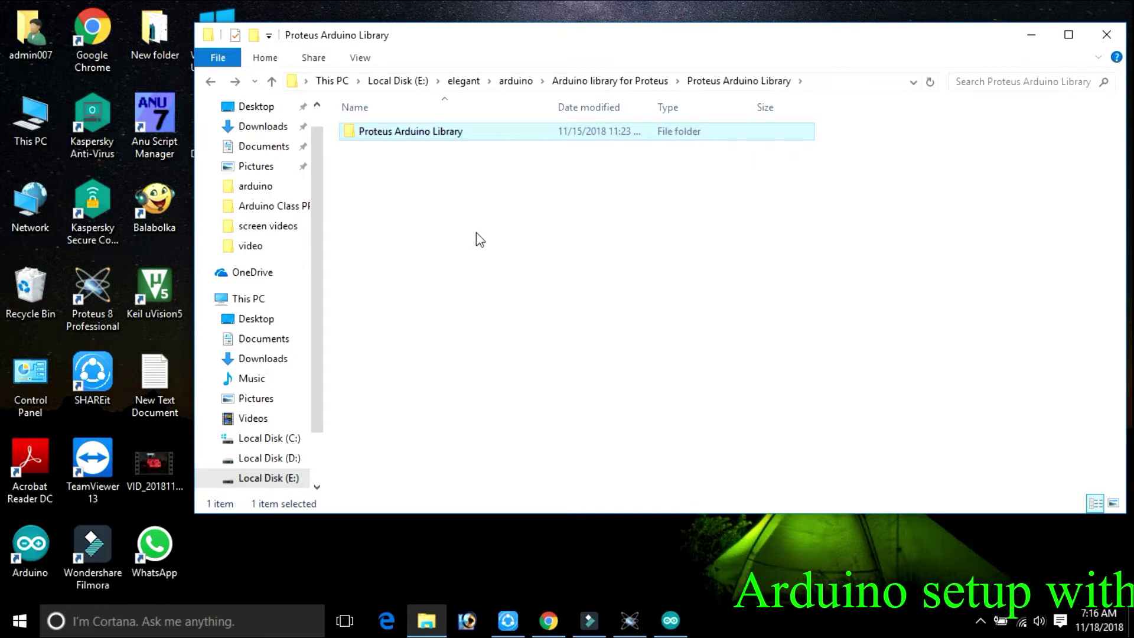
key("alt+Left")
key("alt+Left")
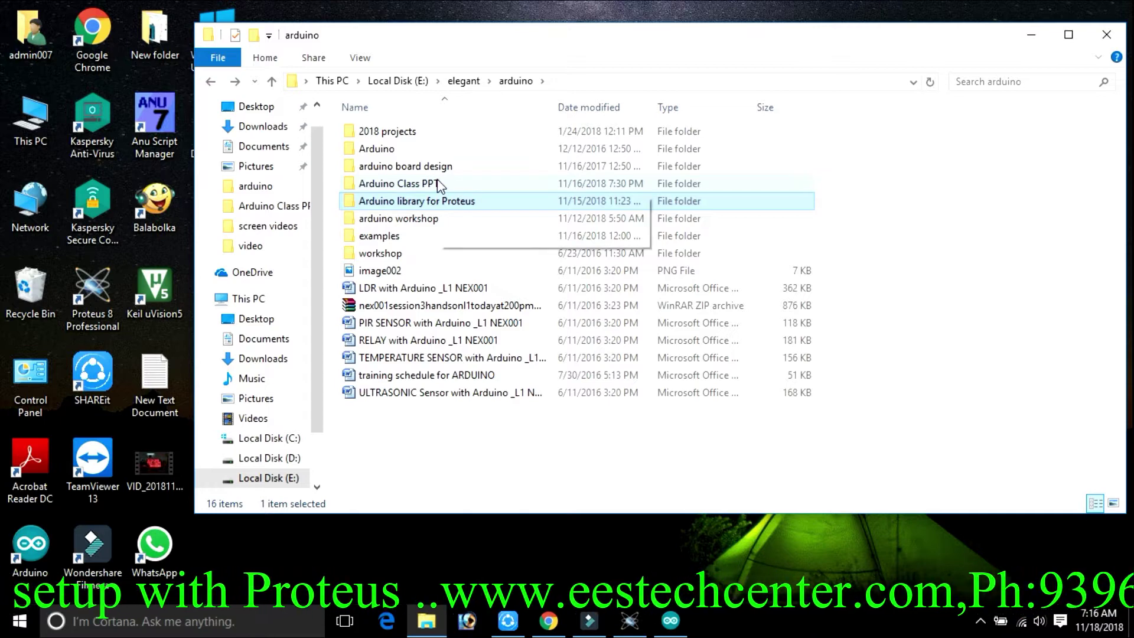
Go to examples, led test, led_blink and select the exported led_blink.ino.standard.hex file
double_click(433, 233)
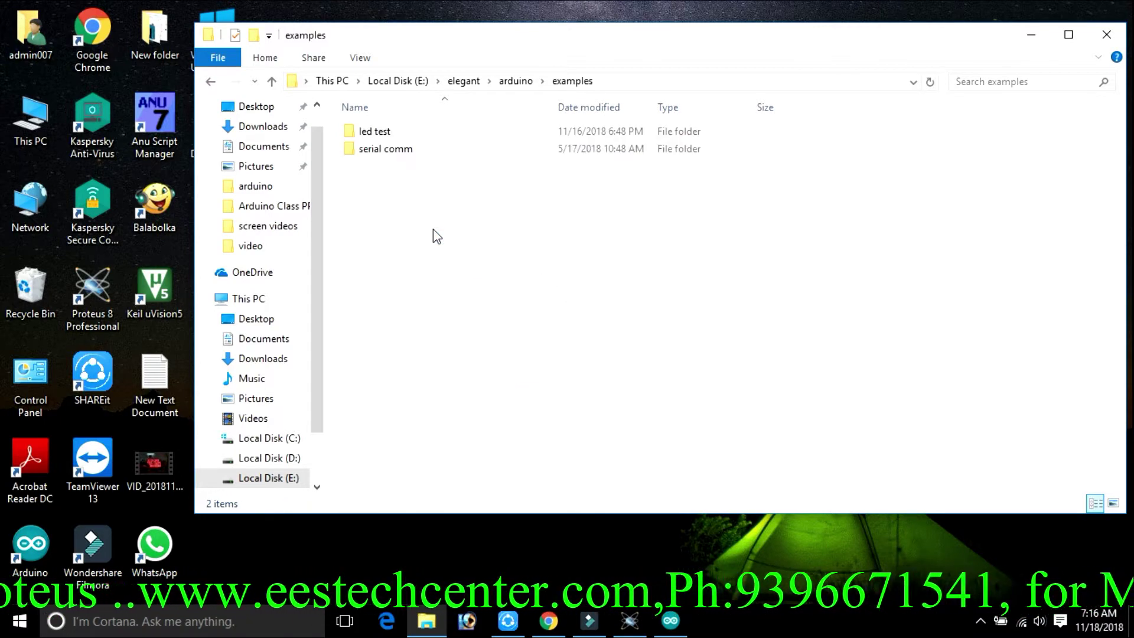
double_click(424, 135)
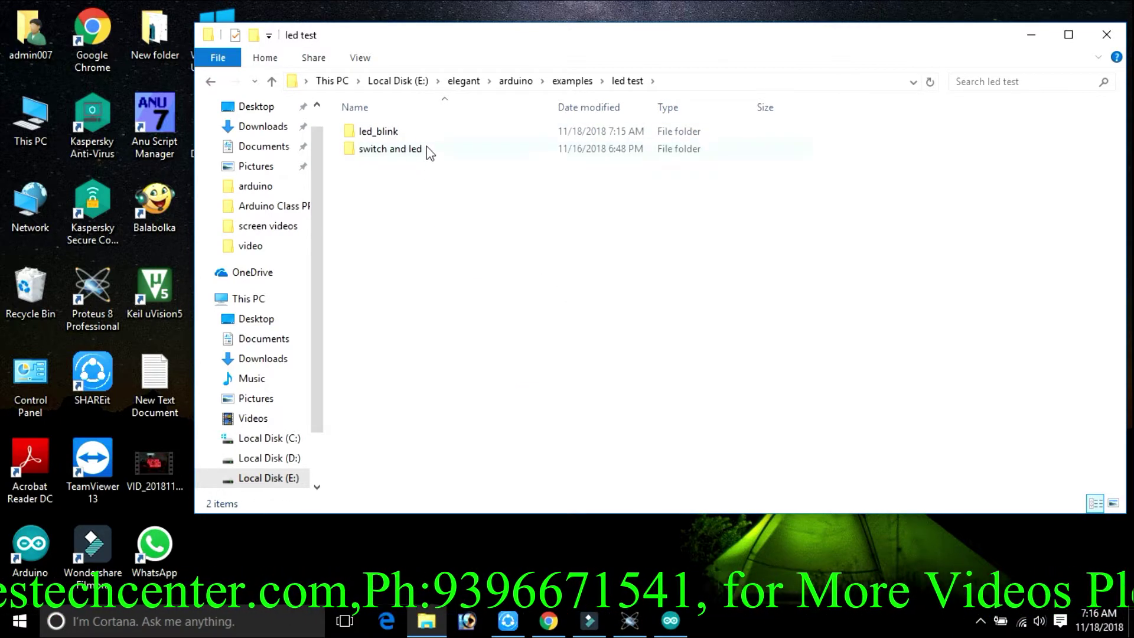
double_click(425, 134)
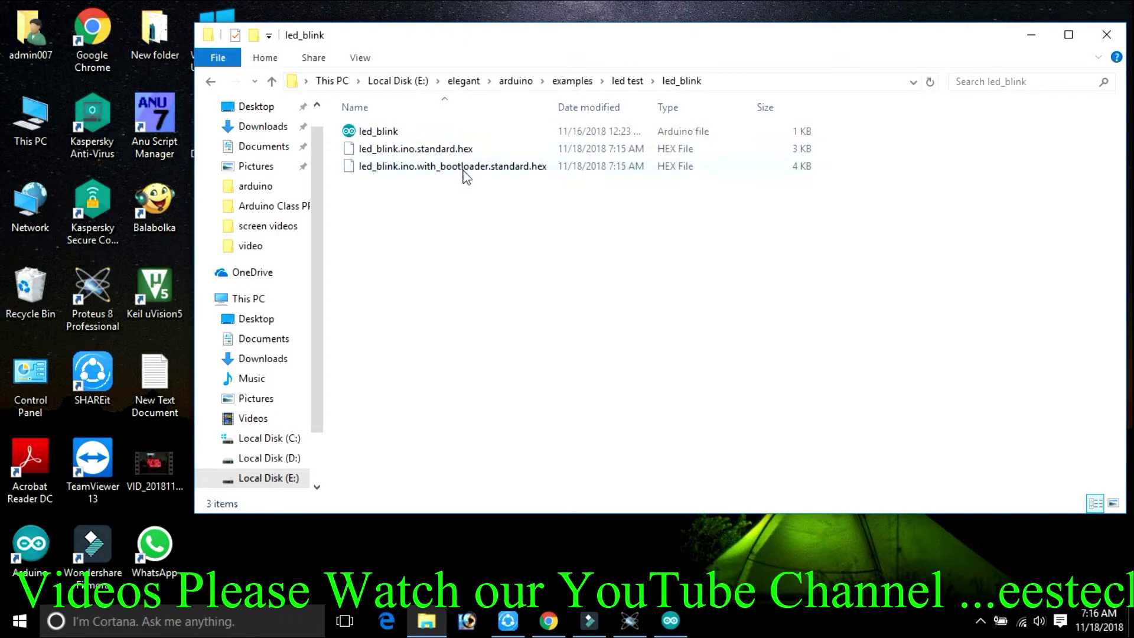
left_click(422, 151)
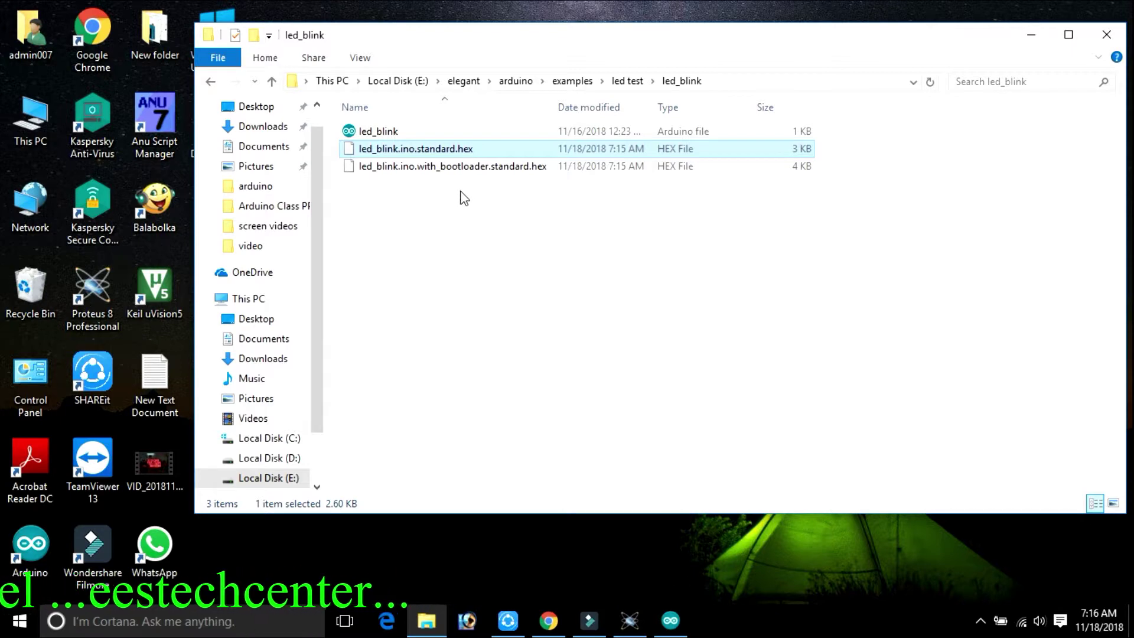
left_click(446, 171)
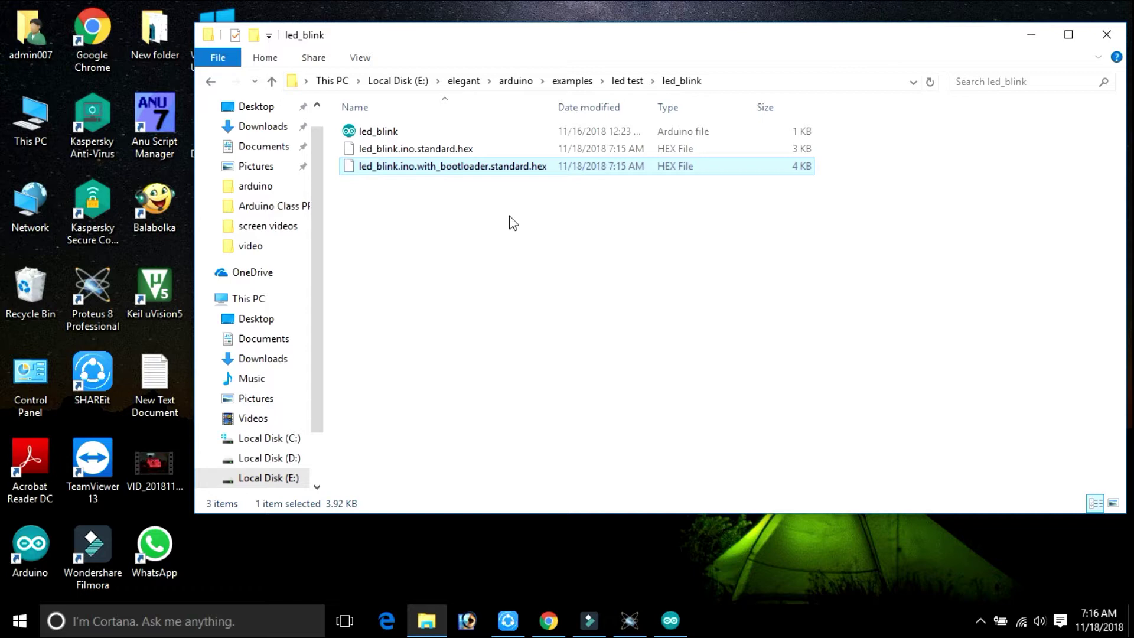
left_click(470, 151)
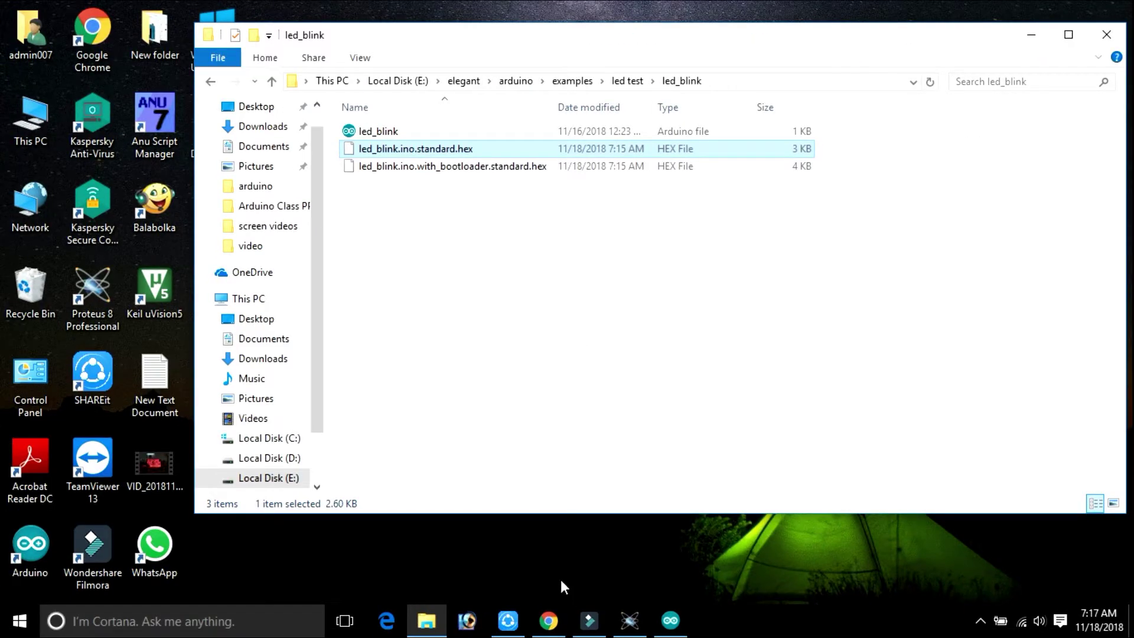
Switch to Proteus 8 and open the program file selection in the component properties of the ARDUINO UNO R3
left_click(629, 621)
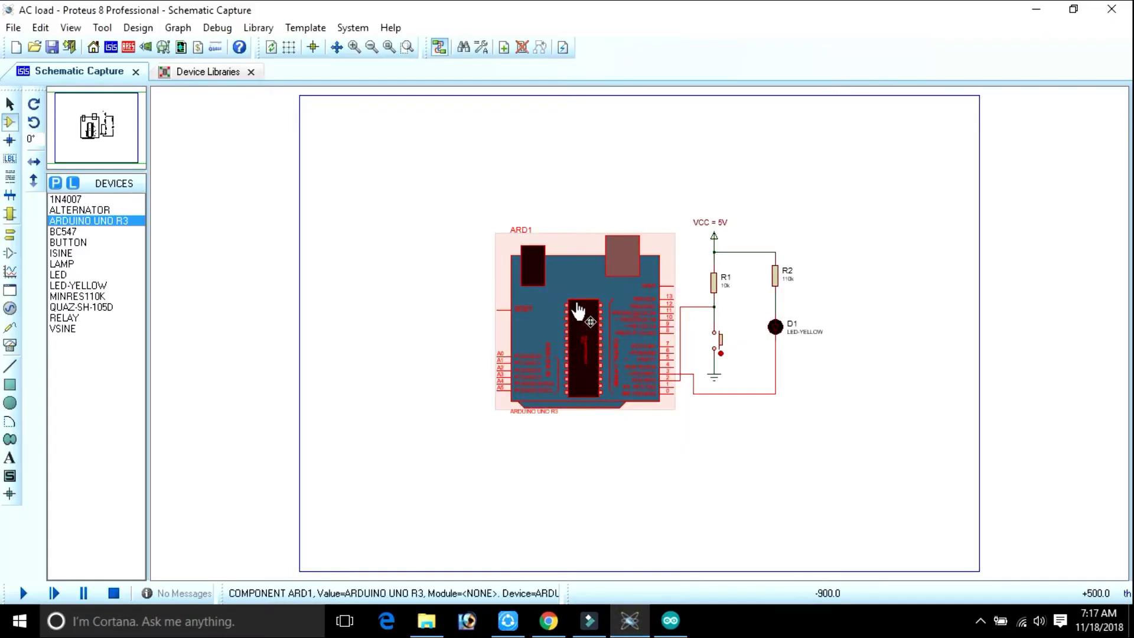
double_click(577, 311)
left_click(628, 161)
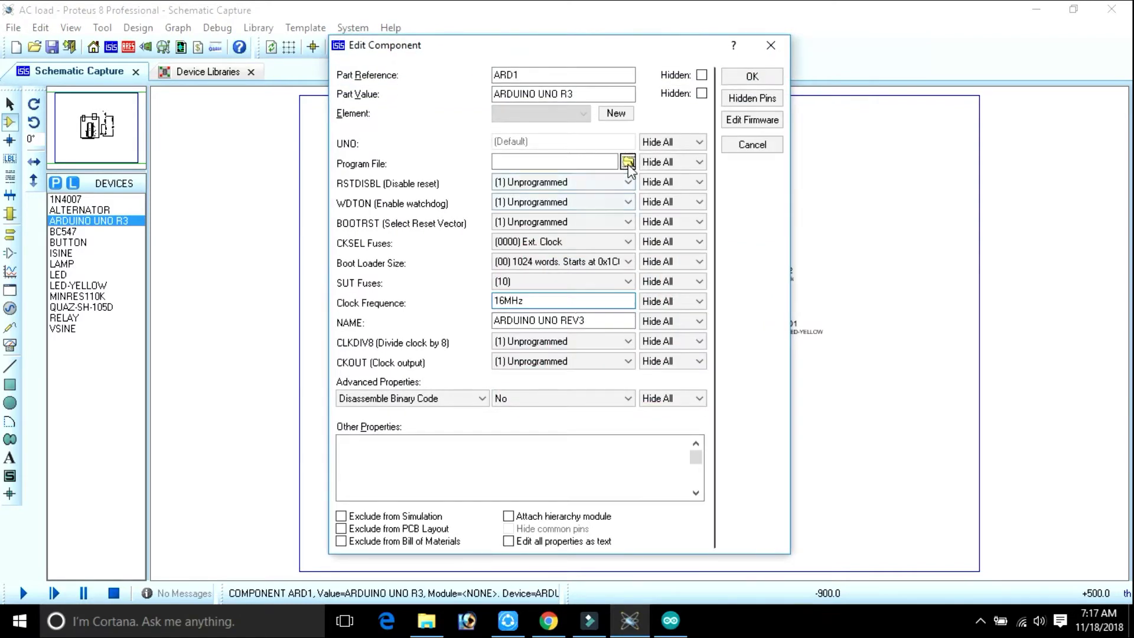
Go to the led_blink folder on Local Disk (E:), inside elegant, arduino, examples, led test
left_click(577, 146)
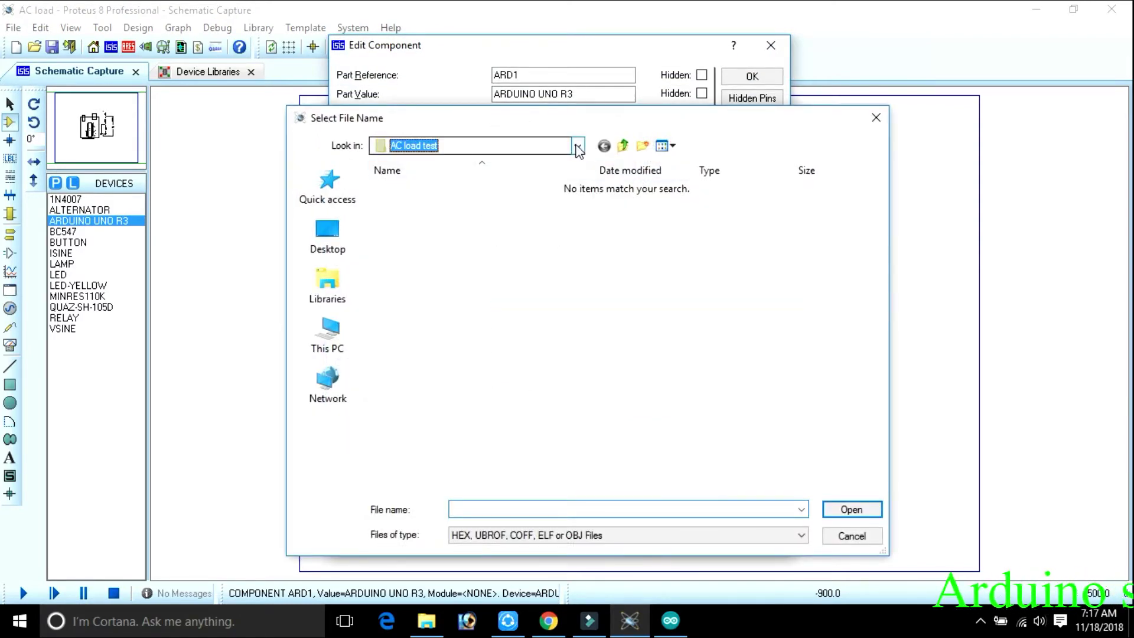
left_click(481, 374)
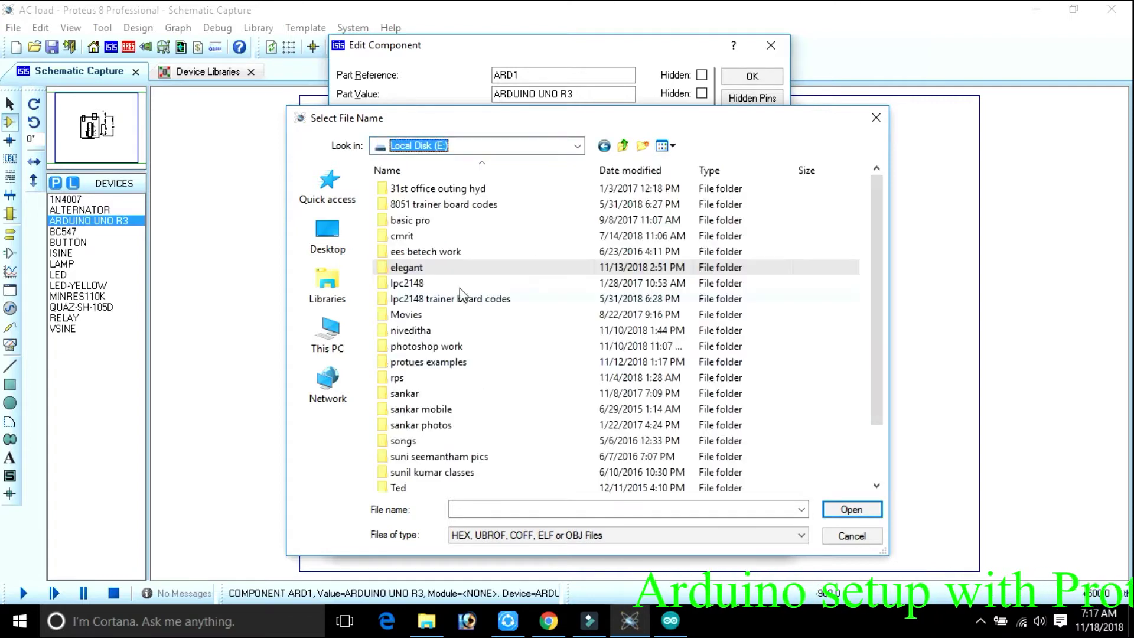
double_click(449, 272)
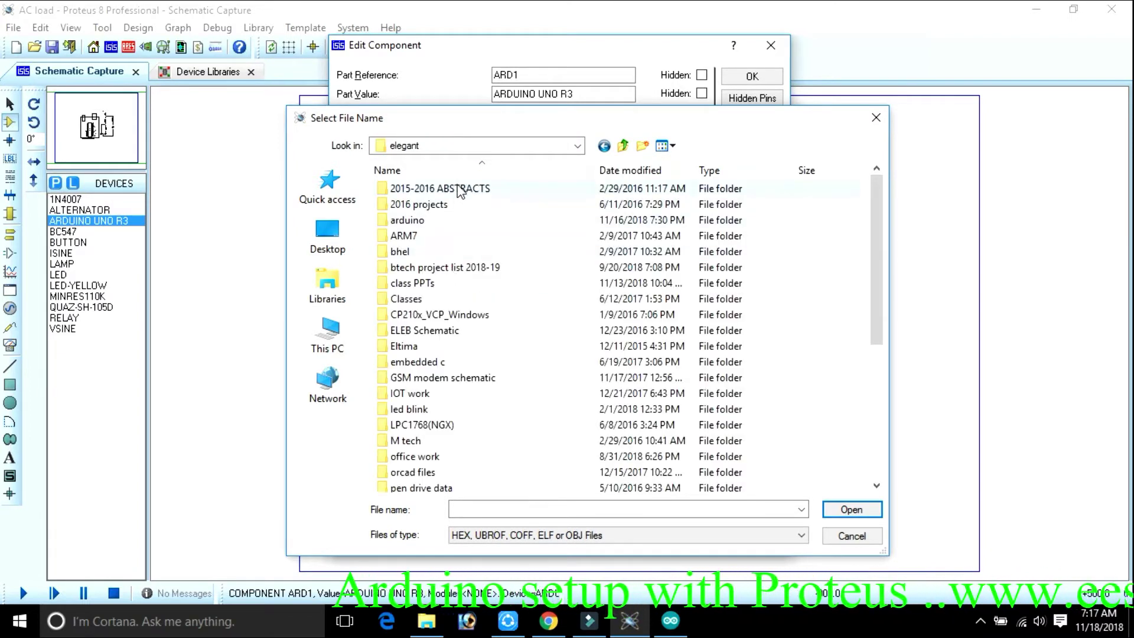
double_click(454, 223)
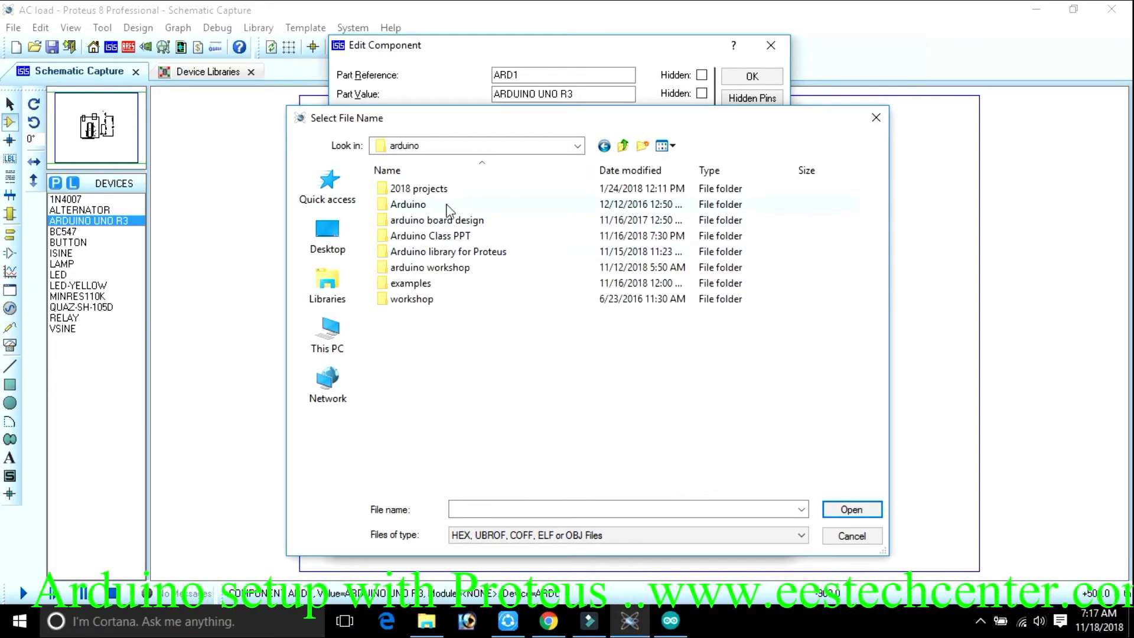
double_click(449, 281)
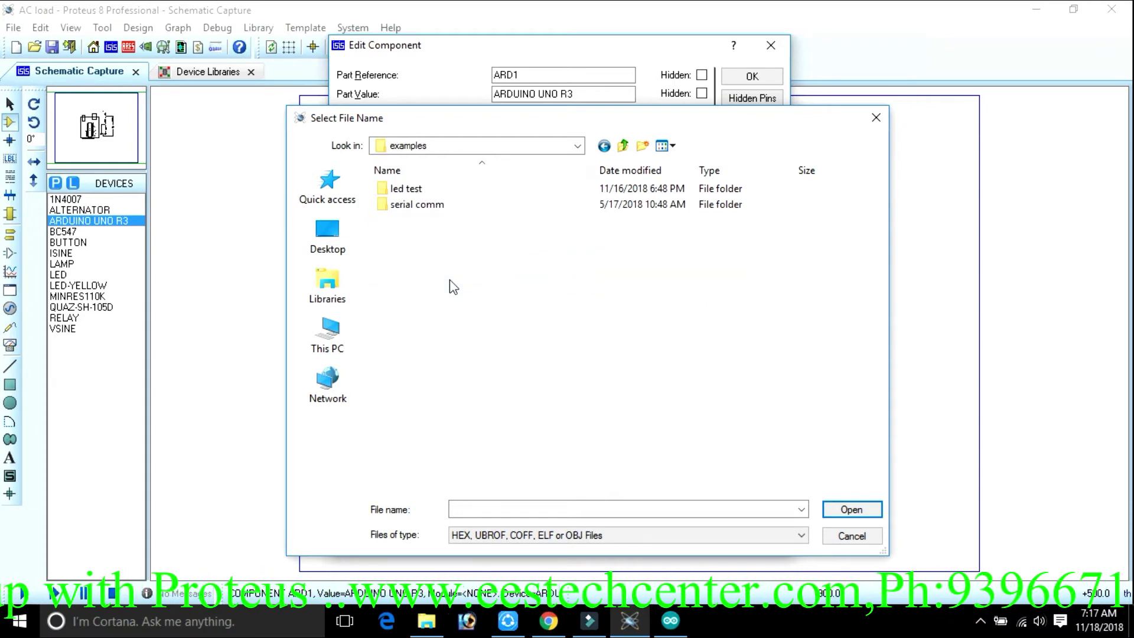
double_click(439, 190)
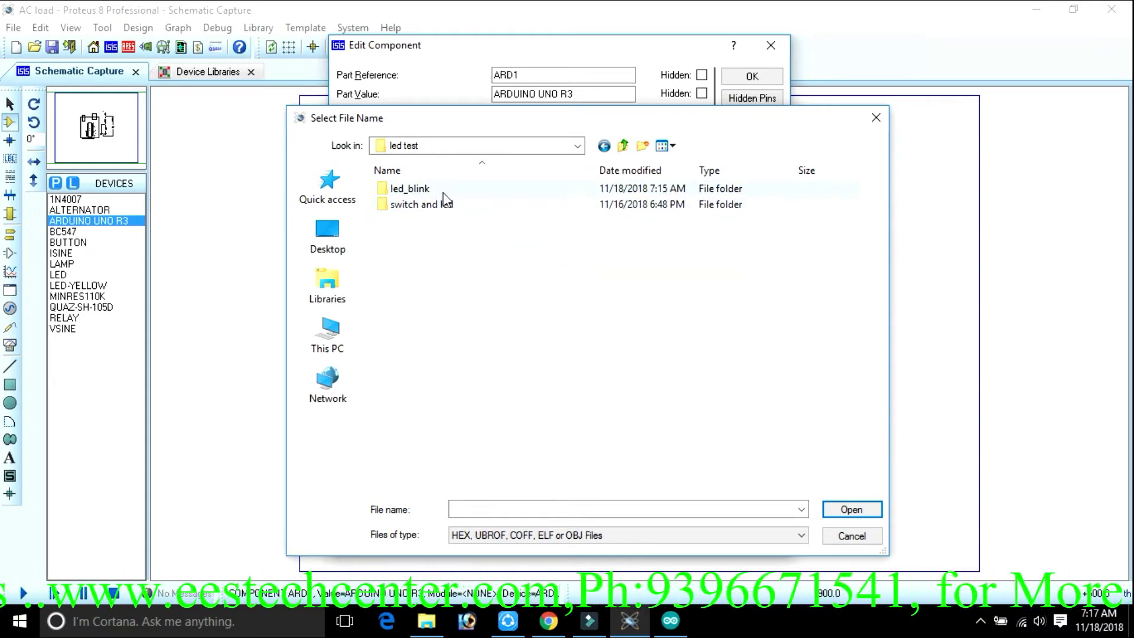
double_click(444, 190)
Load led_blink.ino.standard.hex as the Arduino's program file and confirm the component properties
left_click(457, 190)
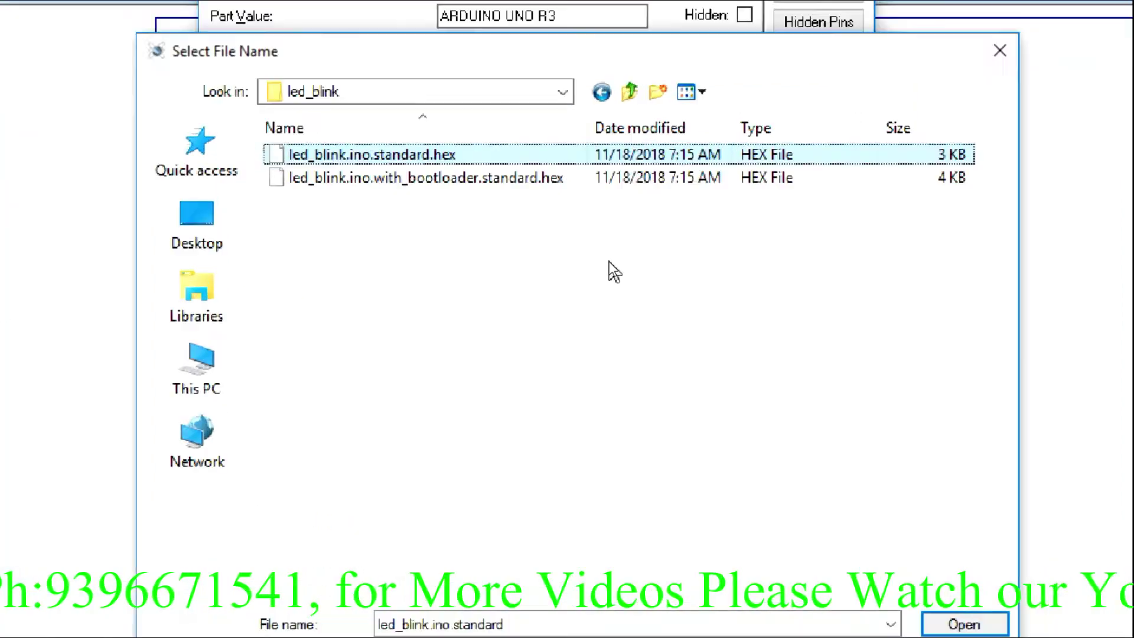
left_click(336, 215)
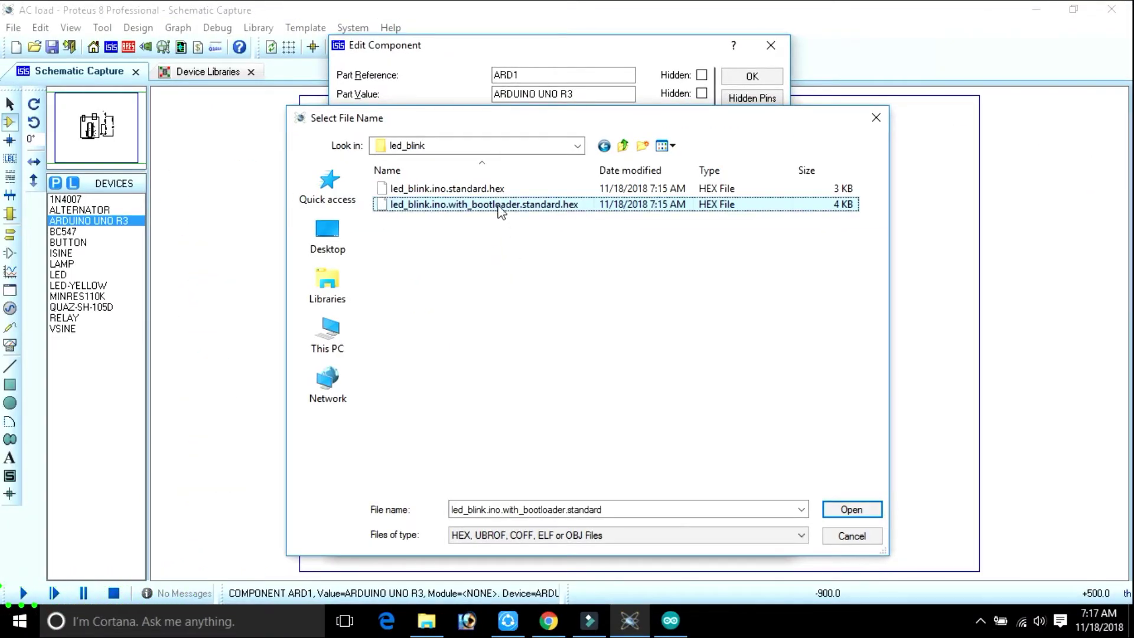
left_click(499, 190)
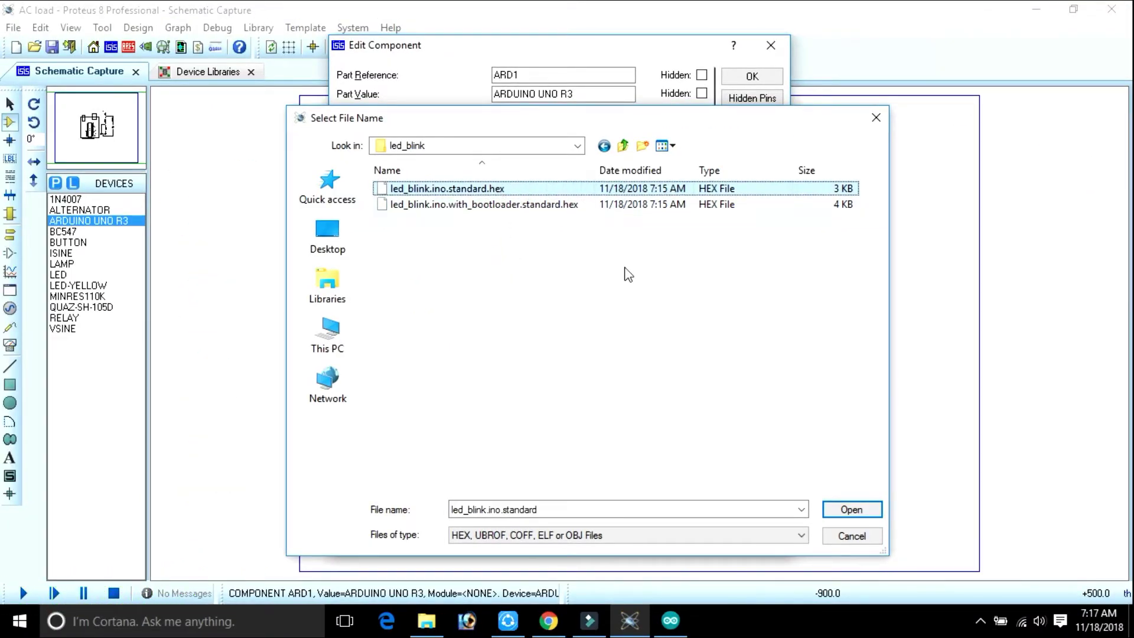
left_click(851, 510)
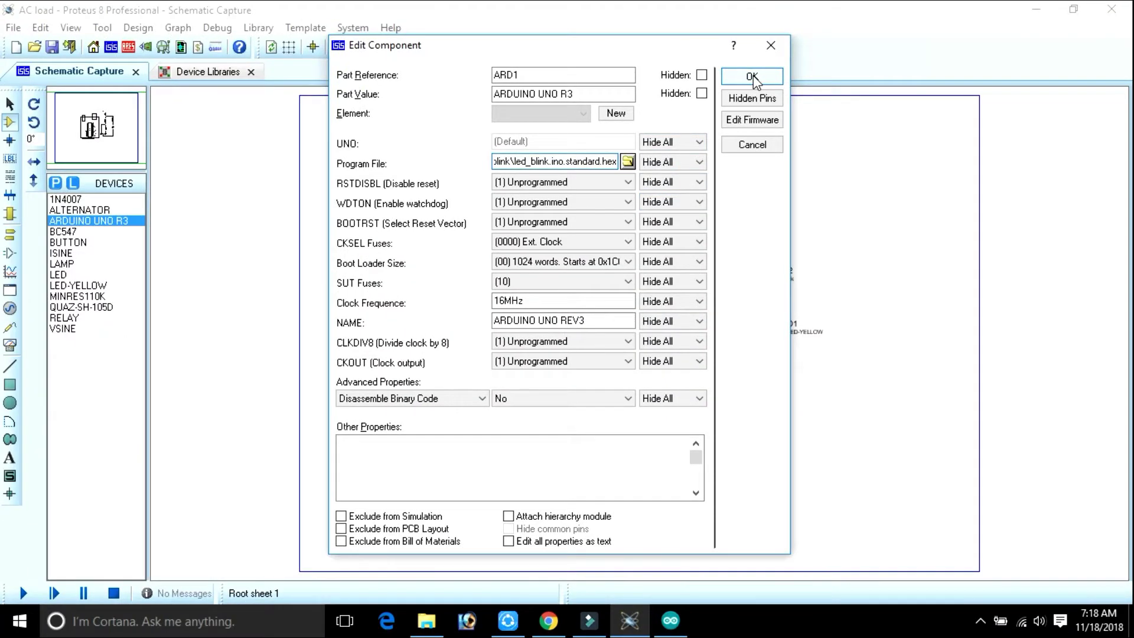
left_click(753, 79)
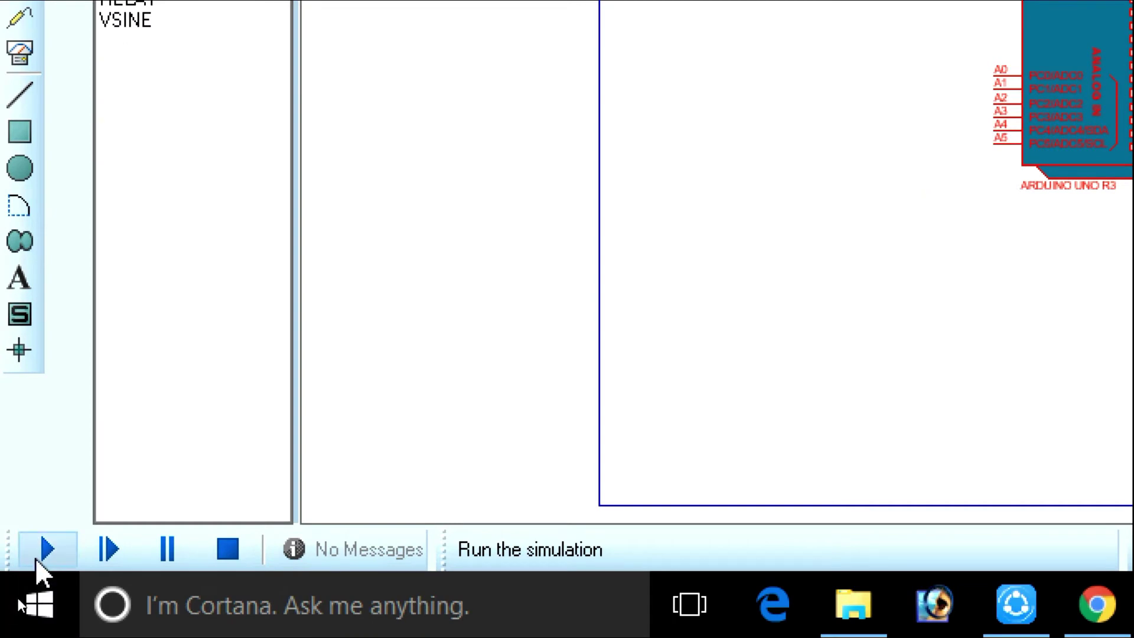
Run the simulation and actuate the push button below resistor R1
left_click(35, 558)
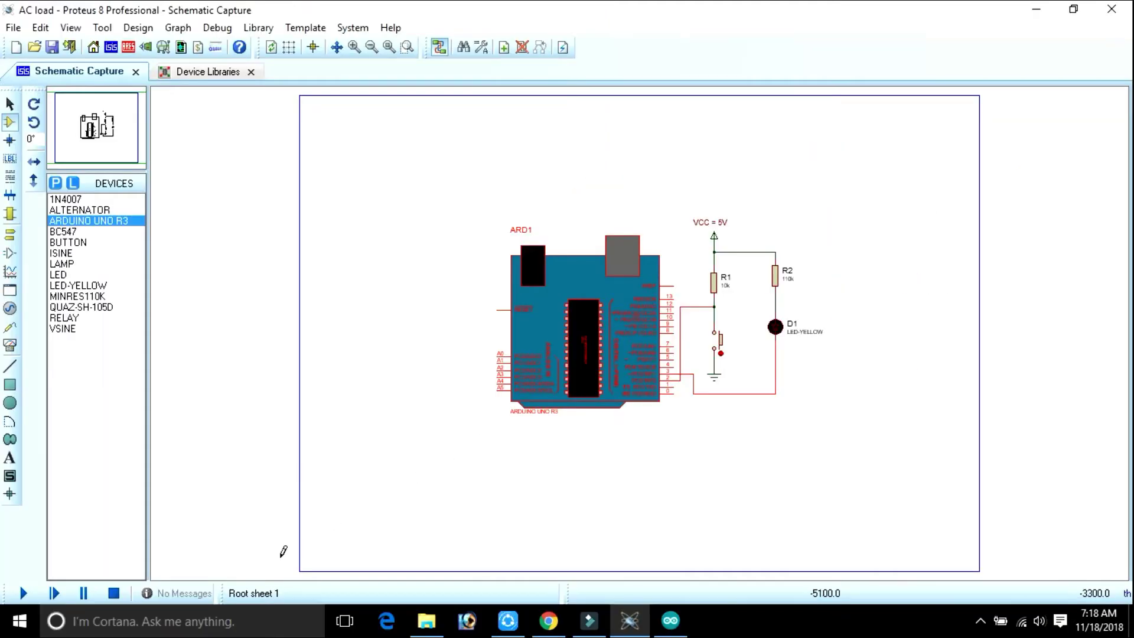
left_click(23, 593)
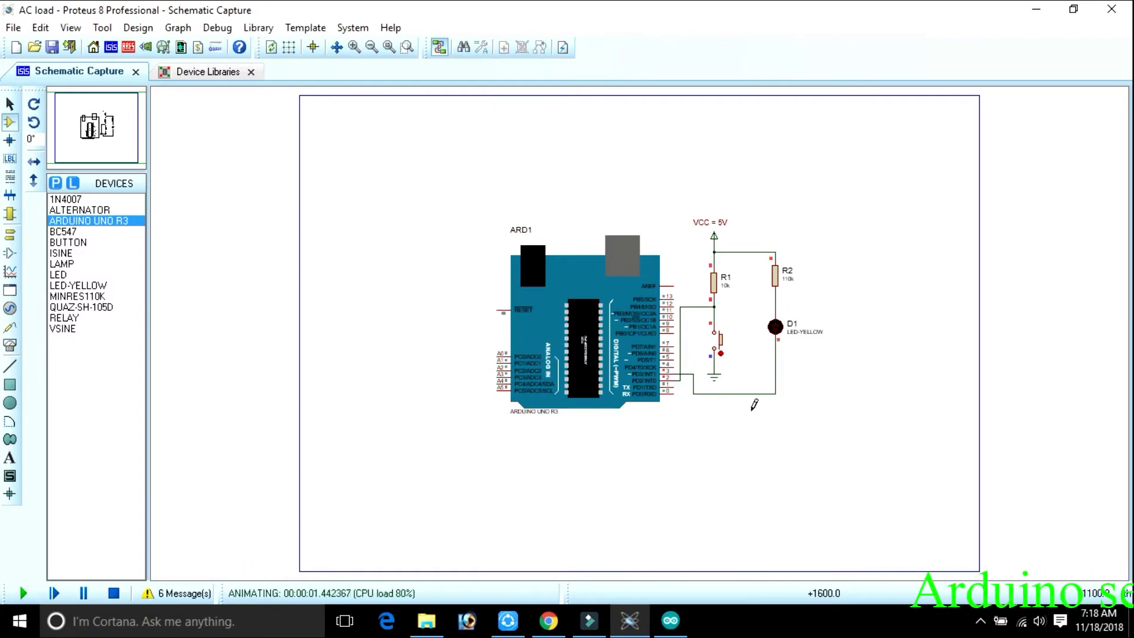
left_click(720, 348)
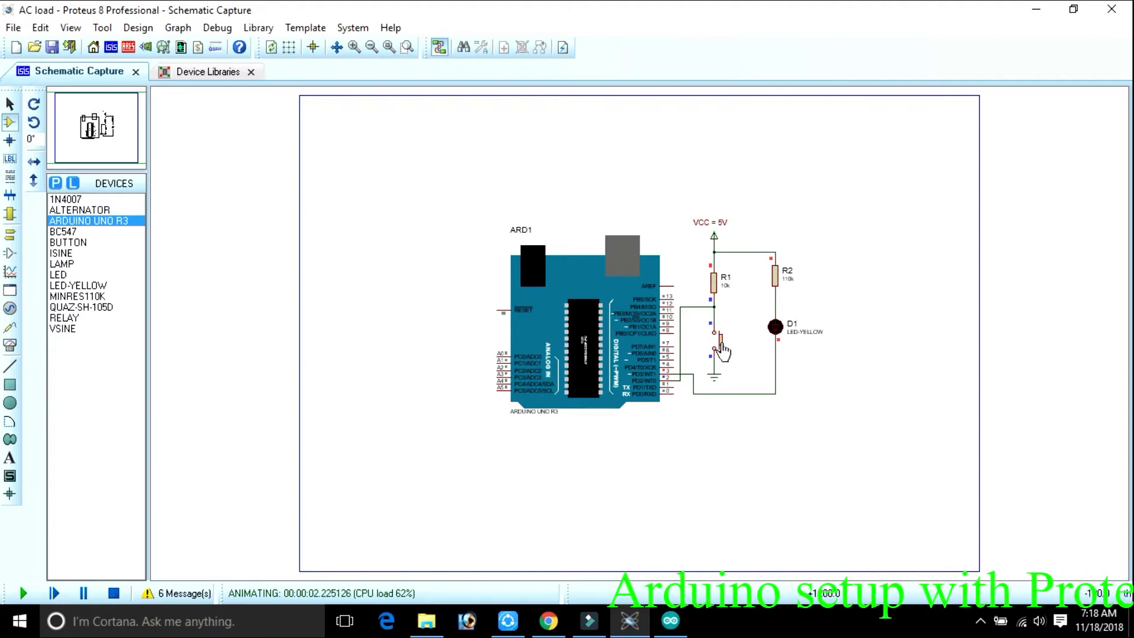
Examine the behaviour of yellow LED D1 in the running Arduino circuit, and stop the simulation
scroll(754, 353, "up", 2)
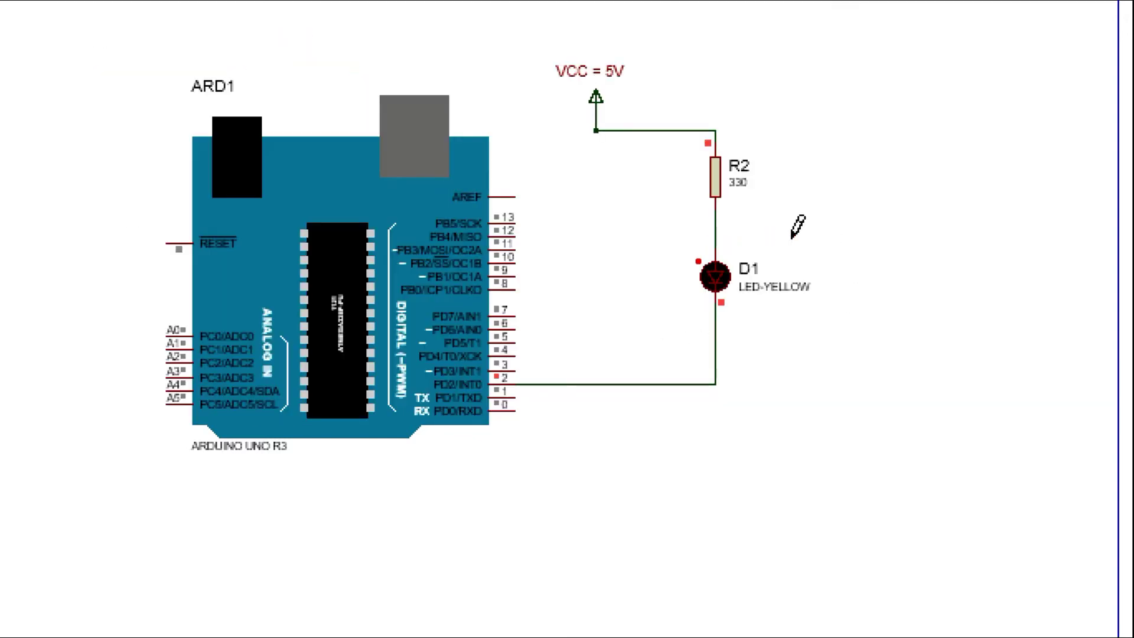
mouse_move(670, 268)
left_mouse_down()
mouse_move(690, 315)
mouse_move(765, 302)
mouse_move(759, 268)
mouse_move(700, 258)
mouse_move(678, 275)
left_mouse_up()
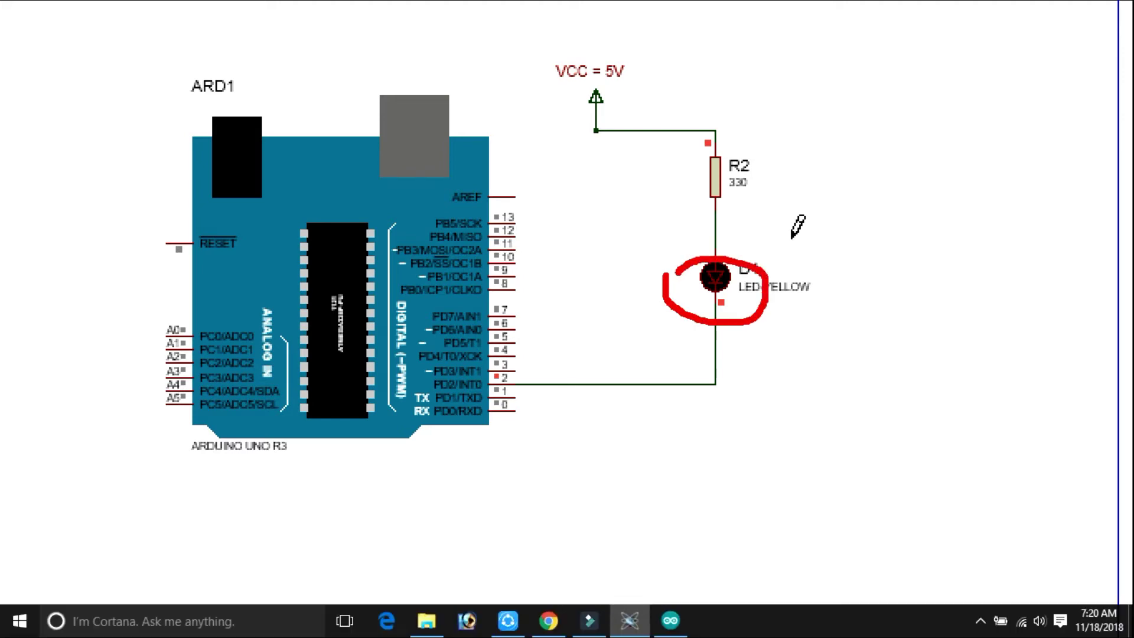
key("Escape")
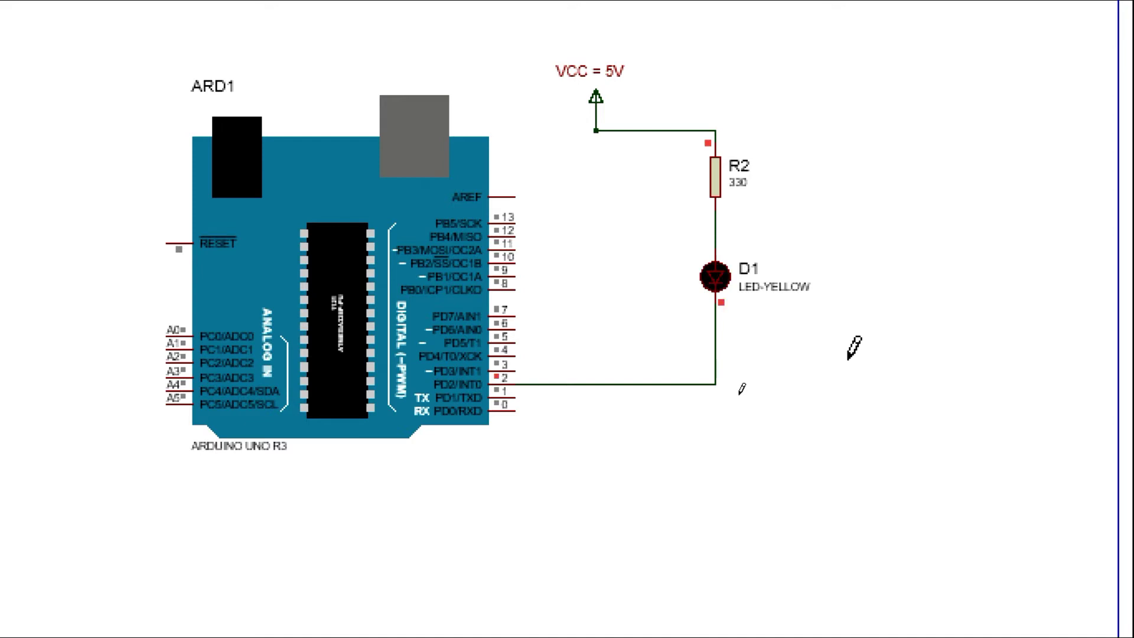
scroll(746, 278, "down", 2)
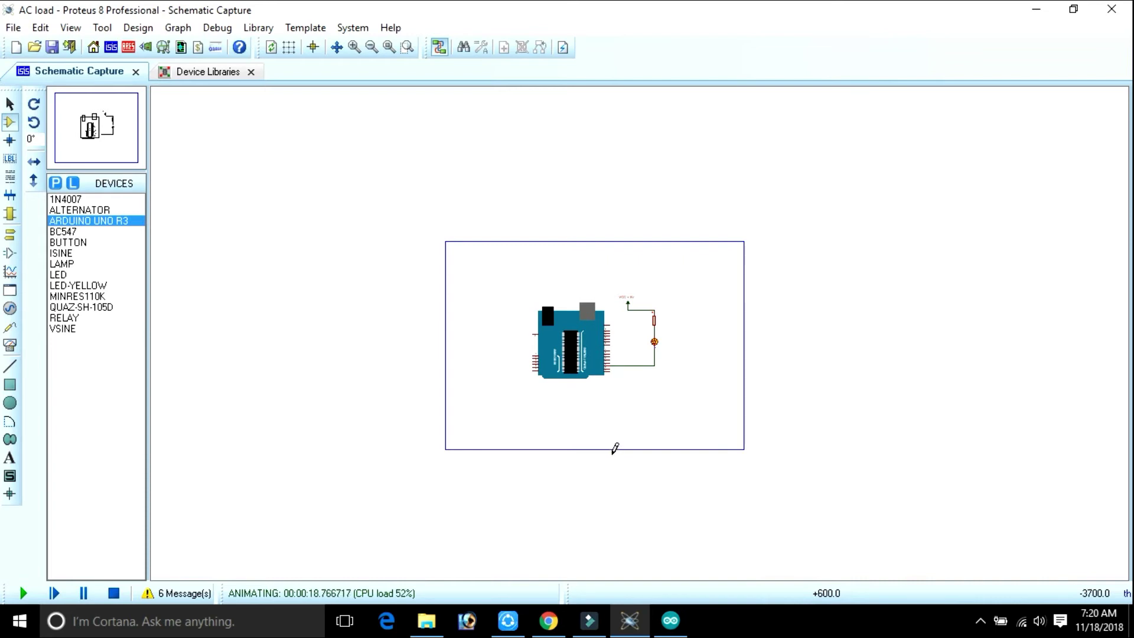
scroll(640, 325, "up", 2)
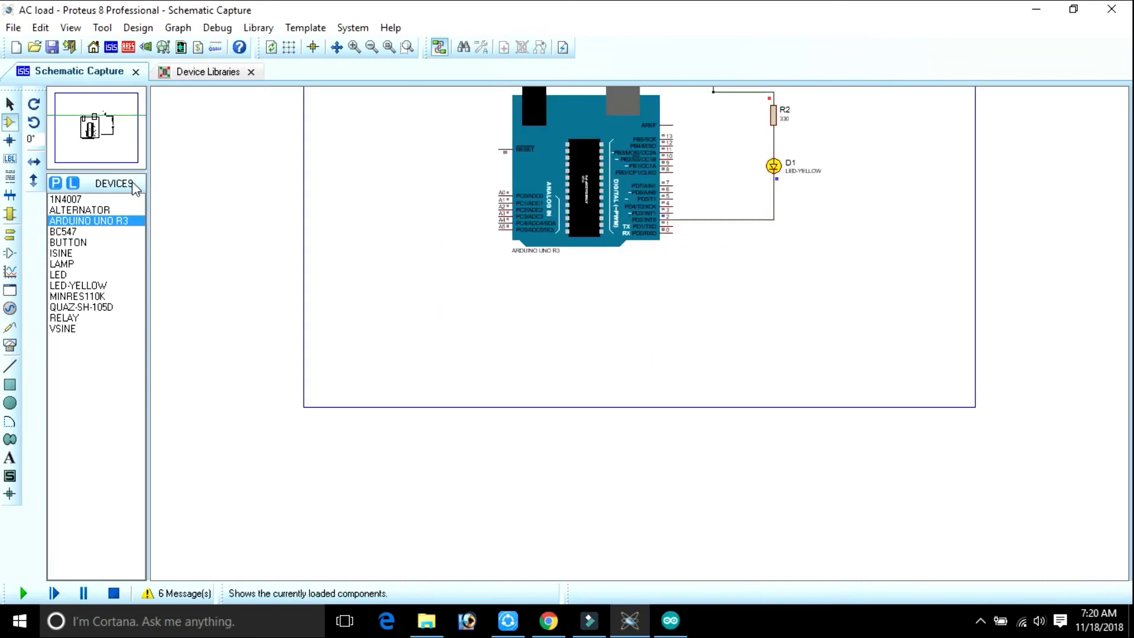
left_click(115, 120)
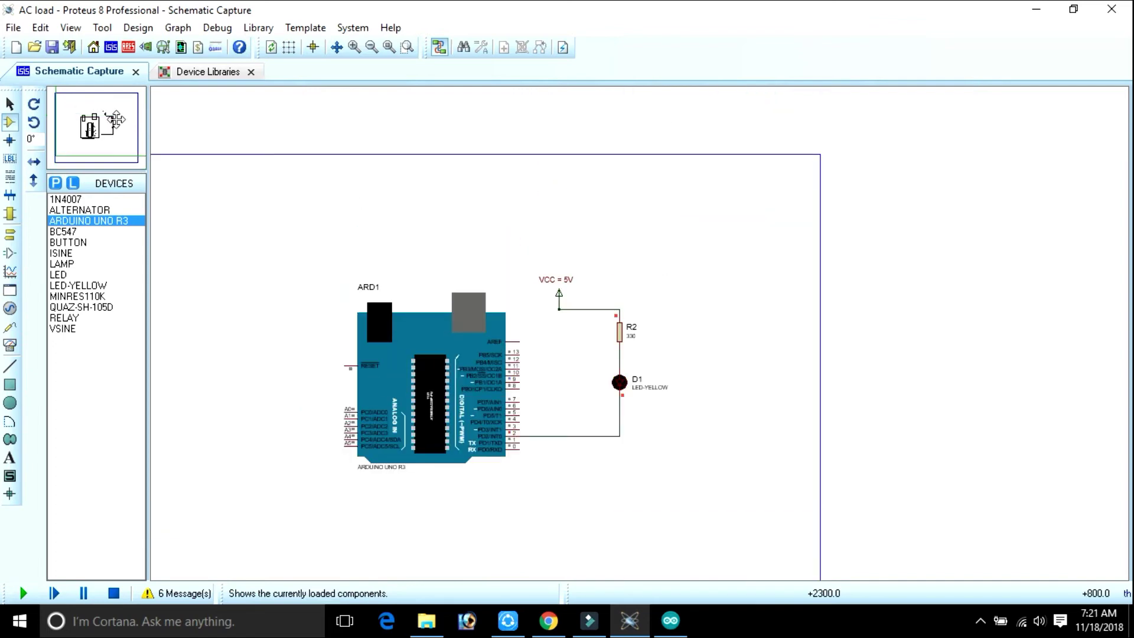
left_click(113, 120)
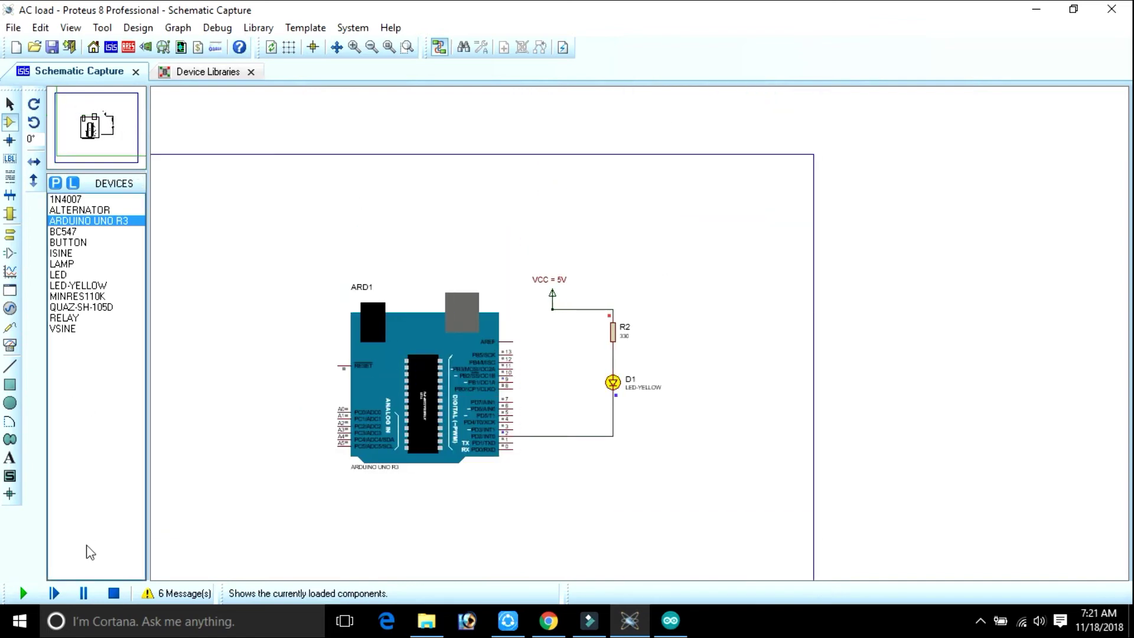
left_click(112, 594)
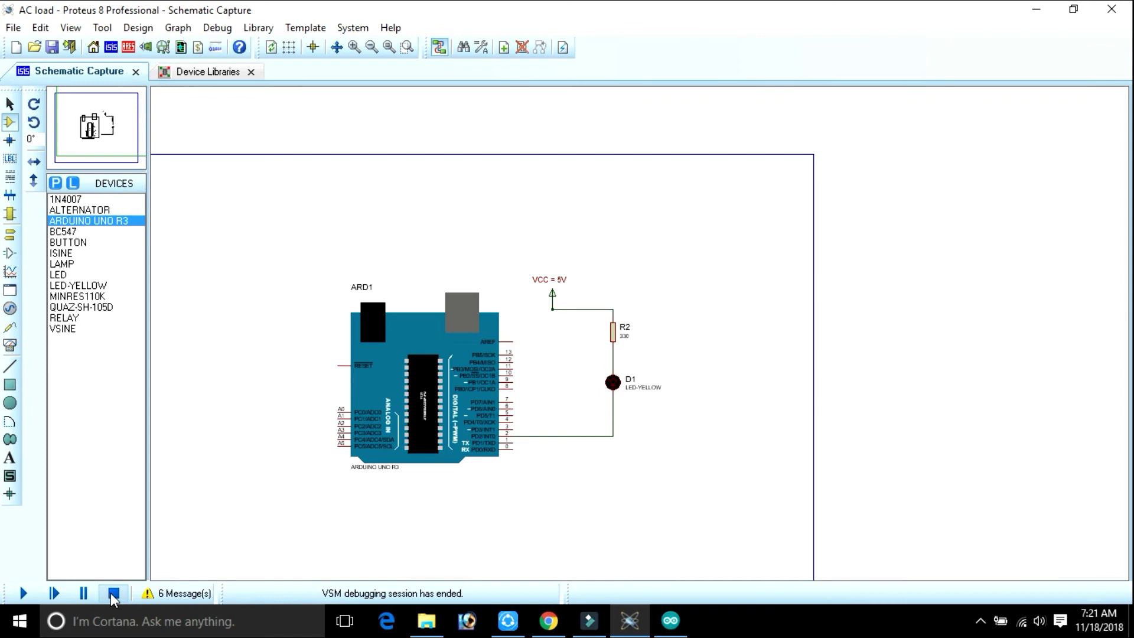